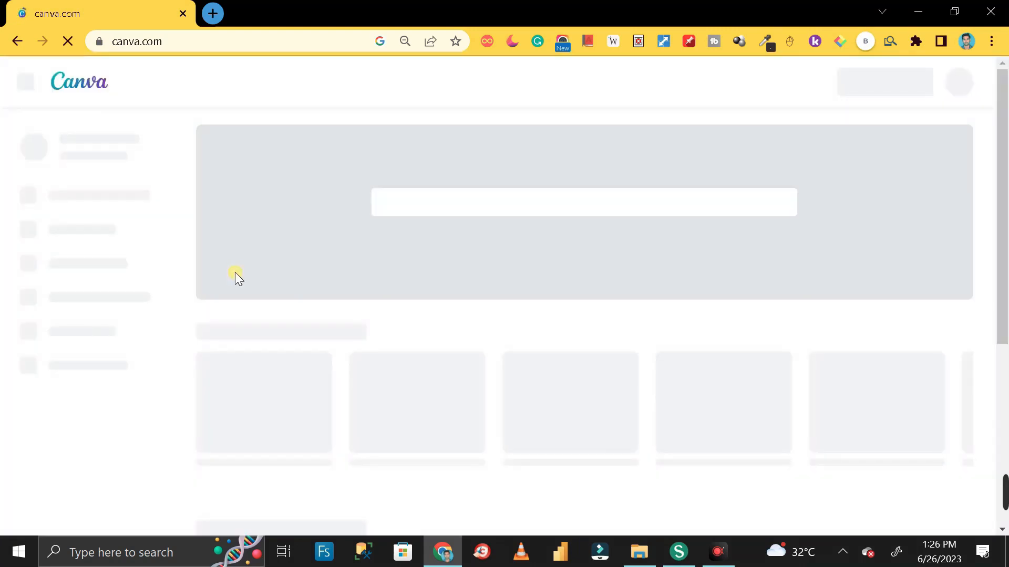
Open and close the account menu on the Canva home page
scroll(567, 355, down, 3)
scroll(567, 355, up, 3)
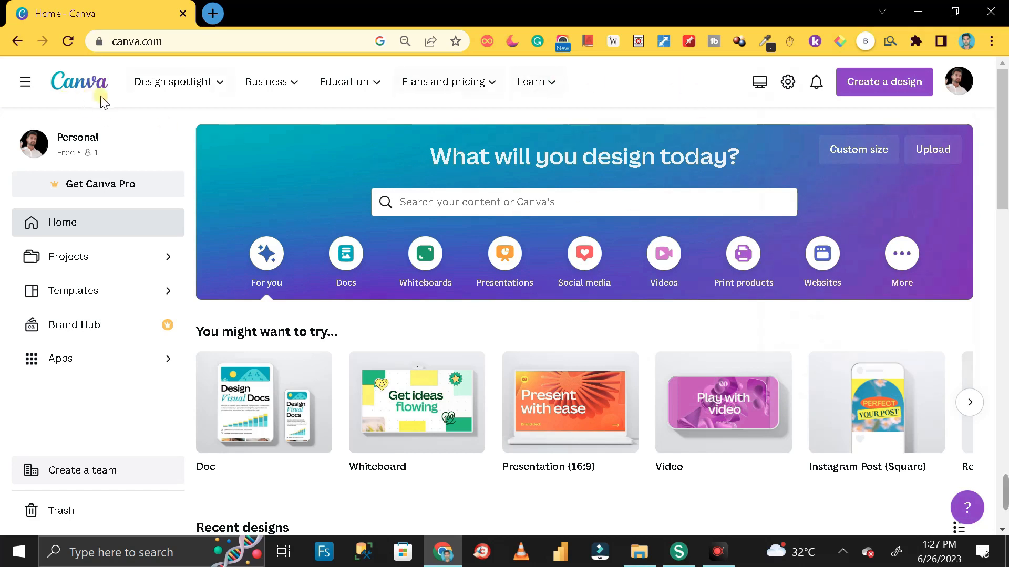
click(962, 88)
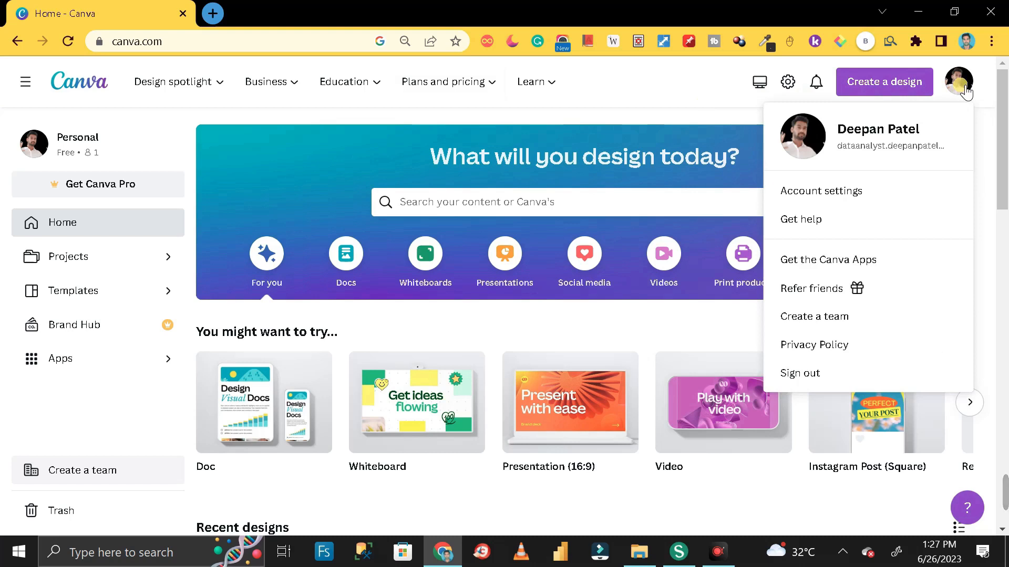
click(961, 83)
click(960, 83)
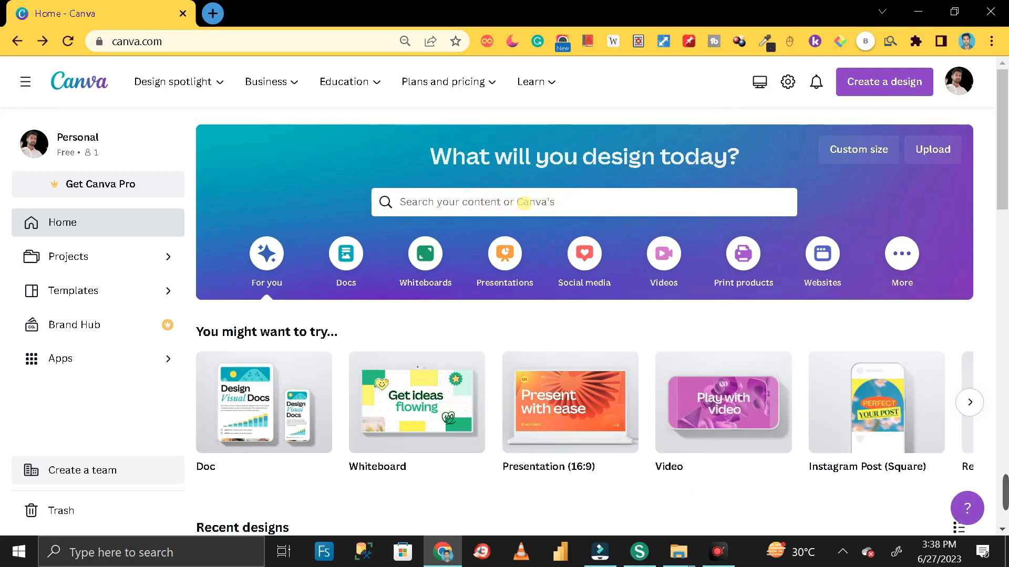
Search templates for the recent 'professional cv' query and scroll the results
click(559, 202)
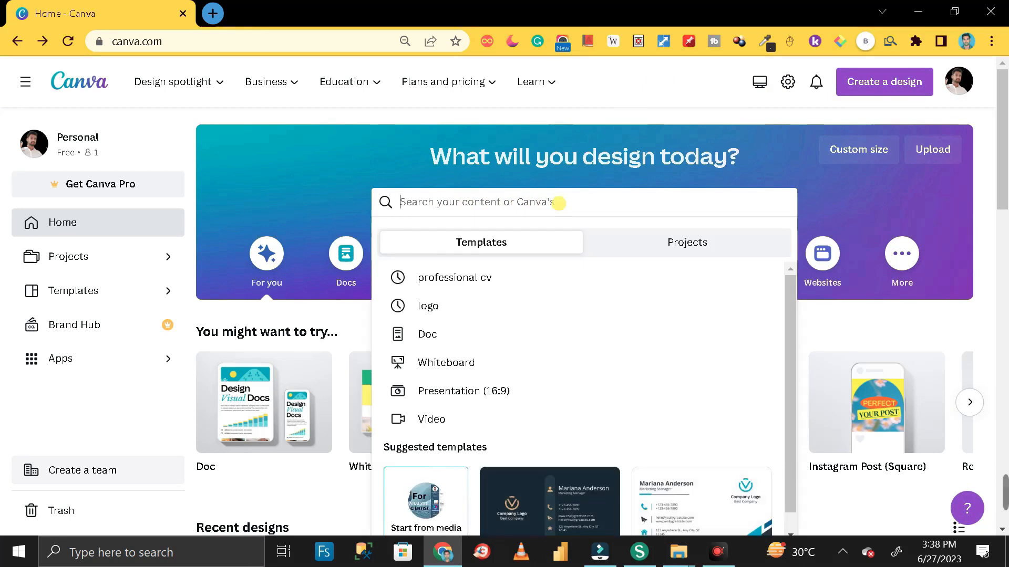
key(Down)
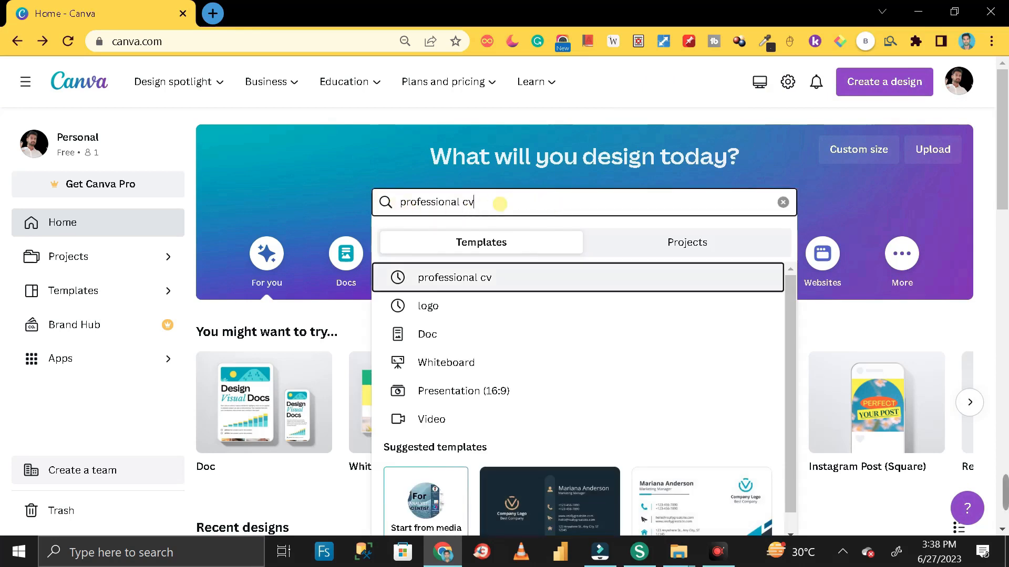
key(Return)
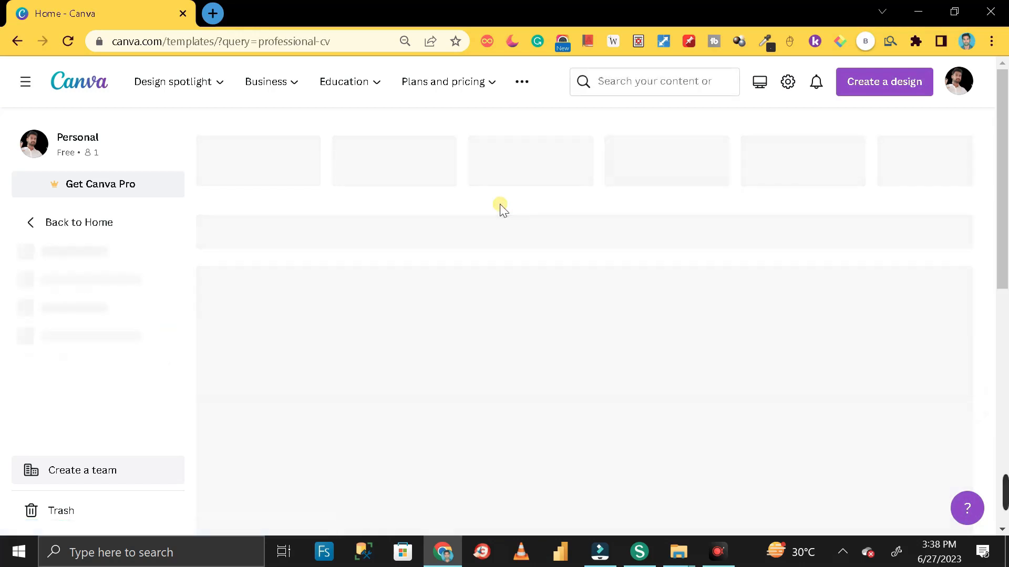
scroll(657, 249, down, 4)
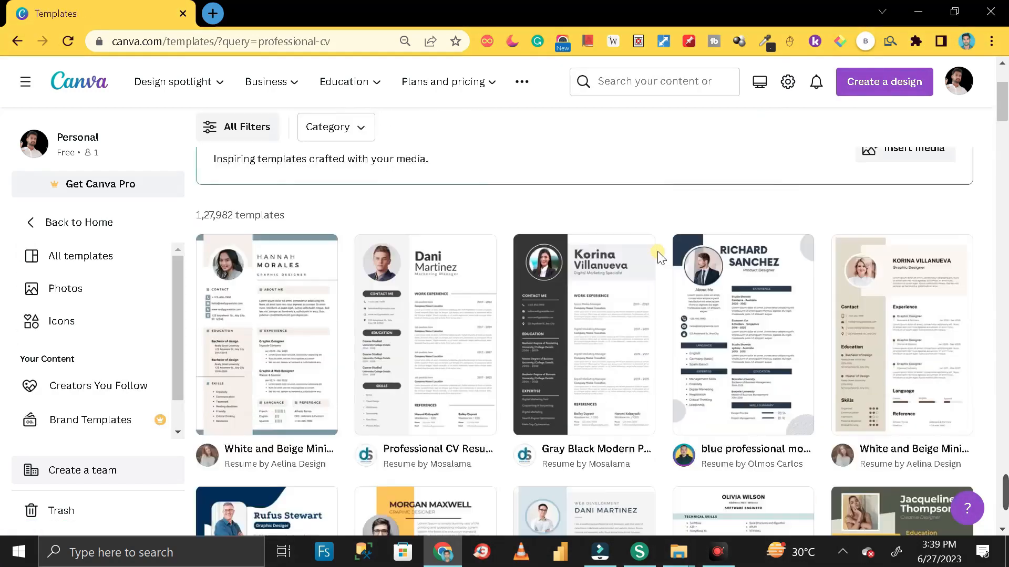
scroll(578, 344, down, 3)
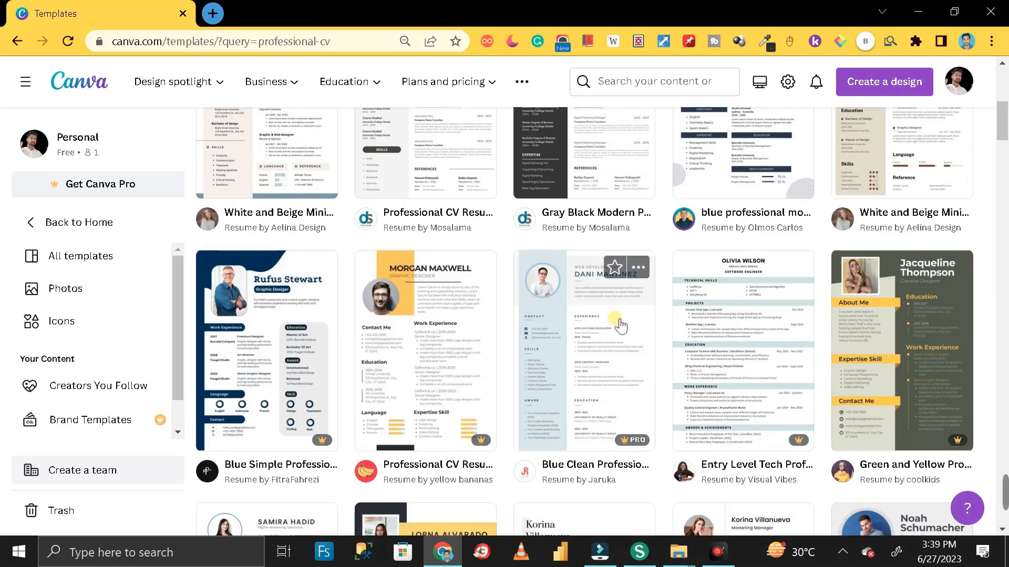
scroll(620, 320, down, 5)
scroll(616, 332, down, 8)
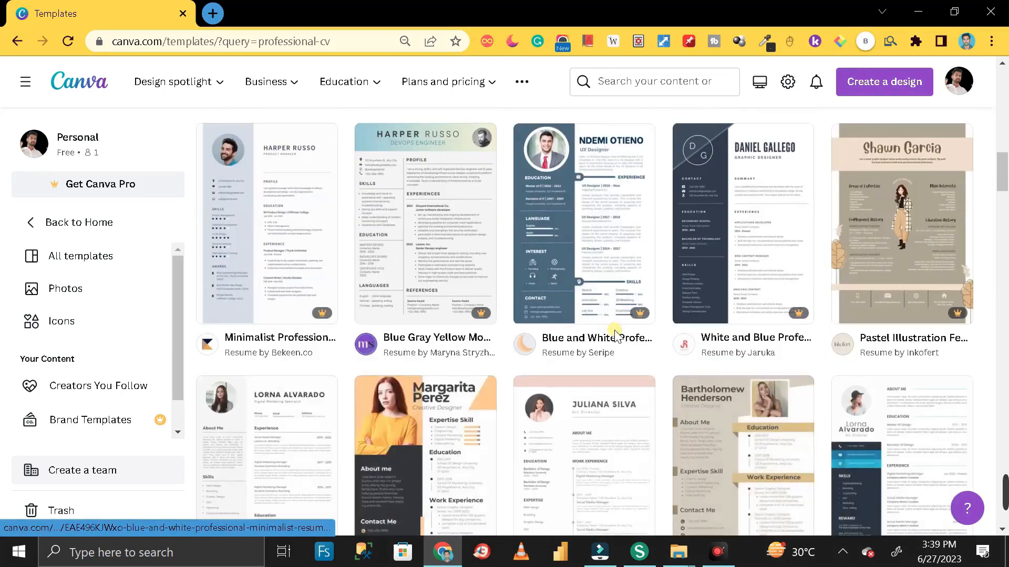
scroll(621, 336, up, 8)
scroll(620, 339, down, 12)
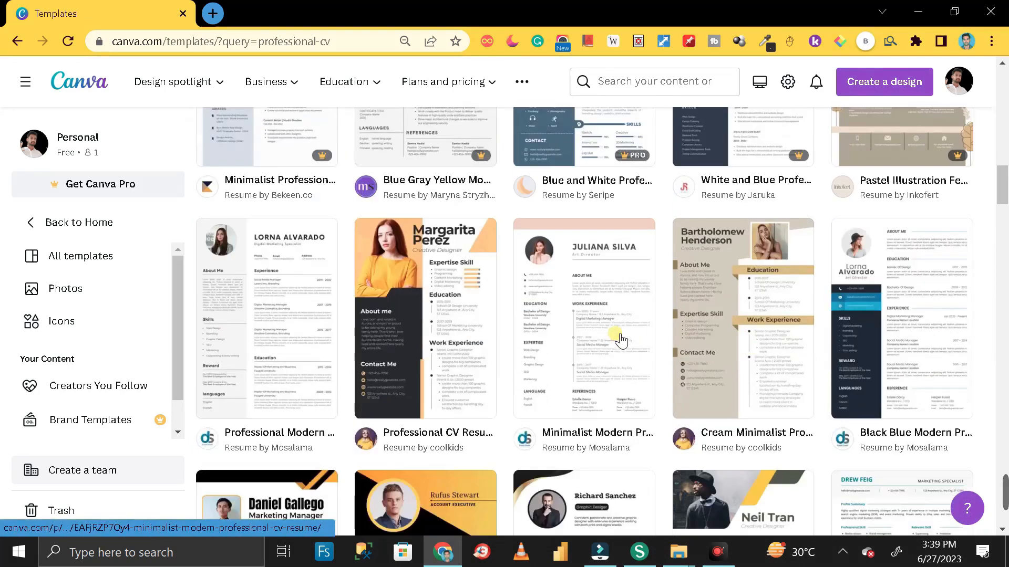
scroll(617, 341, up, 3)
scroll(616, 339, up, 15)
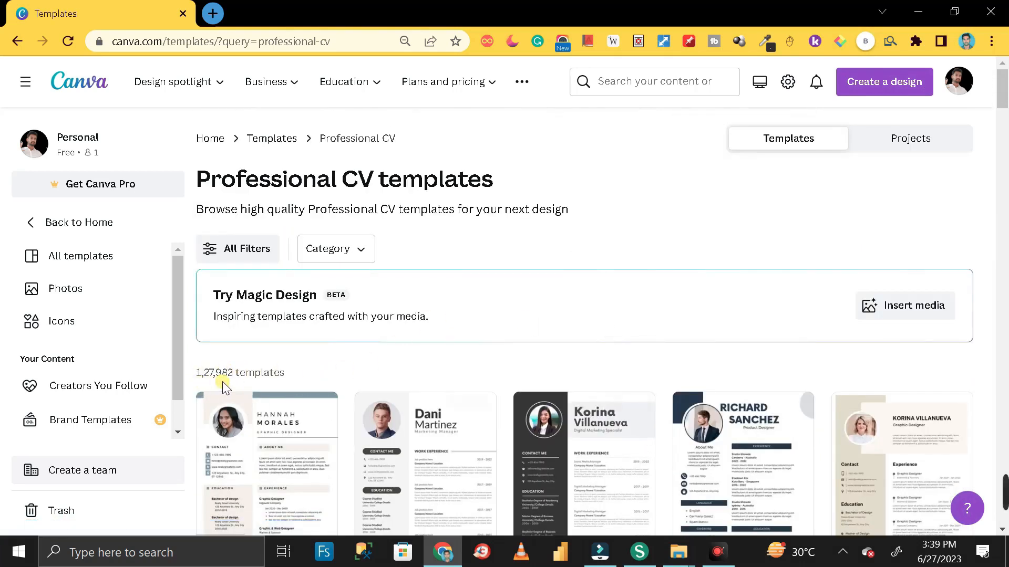
Open the template category filter and keep browsing the resume designs
scroll(493, 394, down, 9)
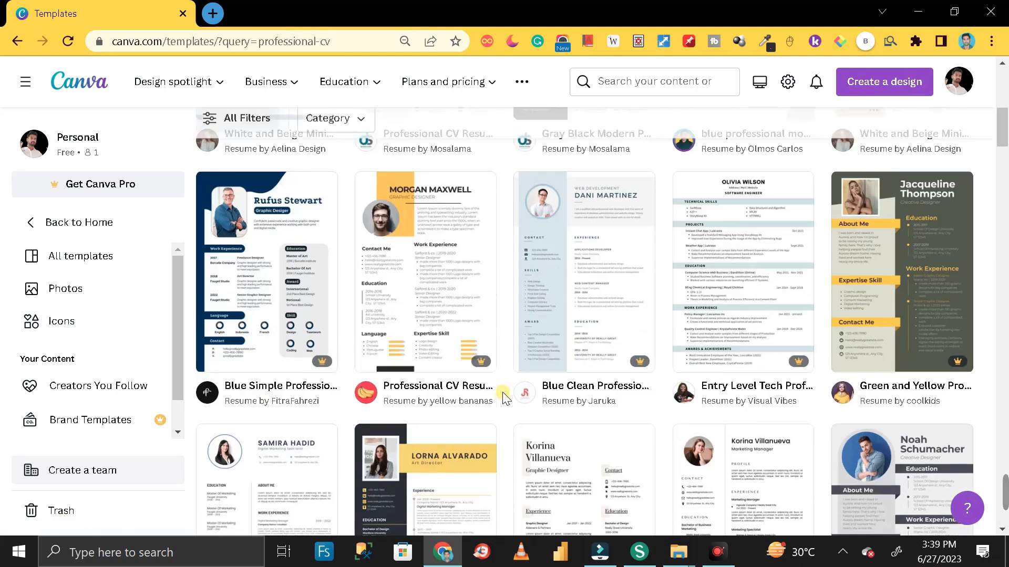
scroll(615, 372, down, 6)
scroll(615, 372, down, 5)
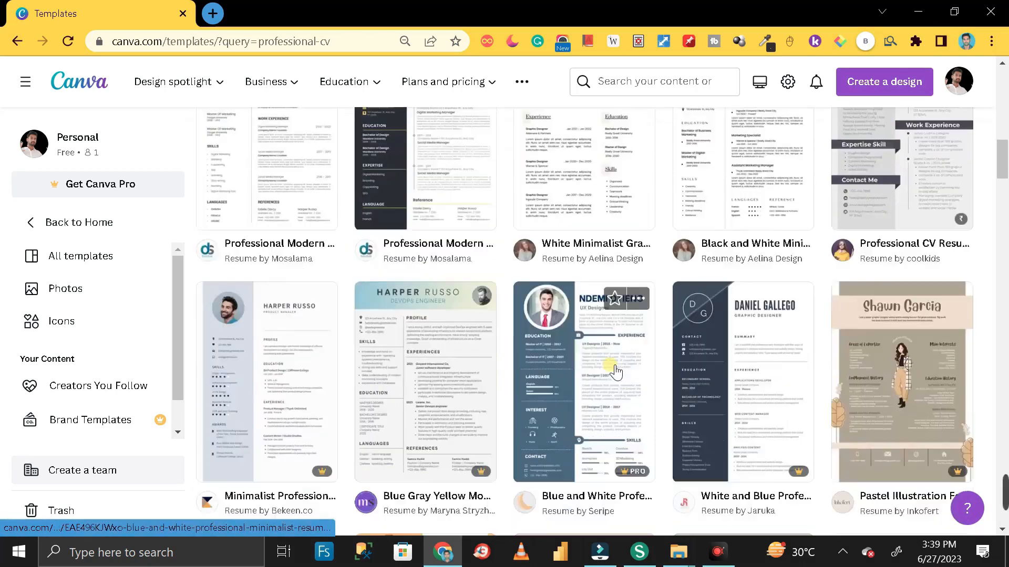
scroll(616, 372, down, 10)
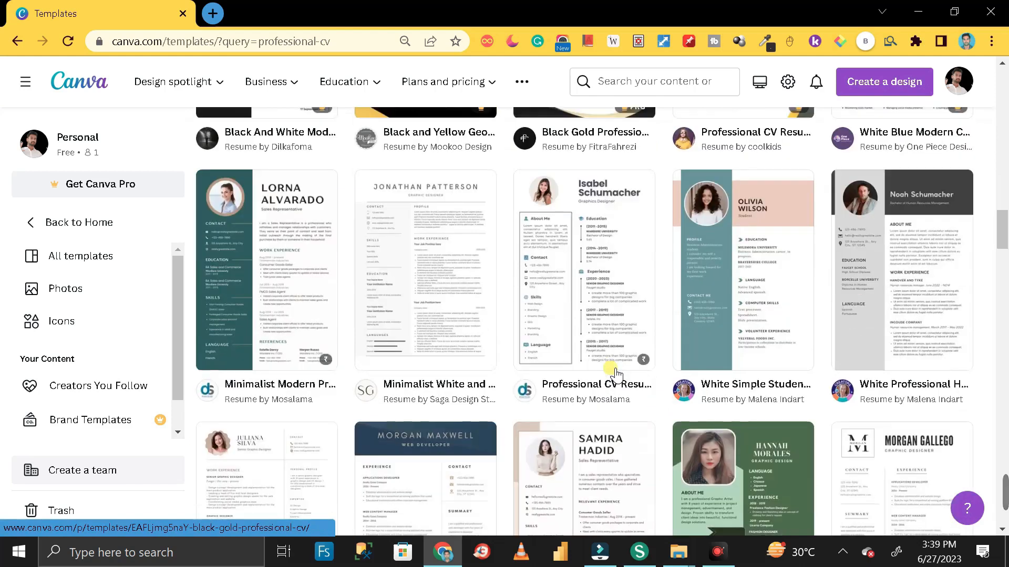
scroll(616, 374, down, 5)
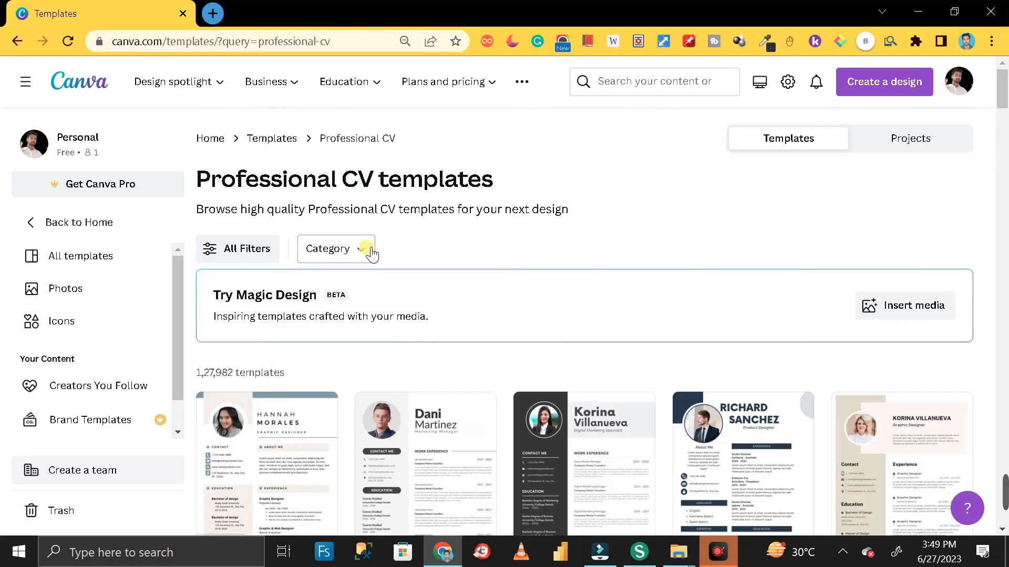
click(365, 251)
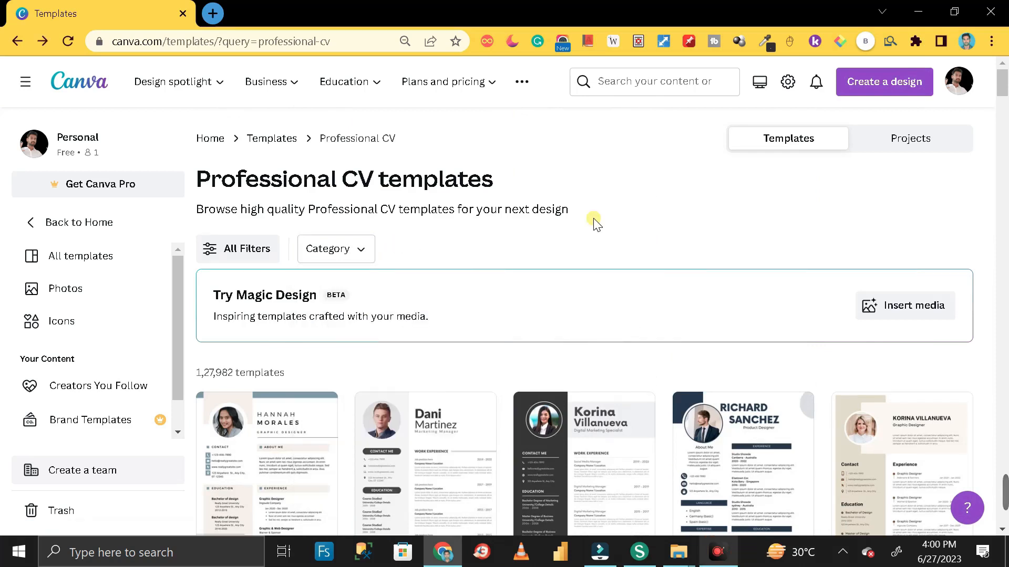
scroll(594, 221, down, 5)
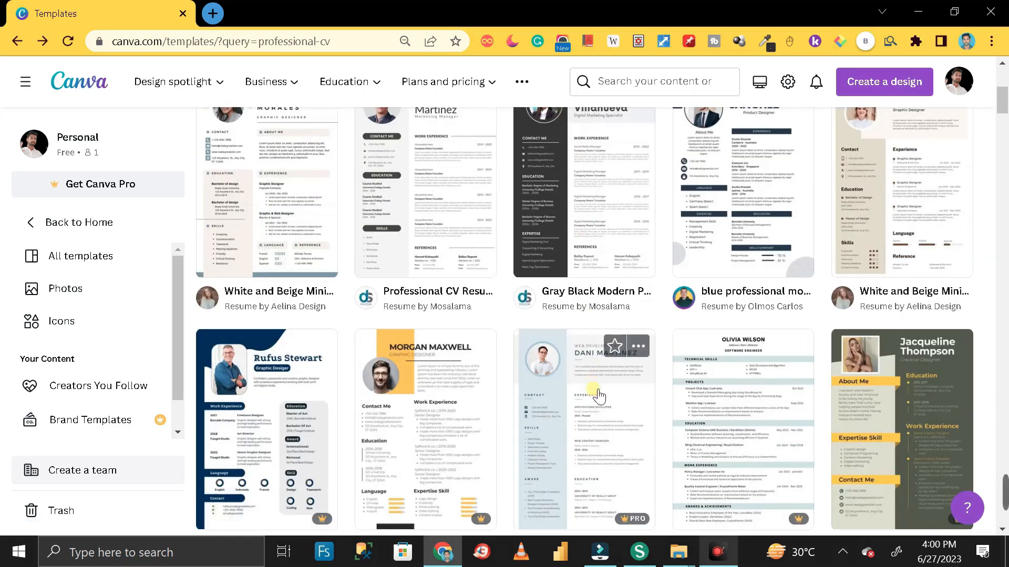
scroll(592, 394, down, 4)
scroll(603, 395, up, 8)
scroll(602, 396, down, 6)
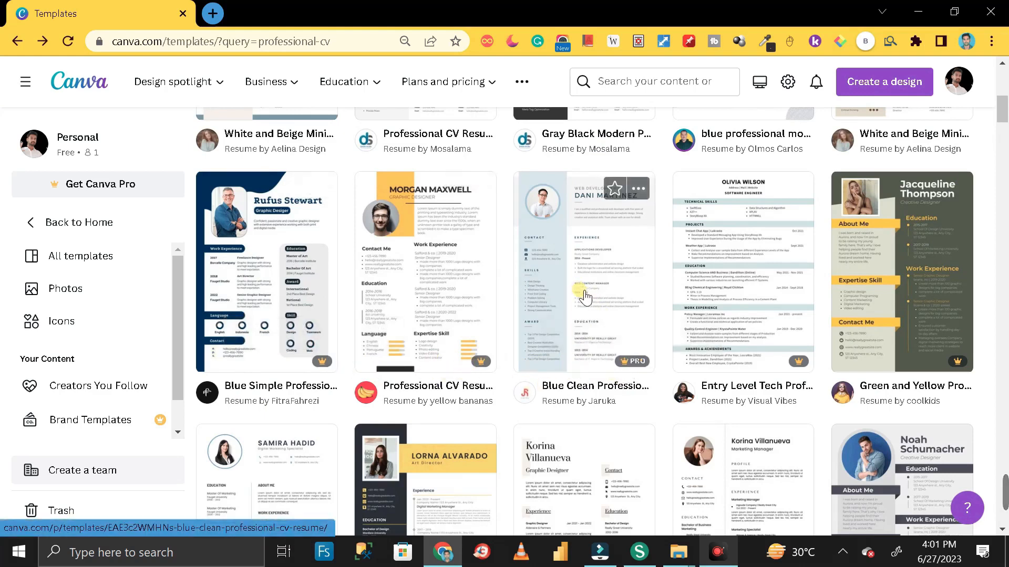
scroll(583, 294, up, 4)
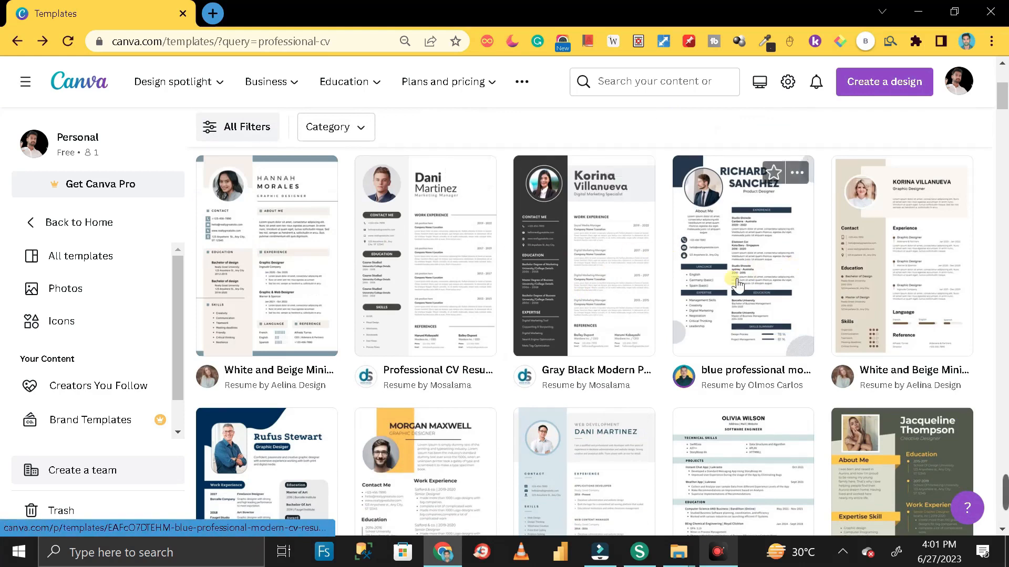
scroll(735, 281, down, 10)
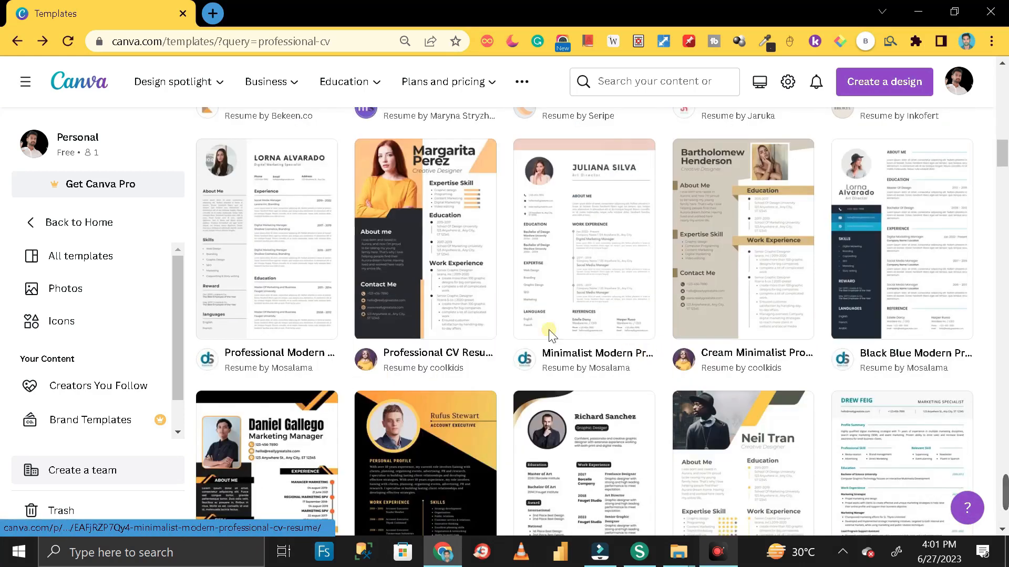
scroll(642, 290, up, 8)
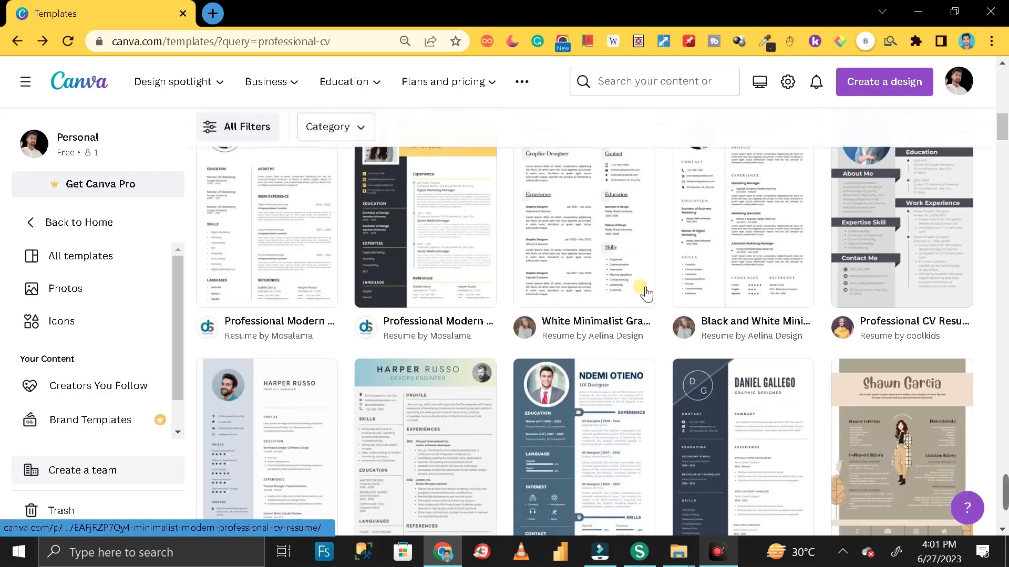
scroll(644, 295, up, 7)
scroll(688, 297, down, 3)
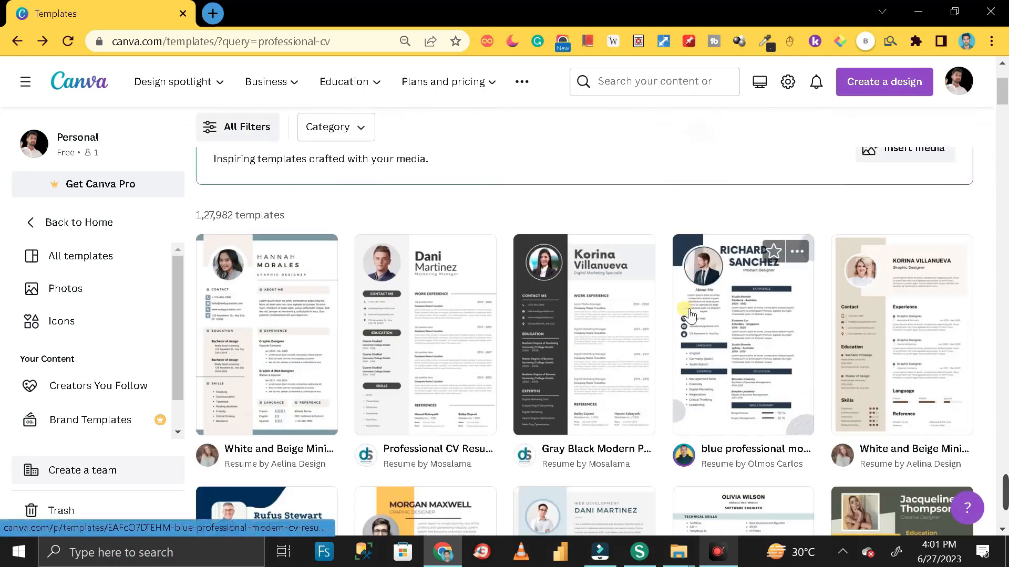
Customise the Gray Black Modern Professional CV Resume template and select its page in the editor
click(599, 330)
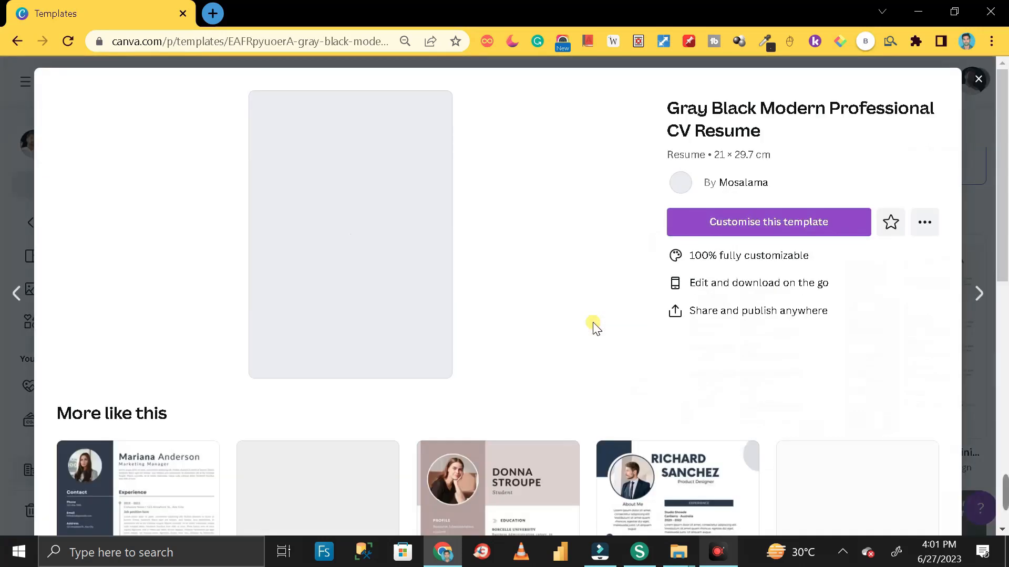
click(778, 224)
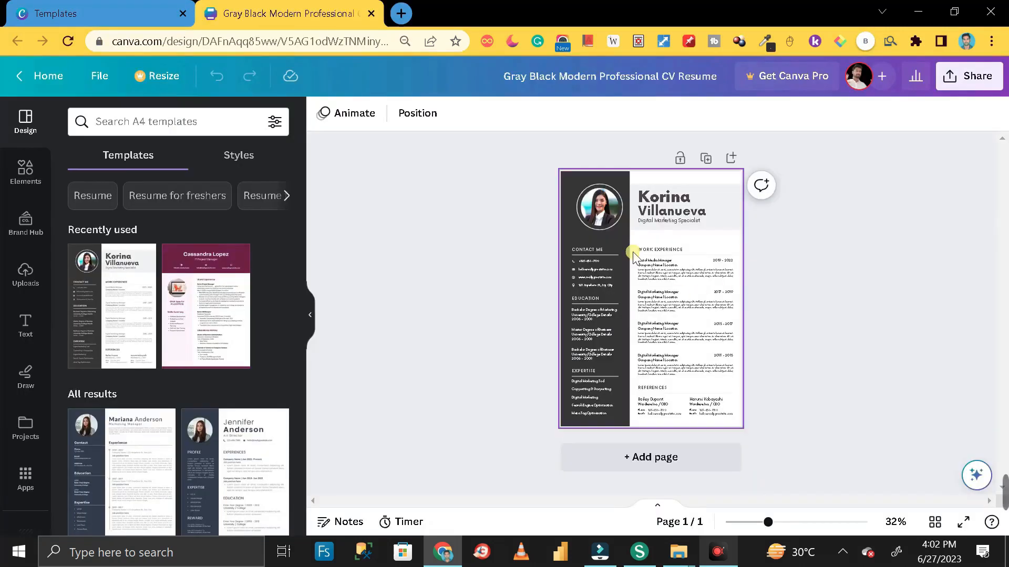
mouse_move(178, 278)
scroll(208, 287, down, 10)
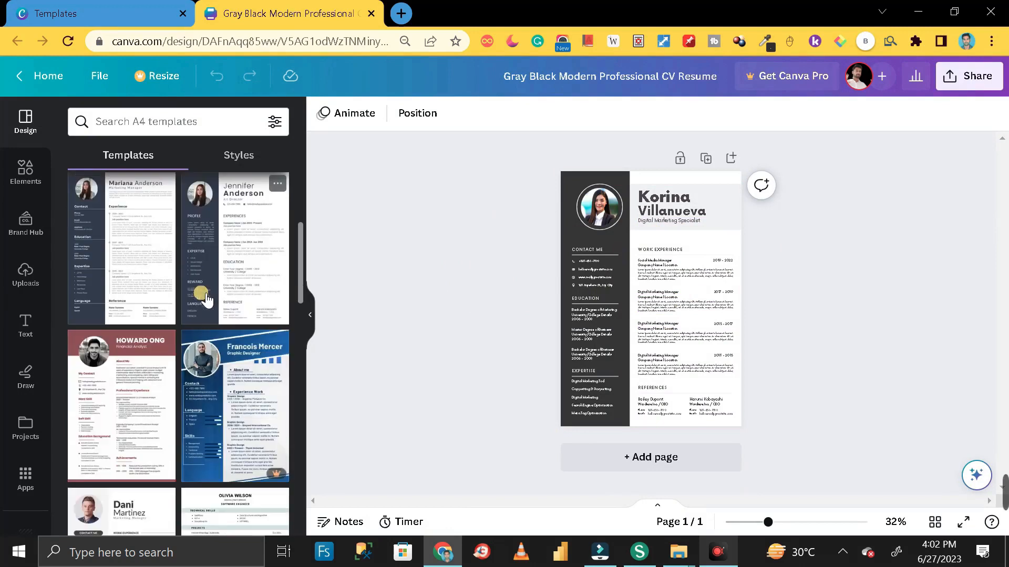
scroll(205, 305, down, 5)
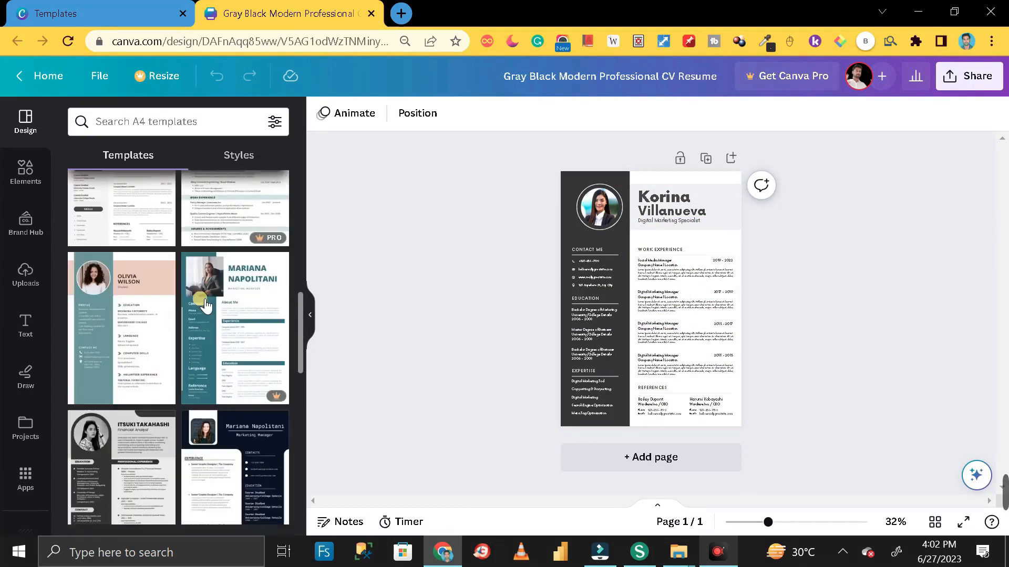
scroll(202, 307, down, 10)
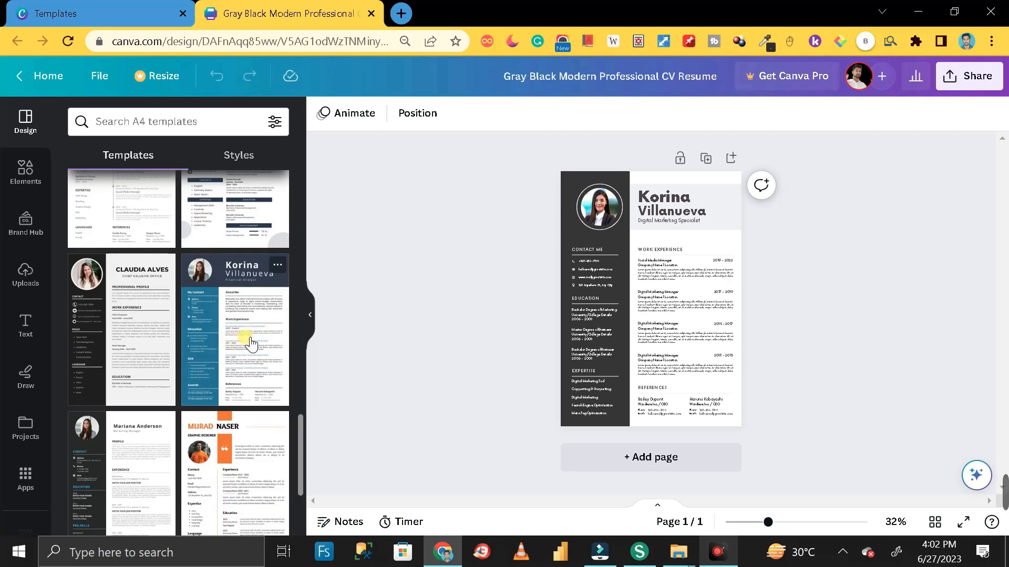
scroll(237, 336, up, 15)
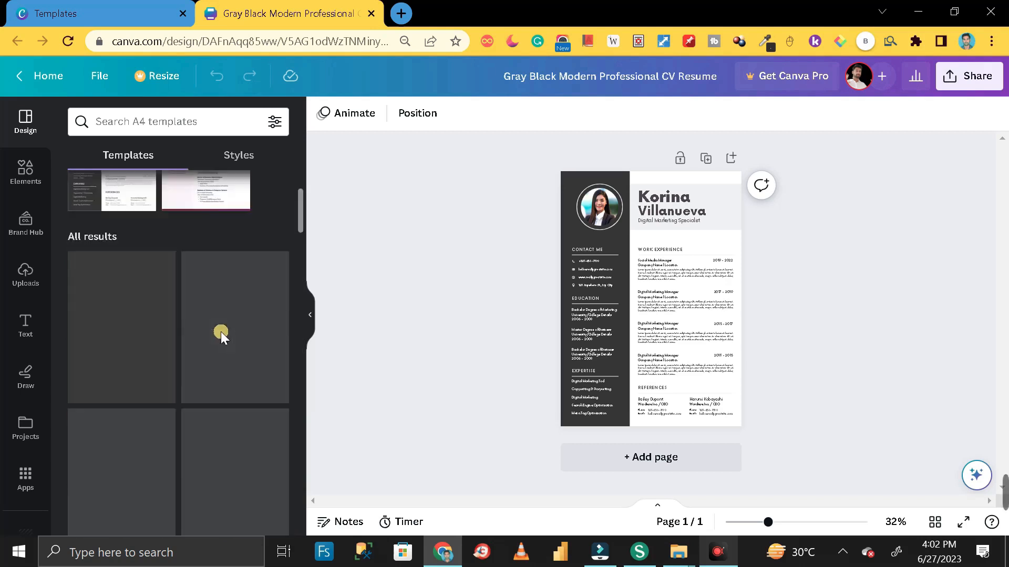
scroll(221, 332, up, 3)
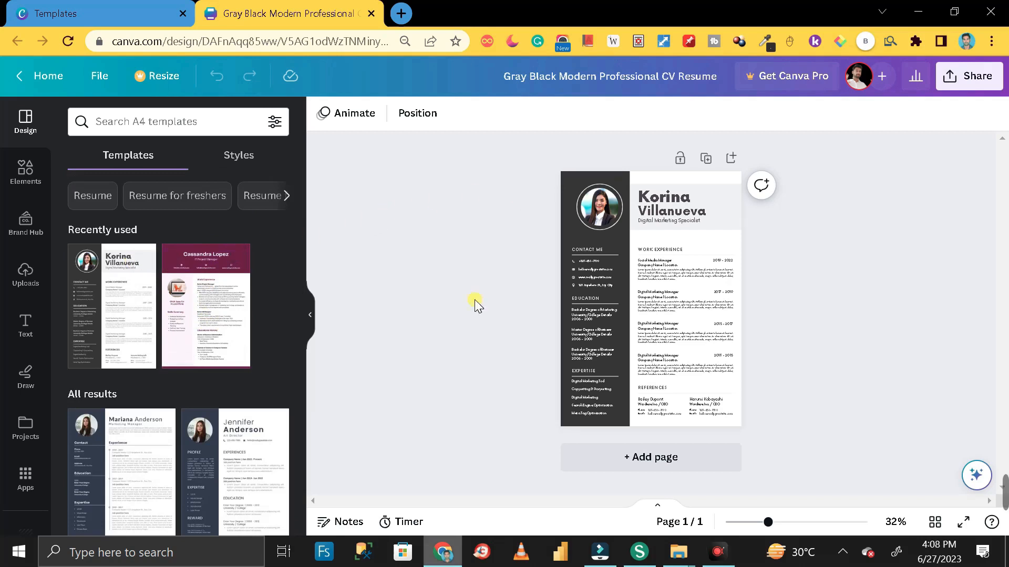
click(672, 307)
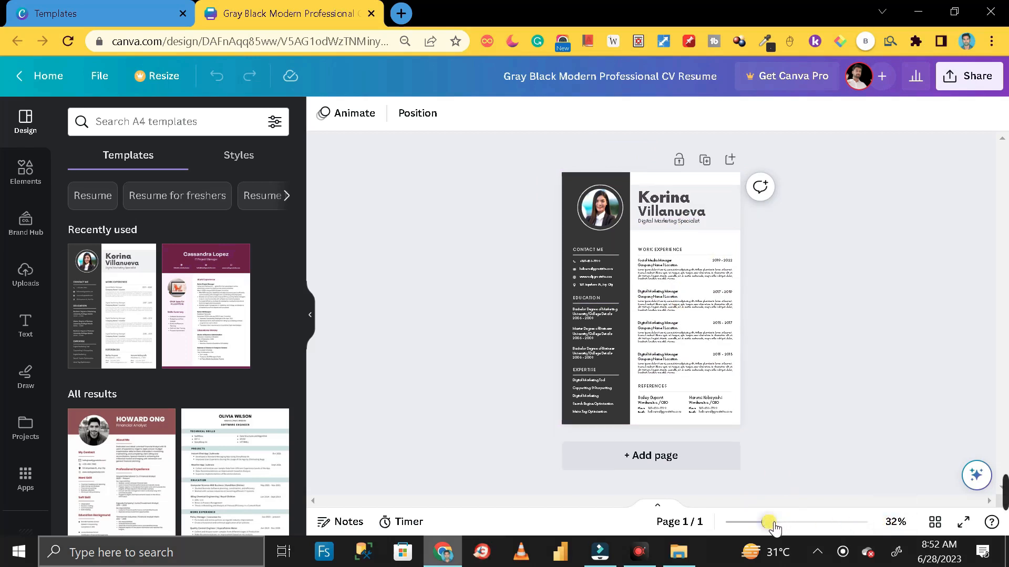
Zoom the resume to about 93% and scroll through its header, contact, education and experience sections
drag(772, 524, 808, 532)
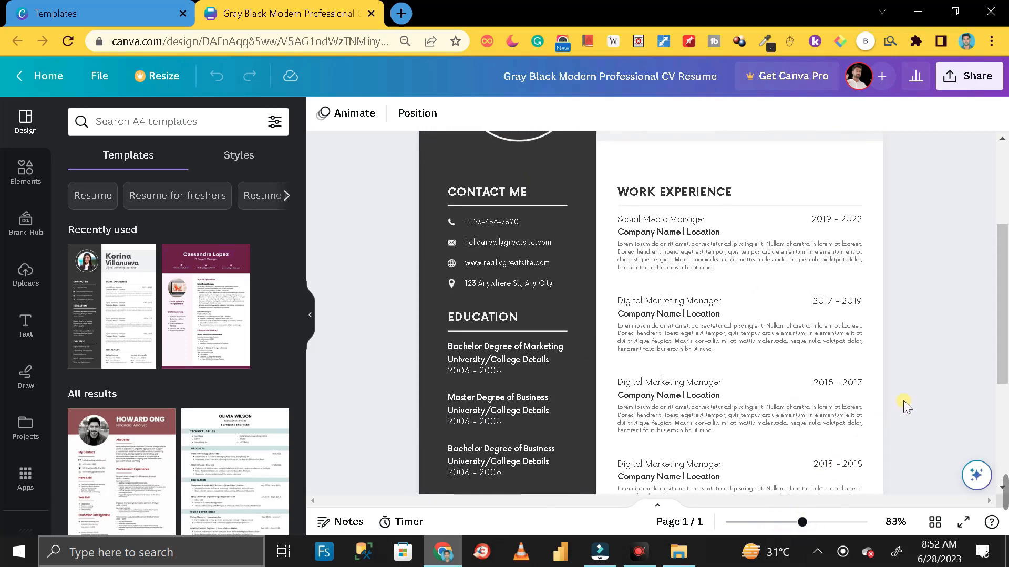
scroll(903, 400, up, 3)
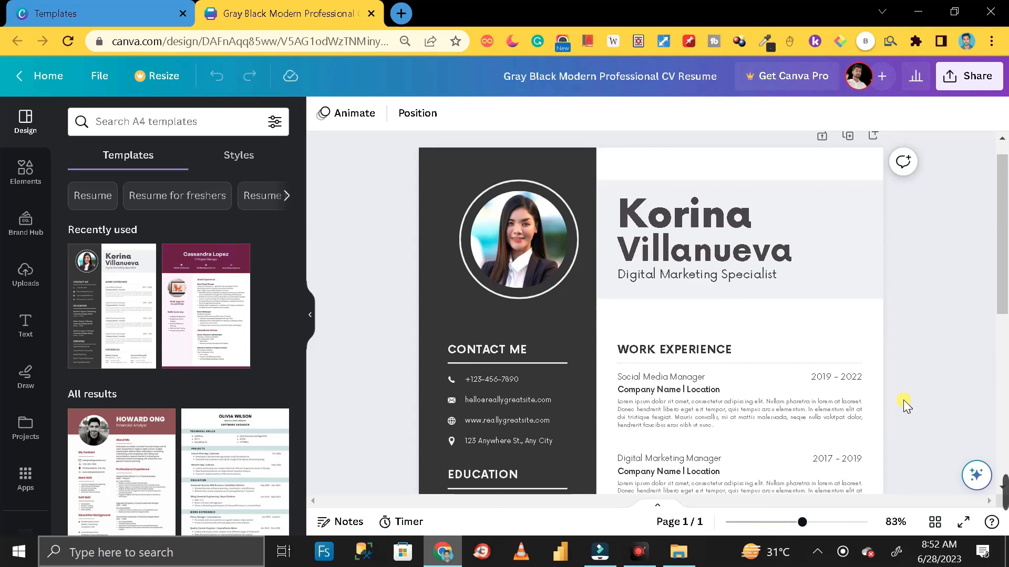
ctrl+scroll(940, 306, up, 1)
scroll(939, 312, down, 8)
scroll(937, 315, up, 8)
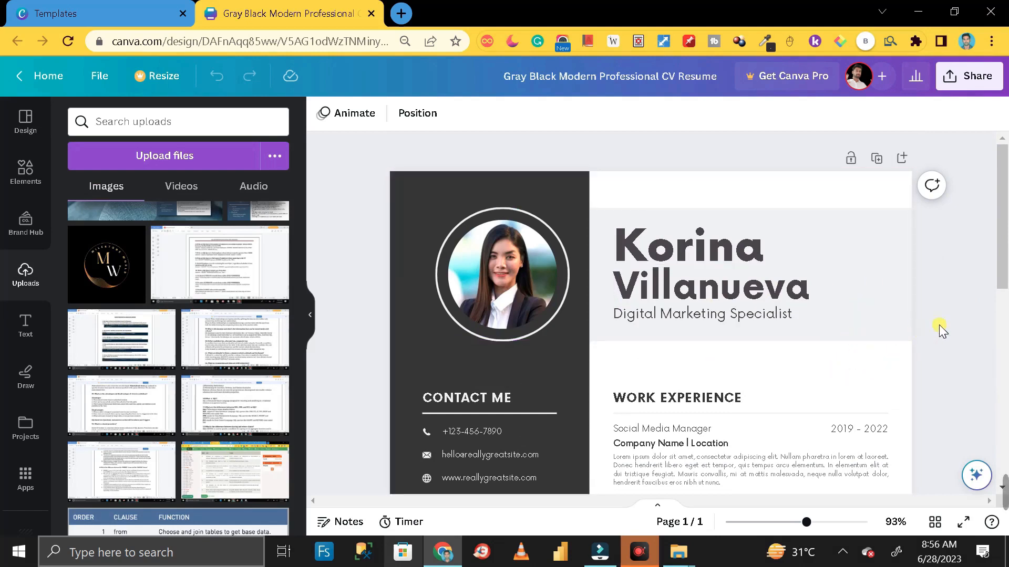
scroll(868, 355, down, 5)
scroll(868, 359, up, 5)
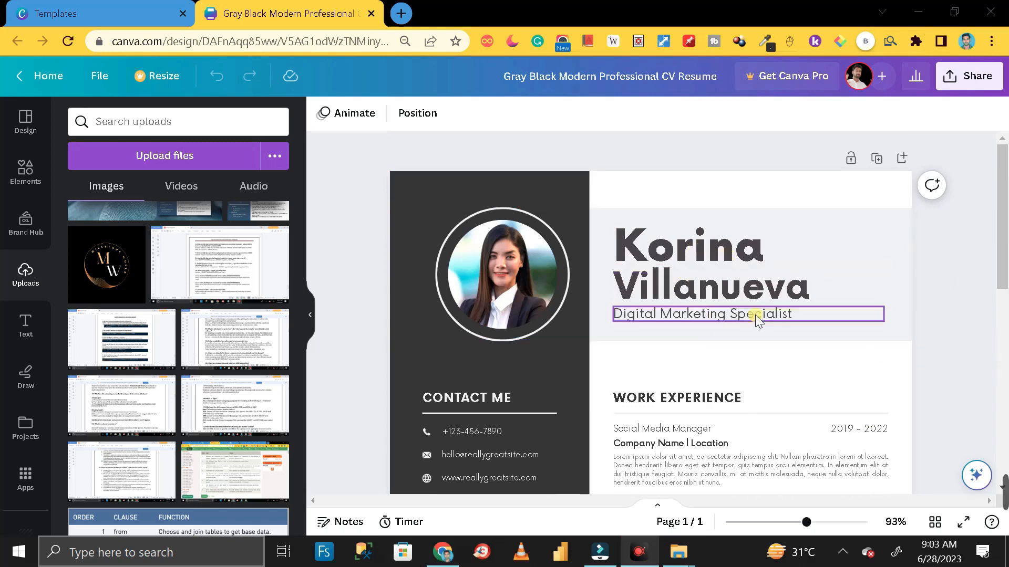
scroll(701, 404, down, 5)
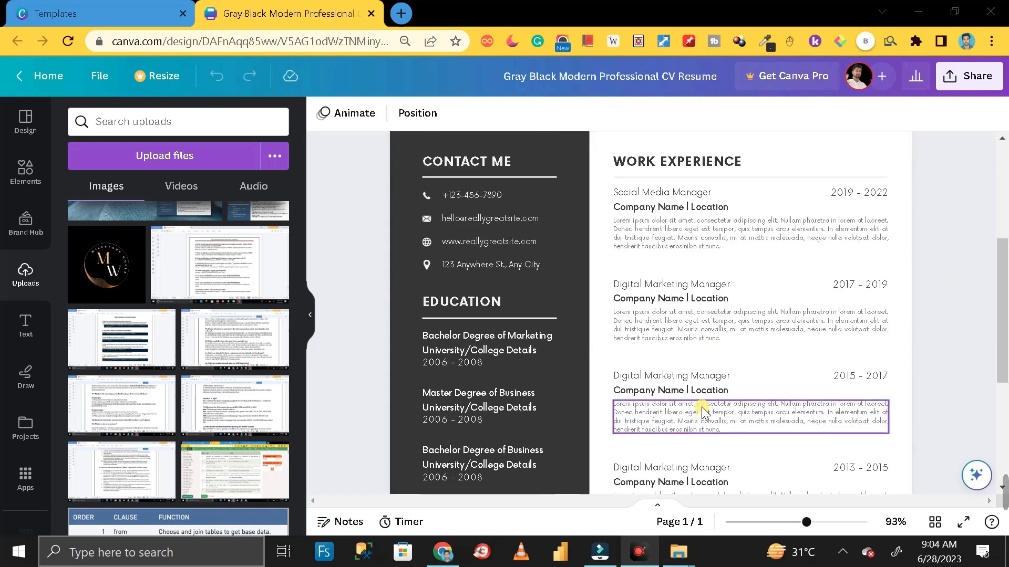
scroll(703, 409, up, 3)
scroll(702, 407, up, 2)
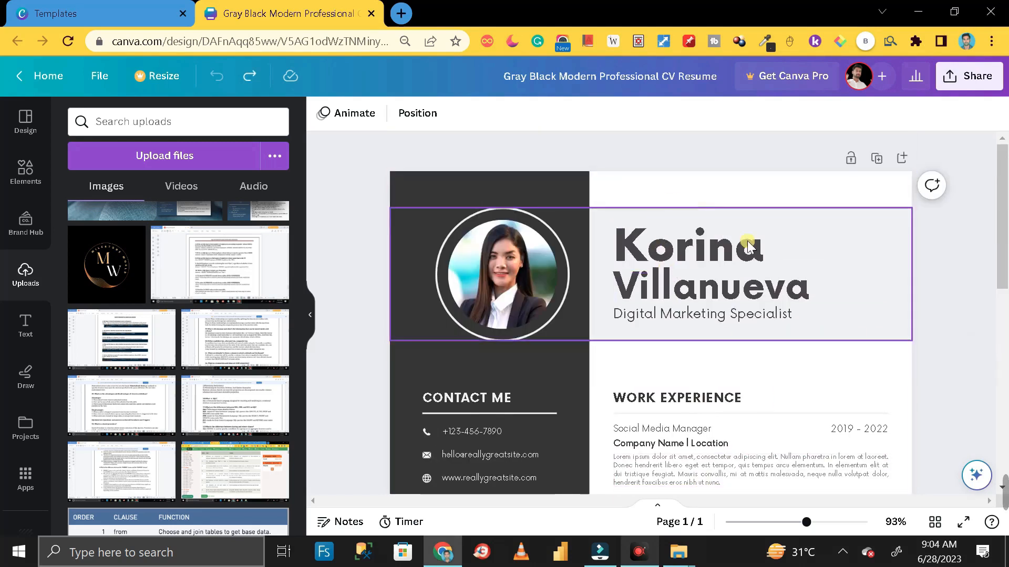
scroll(732, 349, down, 3)
scroll(732, 356, up, 3)
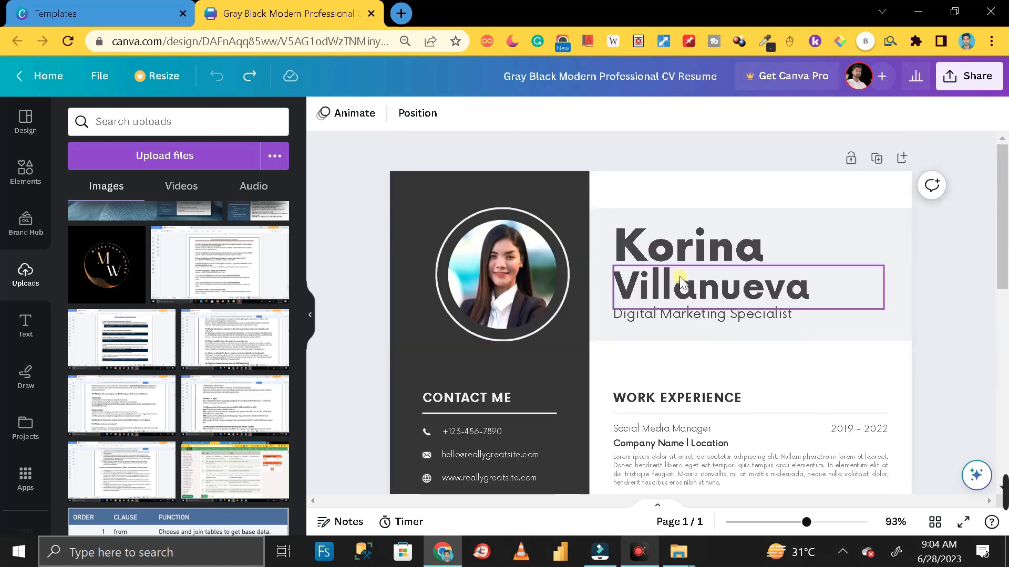
Drag the name, surname, years, references and right-column entries off the page
drag(667, 255, 1005, 259)
drag(720, 289, 1005, 265)
drag(738, 317, 996, 323)
scroll(839, 349, down, 1)
drag(675, 319, 1006, 315)
drag(665, 320, 757, 380)
scroll(753, 386, down, 3)
drag(738, 336, 1005, 315)
drag(661, 321, 856, 493)
drag(643, 412, 1006, 354)
drag(806, 181, 893, 355)
drag(862, 296, 1001, 306)
scroll(788, 316, down, 3)
drag(610, 292, 901, 416)
Delete the leftover date box, the CONTACT ME heading, its line and the phone icon
drag(770, 368, 1000, 347)
click(773, 321)
key(Delete)
scroll(788, 410, down, 3)
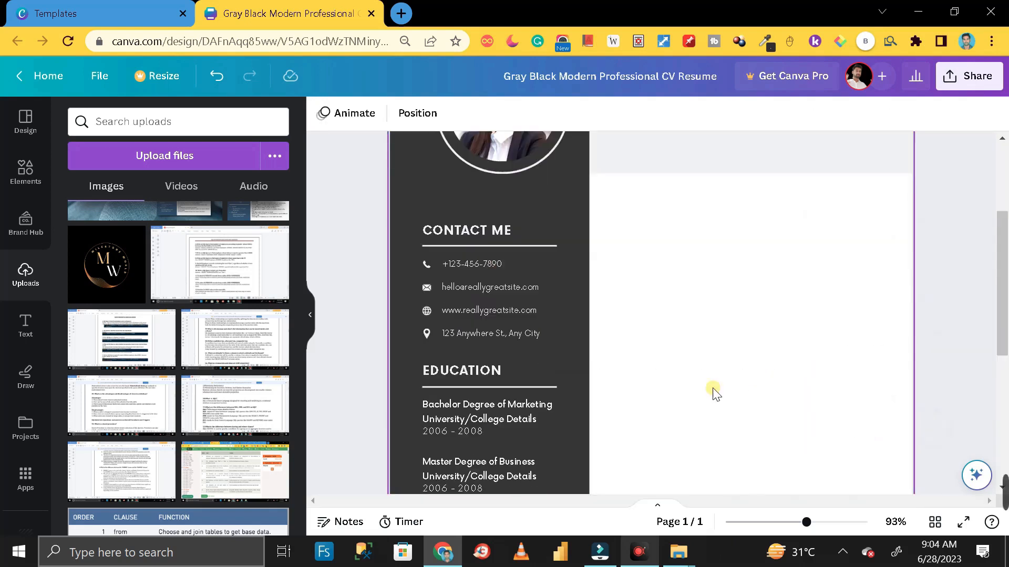
click(493, 224)
key(Delete)
click(424, 260)
key(Delete)
Delete the Expertise items from the dark sidebar, leaving the sidebar in place
click(491, 310)
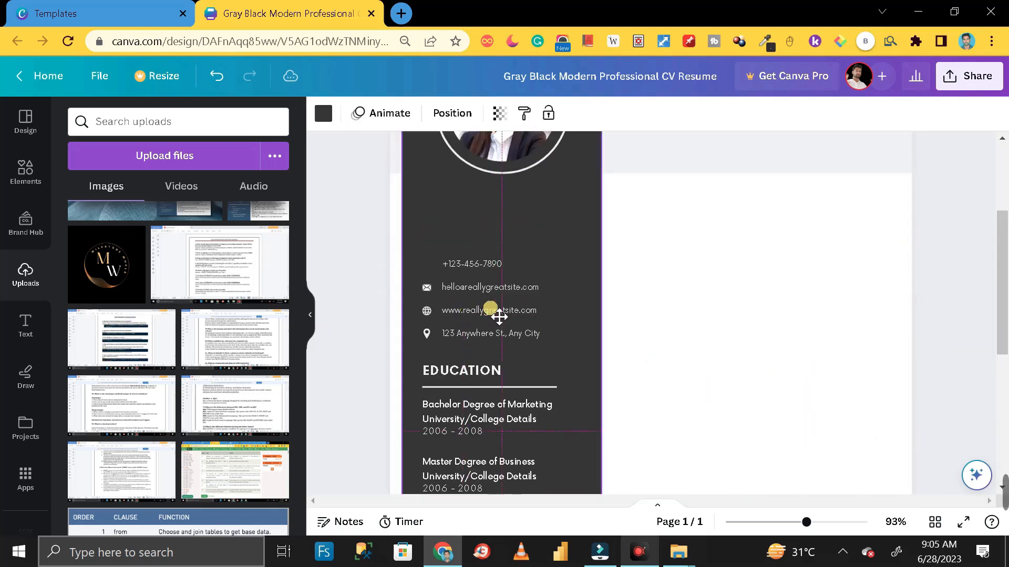
drag(490, 310, 664, 301)
key(ctrl+z)
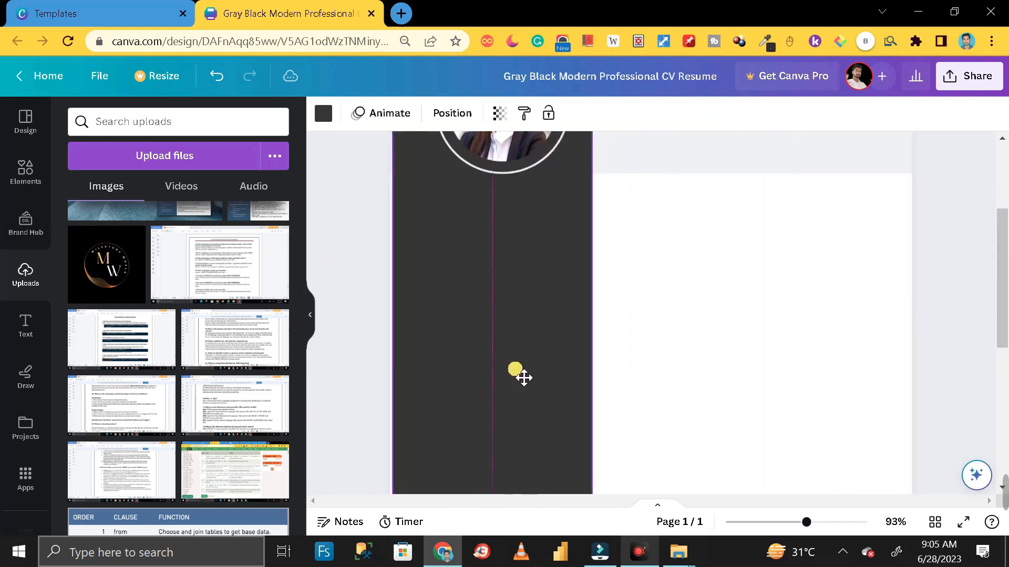
scroll(511, 367, up, 3)
scroll(370, 340, down, 7)
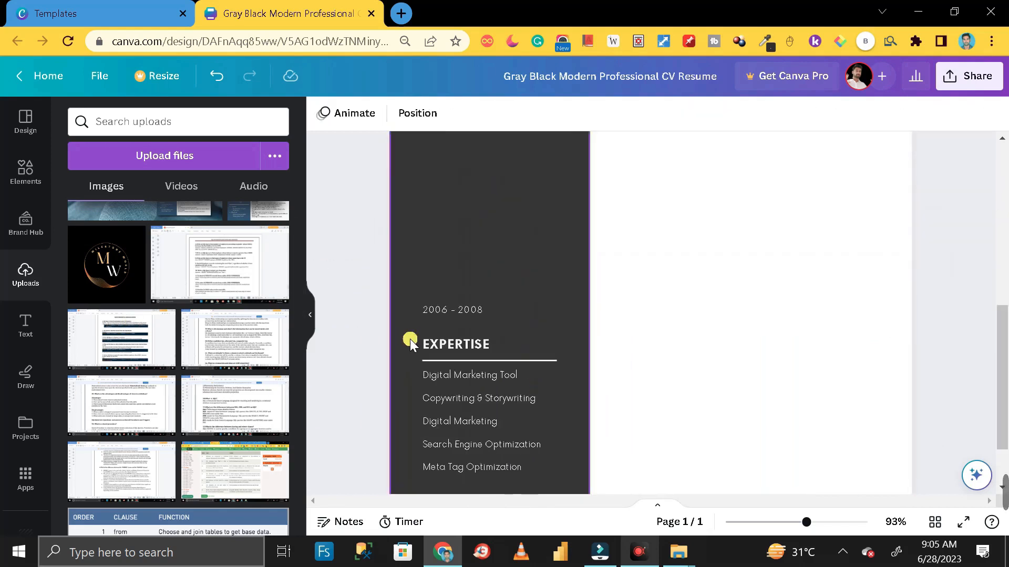
drag(410, 340, 637, 336)
drag(399, 258, 549, 470)
key(Delete)
scroll(550, 428, down, 2)
drag(445, 287, 571, 417)
scroll(570, 418, up, 8)
Align the dark sidebar to the page's left edge and centre the ring and photo in it
drag(724, 429, 496, 328)
mouse_move(461, 380)
mouse_down()
mouse_move(475, 381)
mouse_move(461, 381)
mouse_up()
click(348, 353)
mouse_move(488, 331)
mouse_down()
mouse_move(465, 331)
mouse_move(475, 331)
mouse_up()
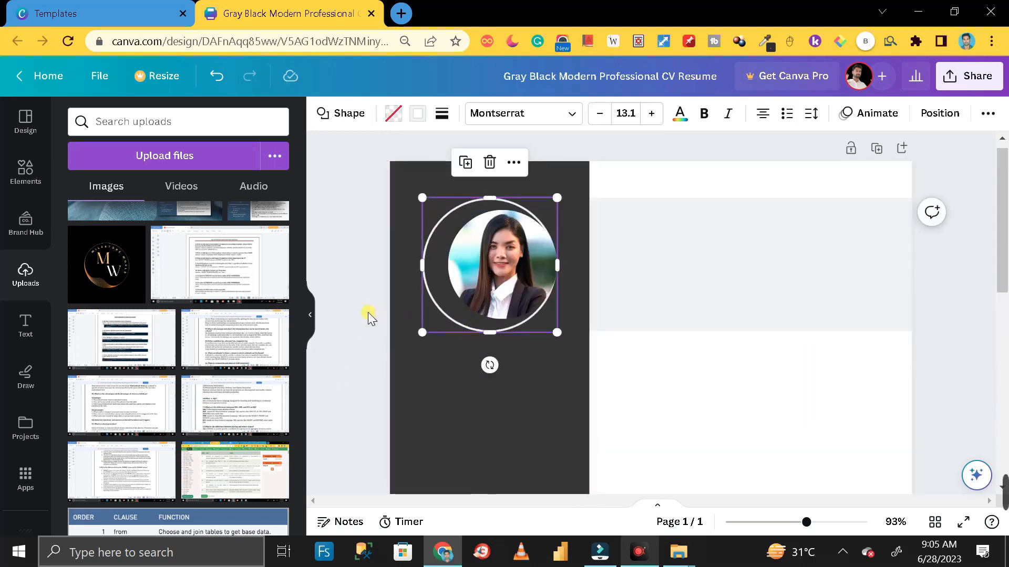
click(369, 314)
drag(496, 294, 483, 294)
click(351, 253)
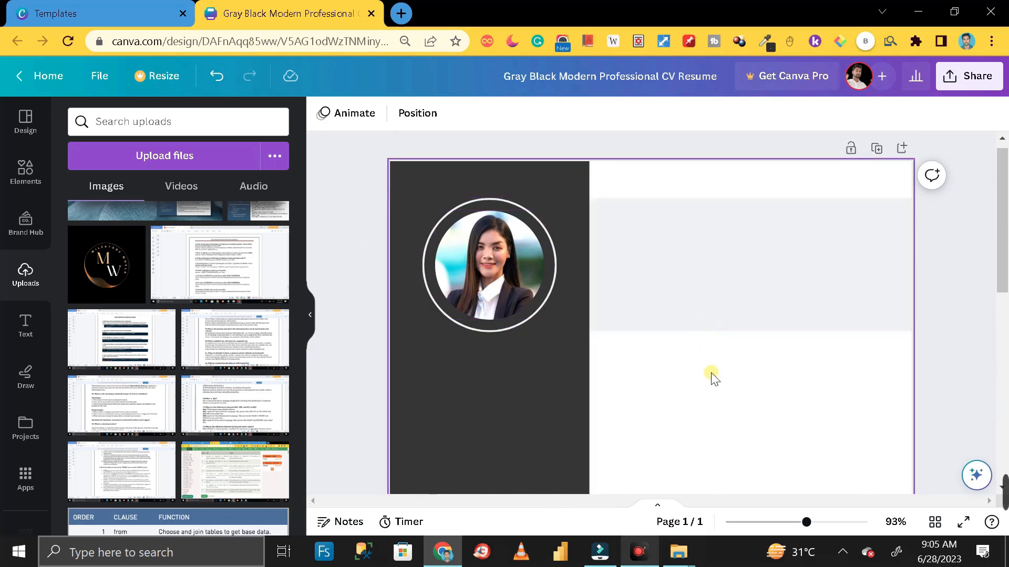
scroll(709, 378, down, 8)
scroll(707, 389, up, 3)
scroll(707, 390, up, 2)
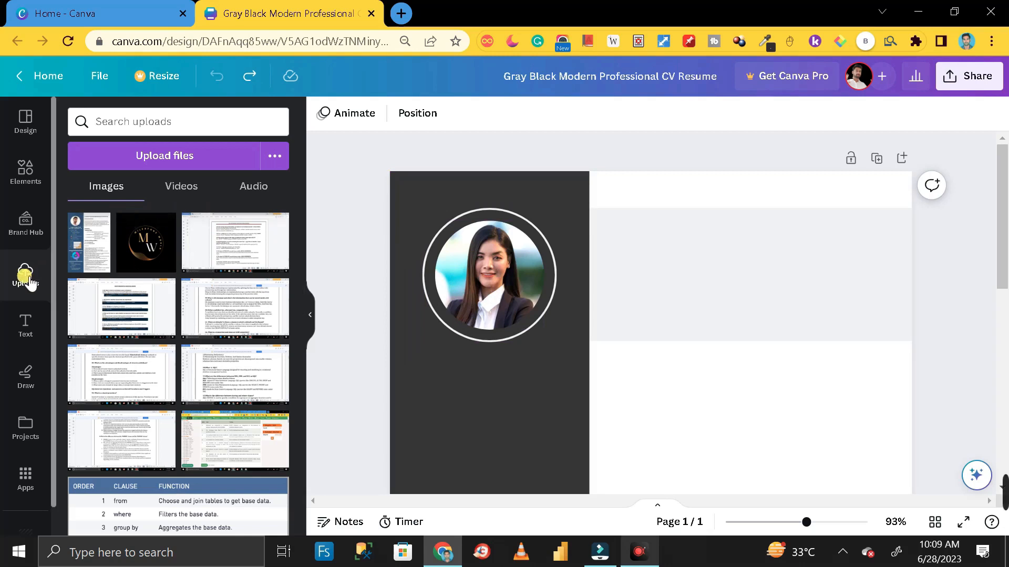
click(164, 159)
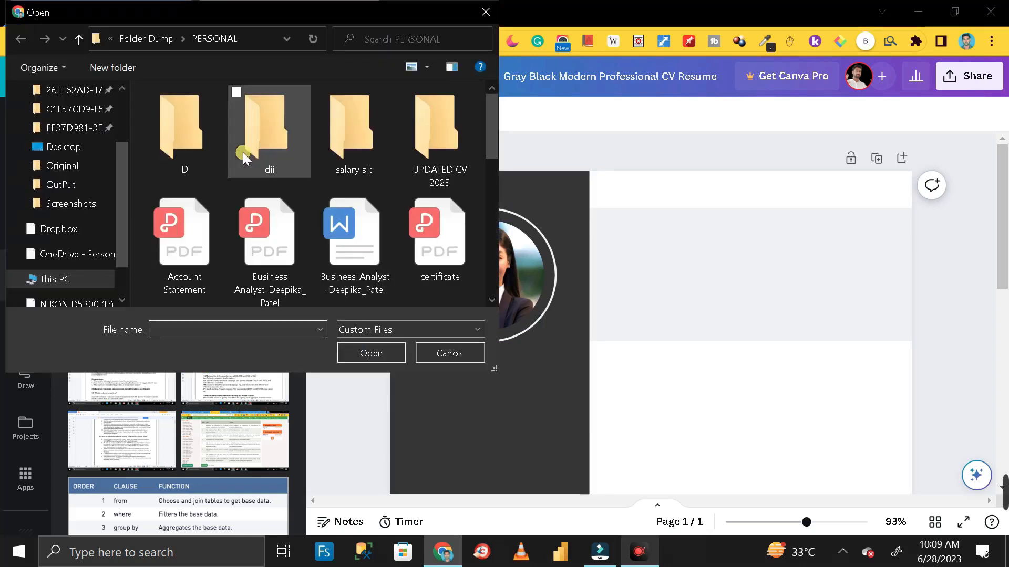
click(448, 353)
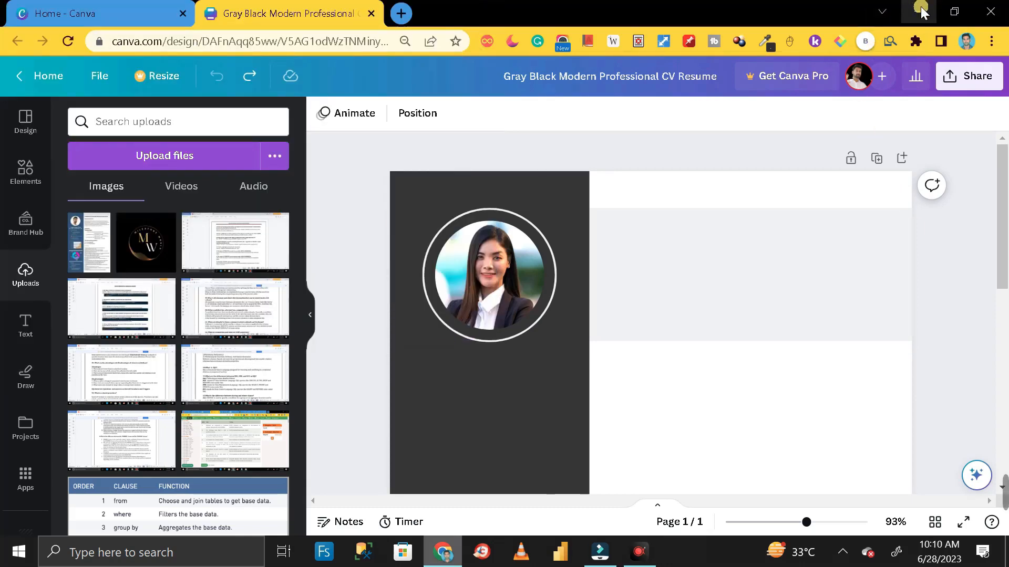
Upload the cv (6) image from the desktop into Canva's uploads
click(920, 11)
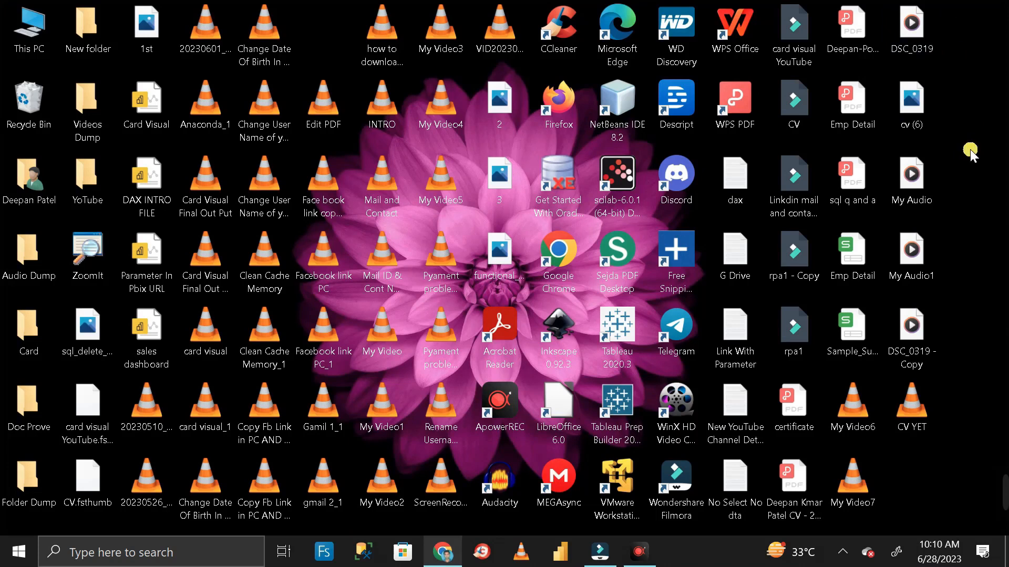
click(912, 103)
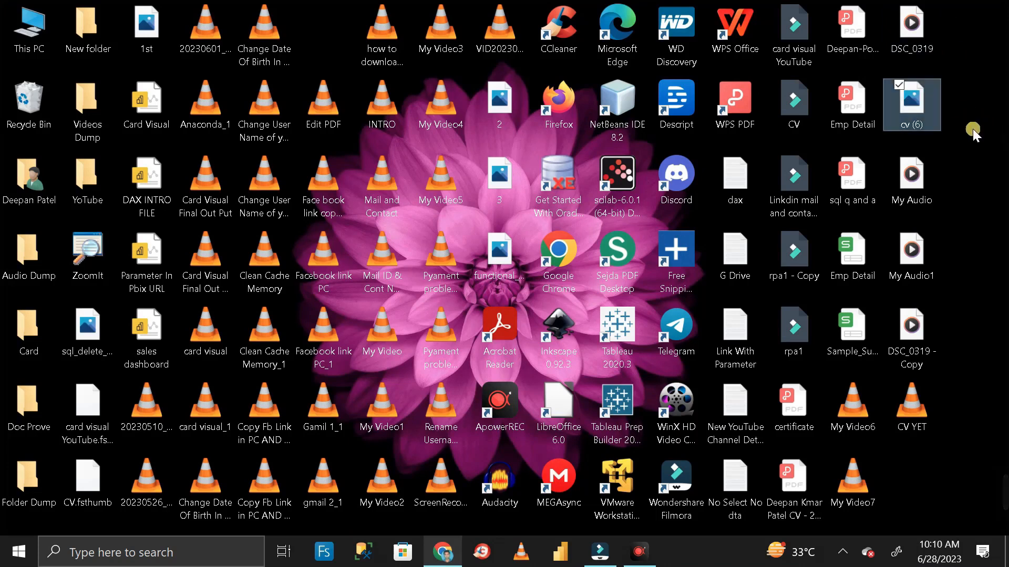
drag(913, 105, 162, 355)
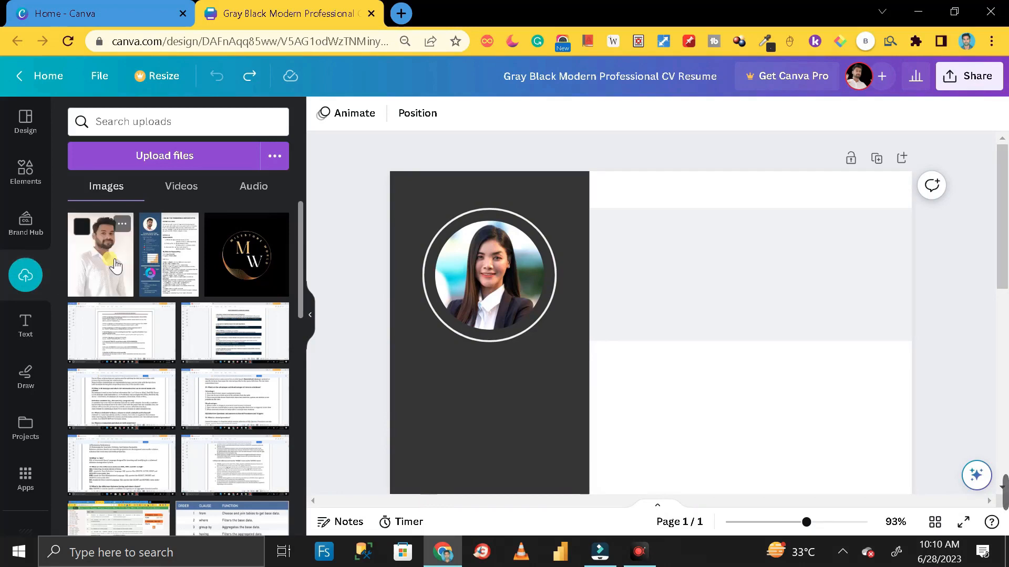
Drop the uploaded portrait into the circular frame and crop it larger and lower
drag(115, 264, 440, 266)
click(469, 280)
double_click(469, 280)
drag(435, 346, 416, 370)
drag(469, 304, 467, 324)
click(356, 303)
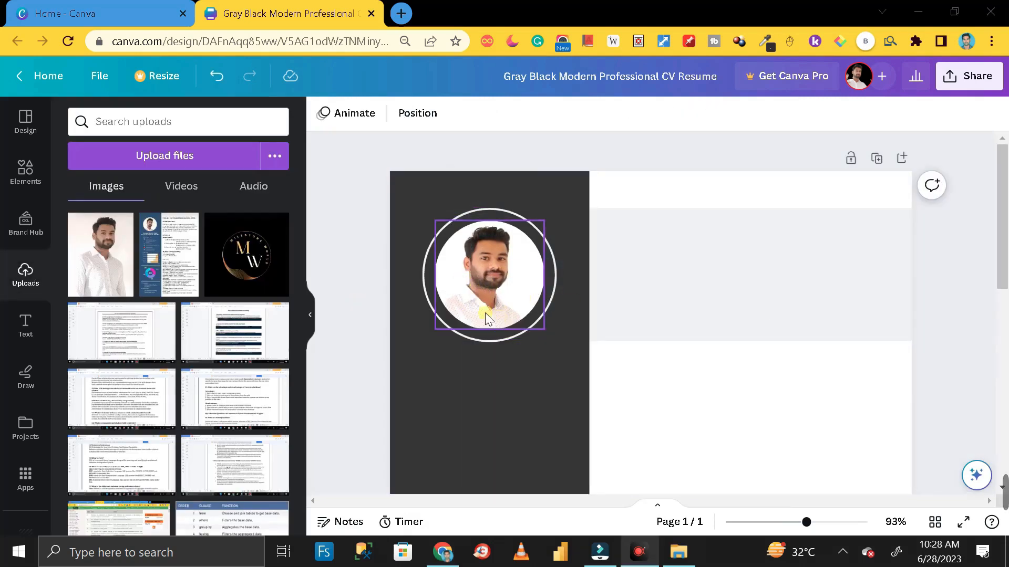
Enlarge the framed photo slightly and centre it within the ring
click(482, 279)
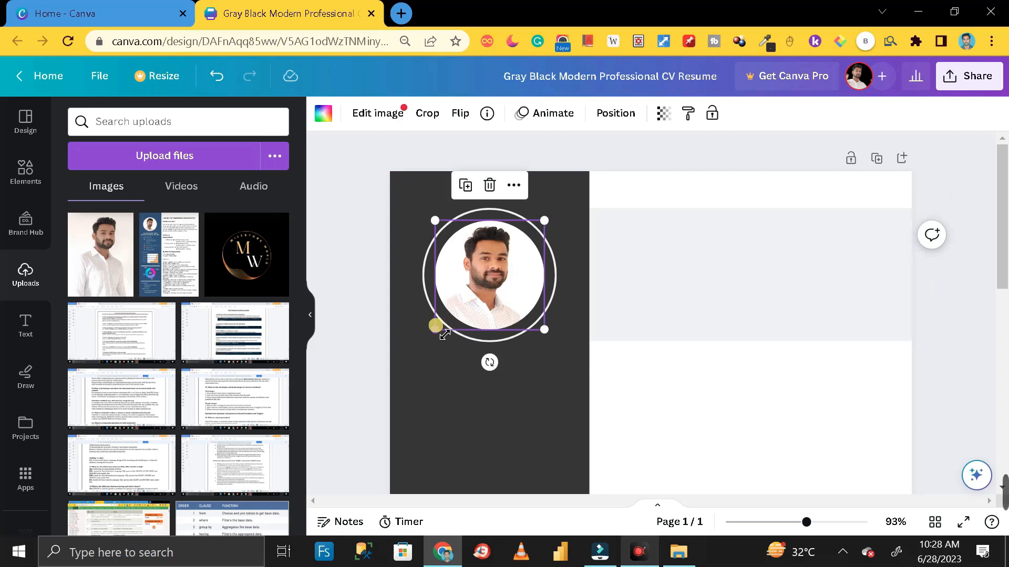
drag(435, 331, 432, 332)
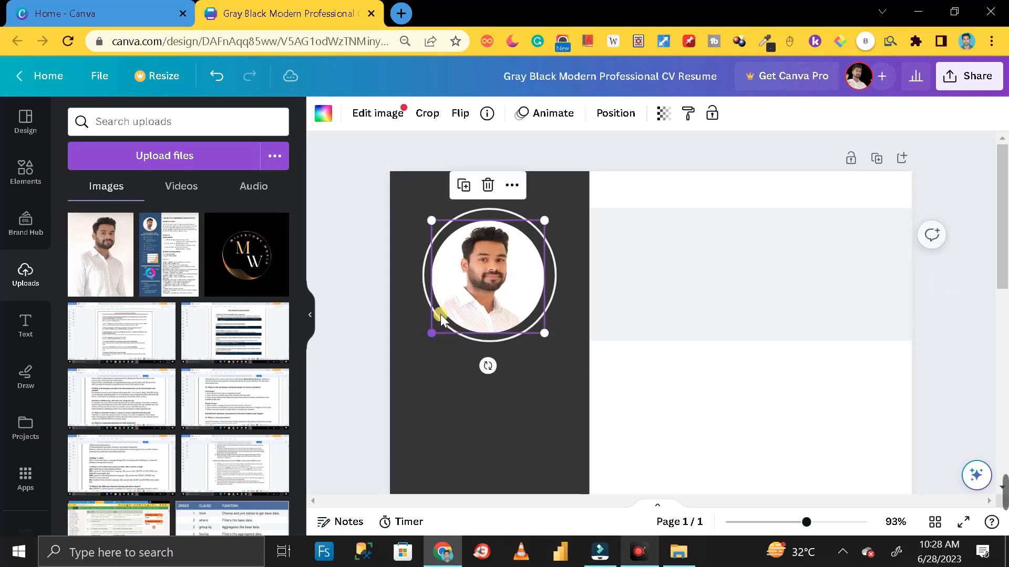
drag(496, 265, 506, 274)
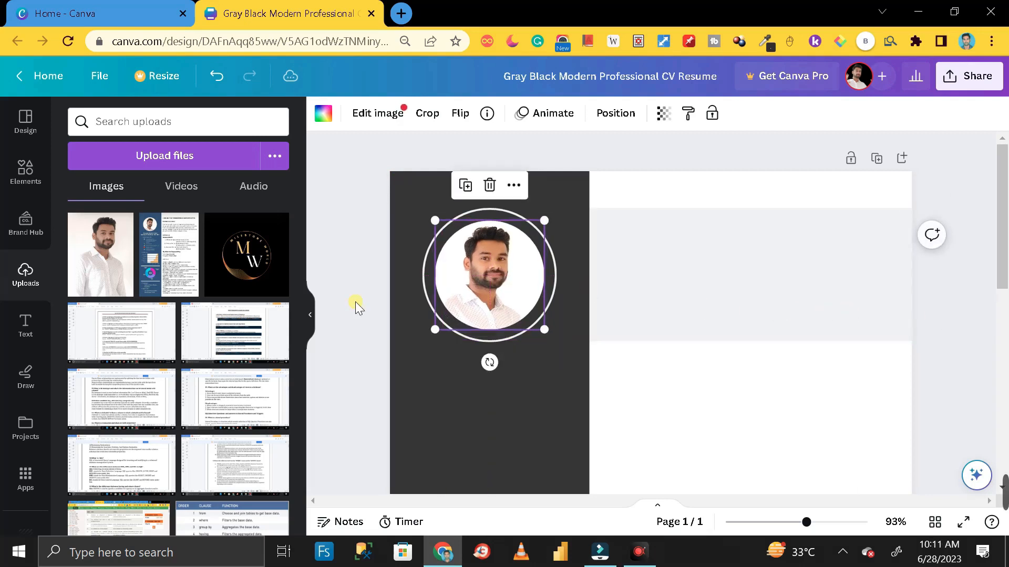
click(355, 301)
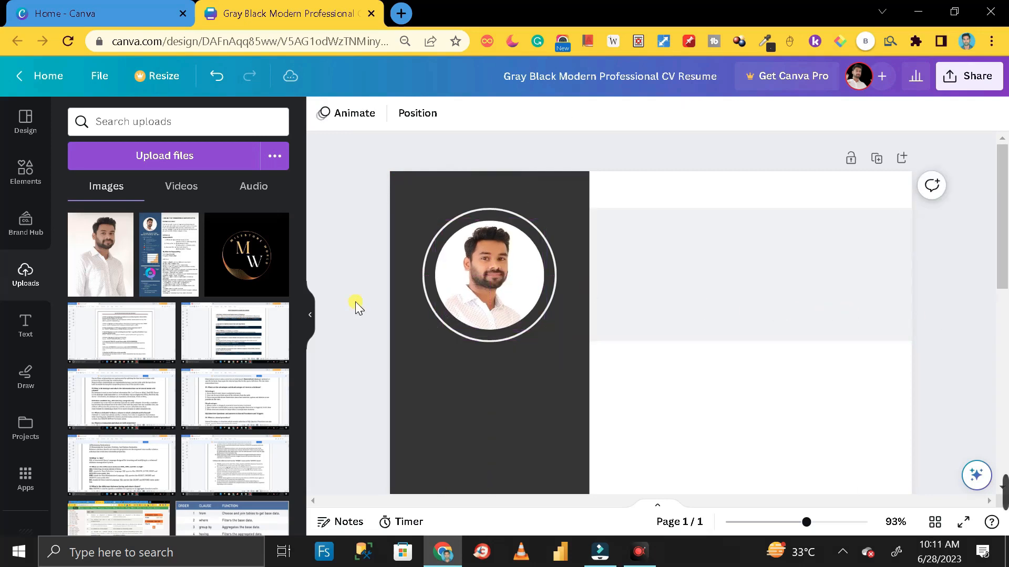
click(427, 278)
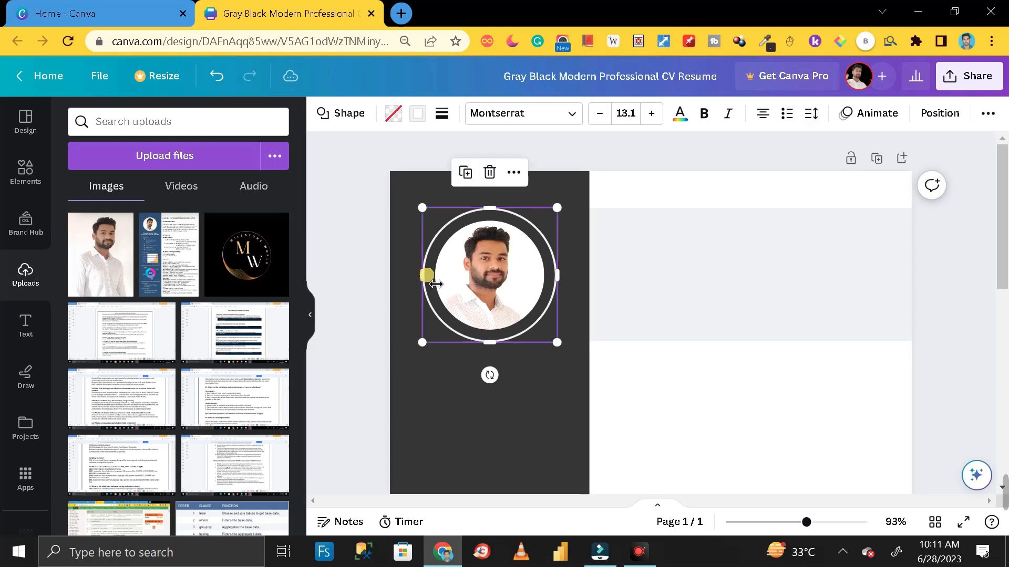
click(356, 117)
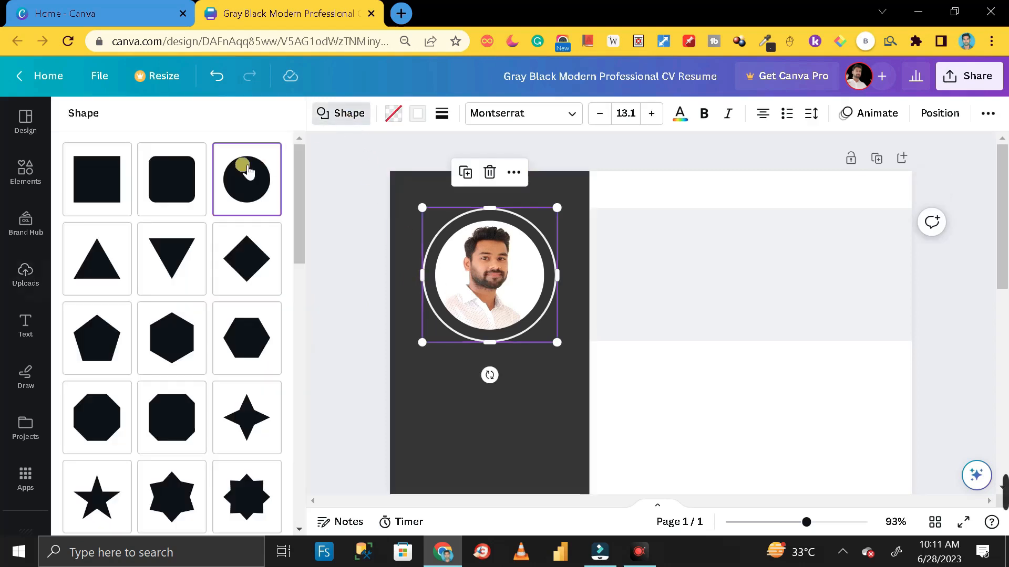
click(180, 184)
click(124, 184)
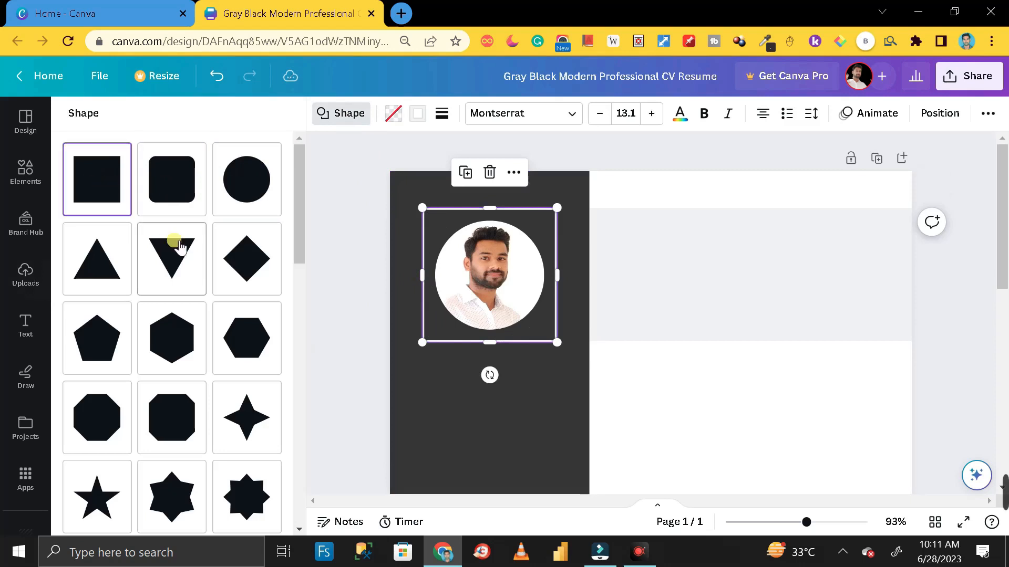
click(186, 263)
click(119, 185)
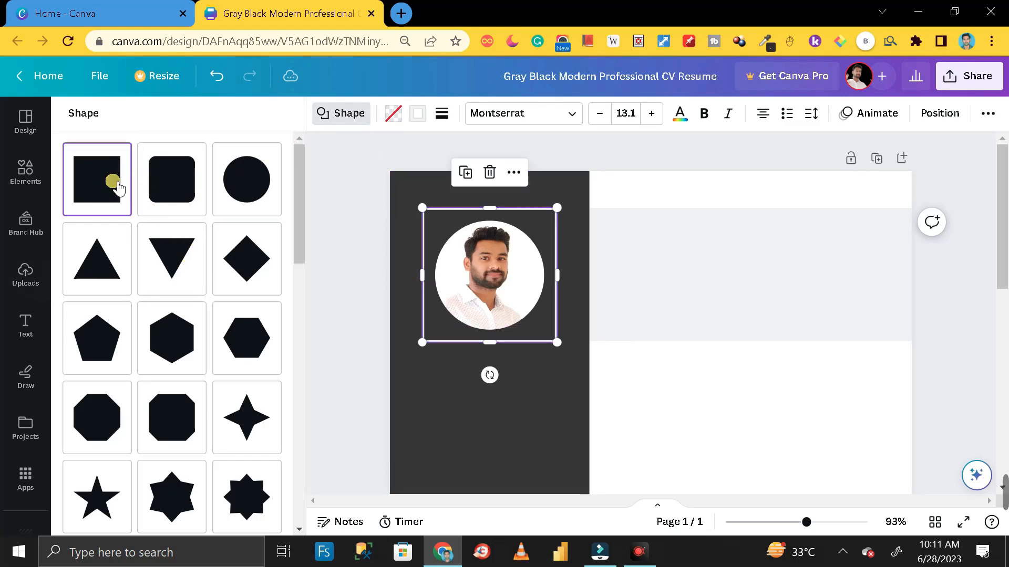
click(182, 189)
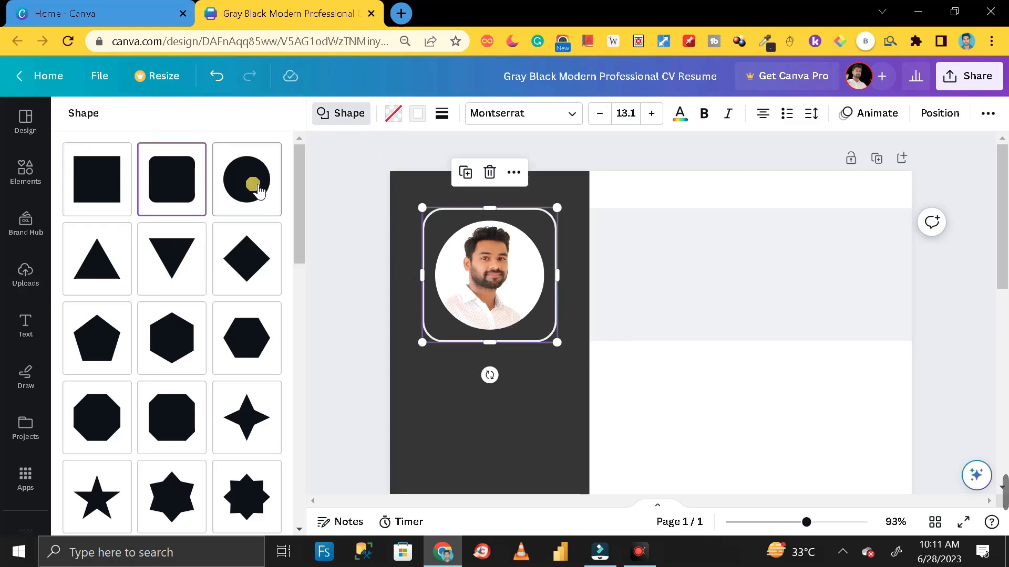
click(259, 191)
click(360, 208)
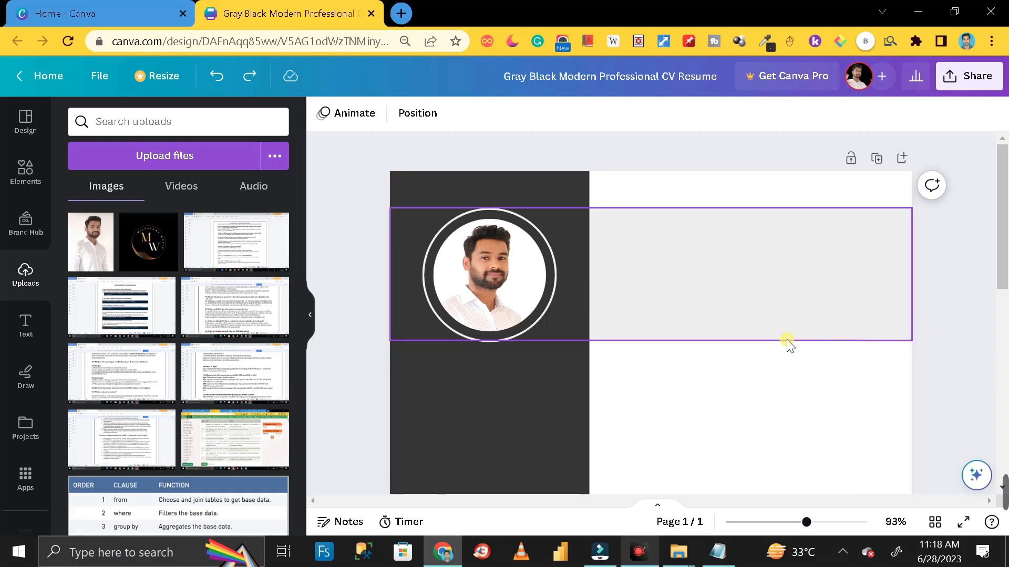
Delete the old grey band and add a square from Elements' Lines & Shapes
click(786, 291)
right_click(783, 277)
click(822, 322)
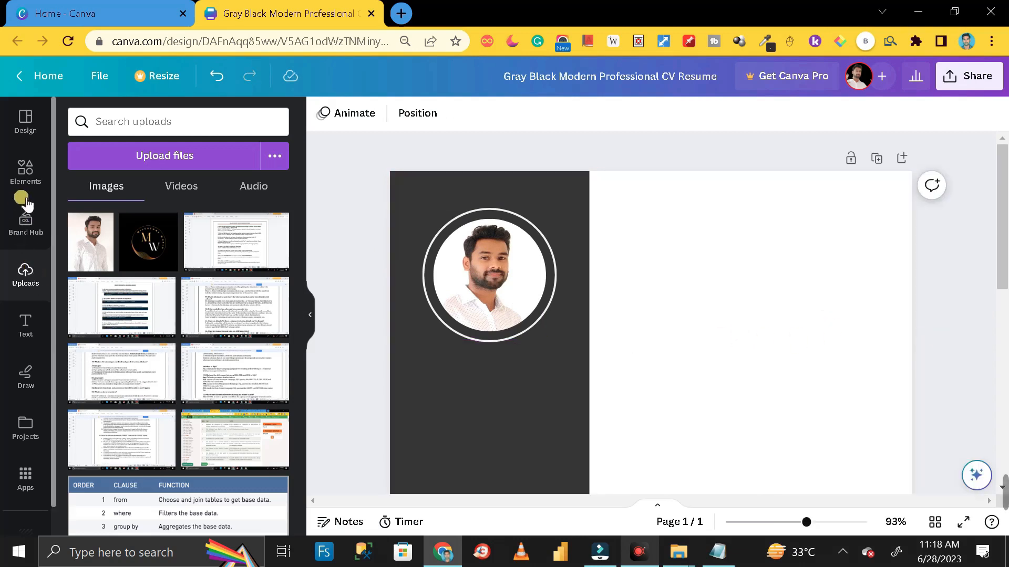
click(22, 172)
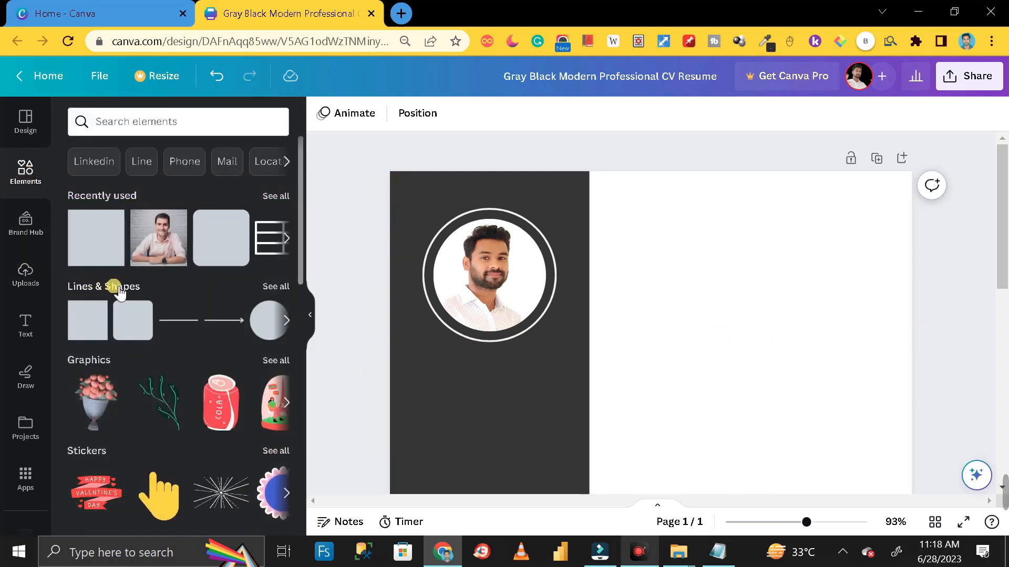
click(270, 288)
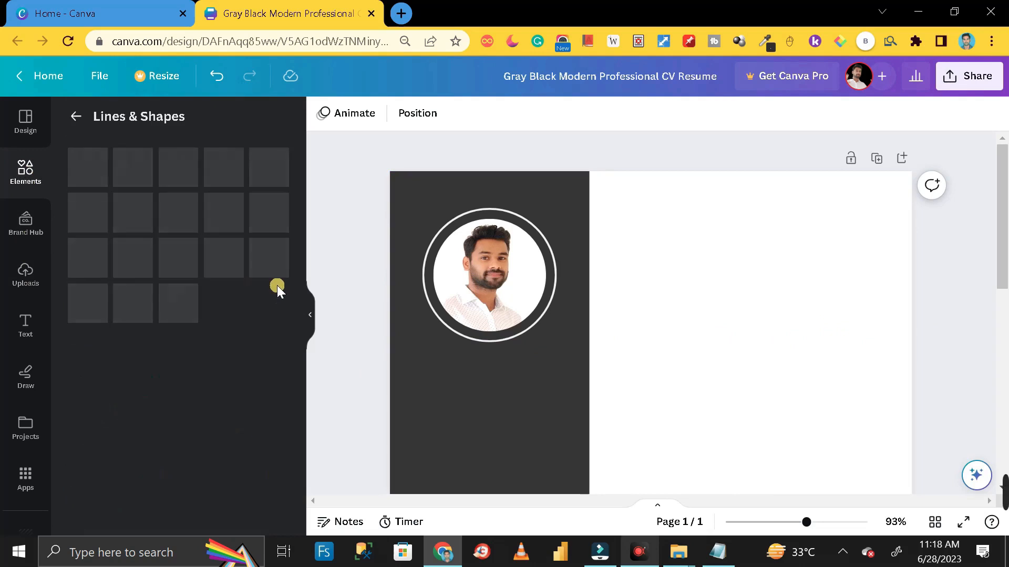
scroll(194, 339, down, 2)
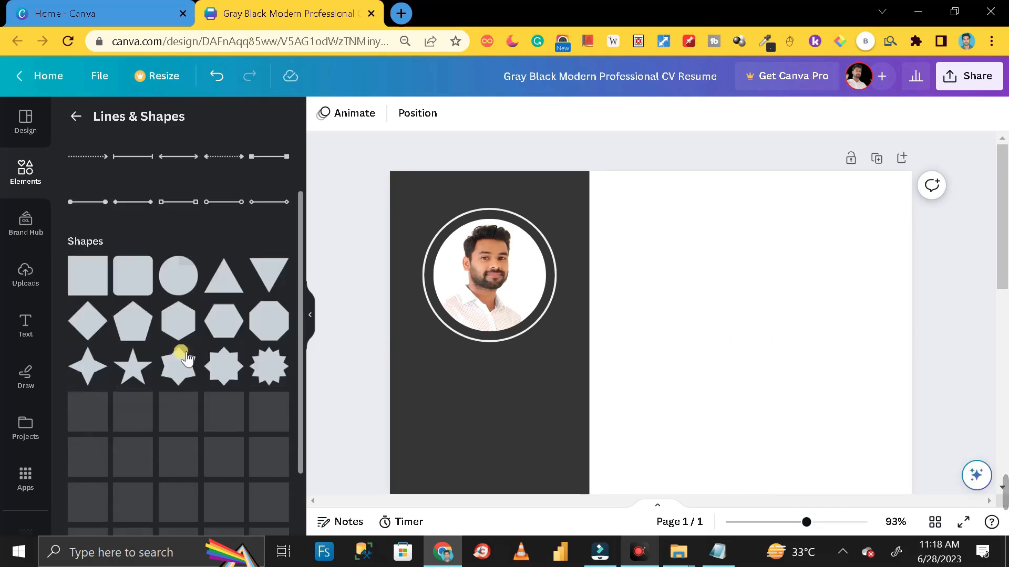
click(80, 285)
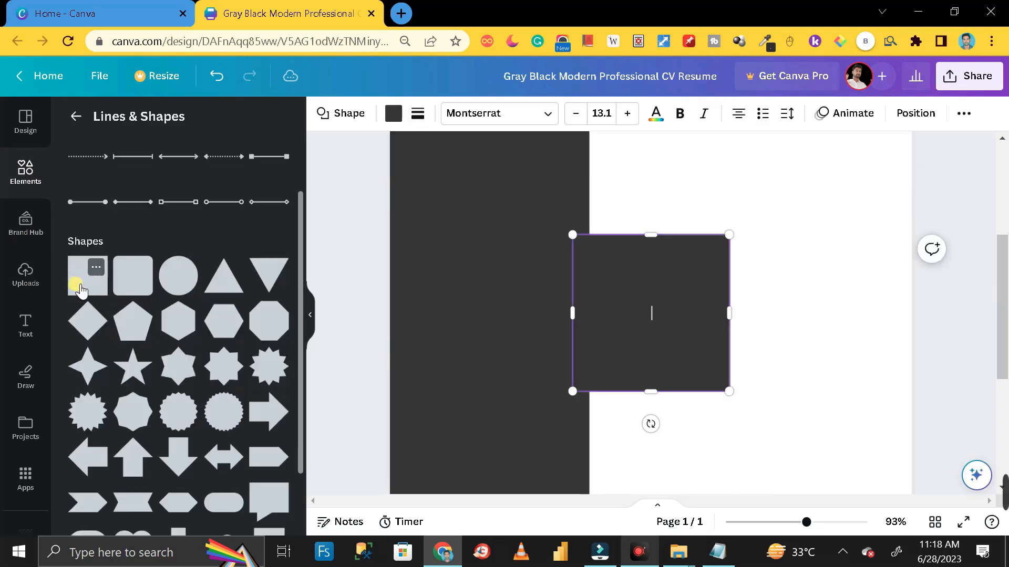
Reshape the square into a wide thin bar atop the white column and colour it light grey
scroll(667, 334, up, 4)
scroll(666, 339, down, 3)
drag(669, 336, 737, 196)
scroll(776, 308, up, 2)
double_click(703, 361)
scroll(765, 289, up, 2)
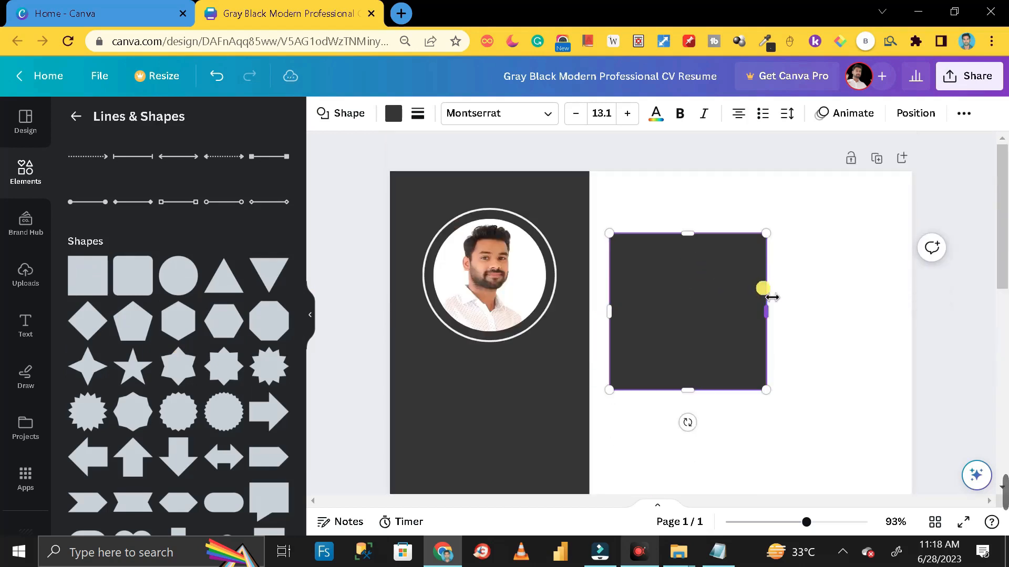
drag(708, 282, 689, 247)
drag(669, 354, 672, 239)
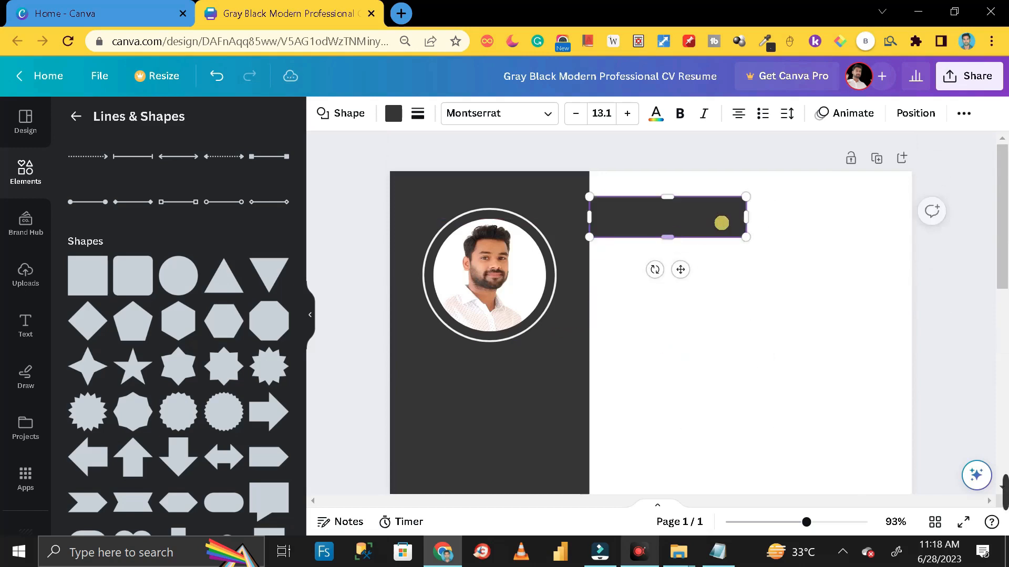
drag(746, 218, 911, 218)
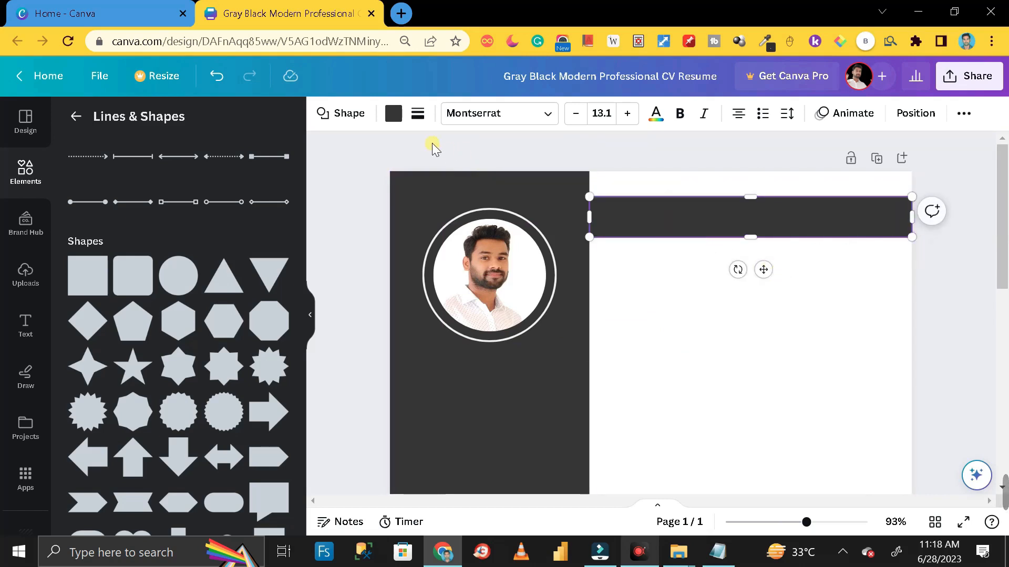
click(394, 114)
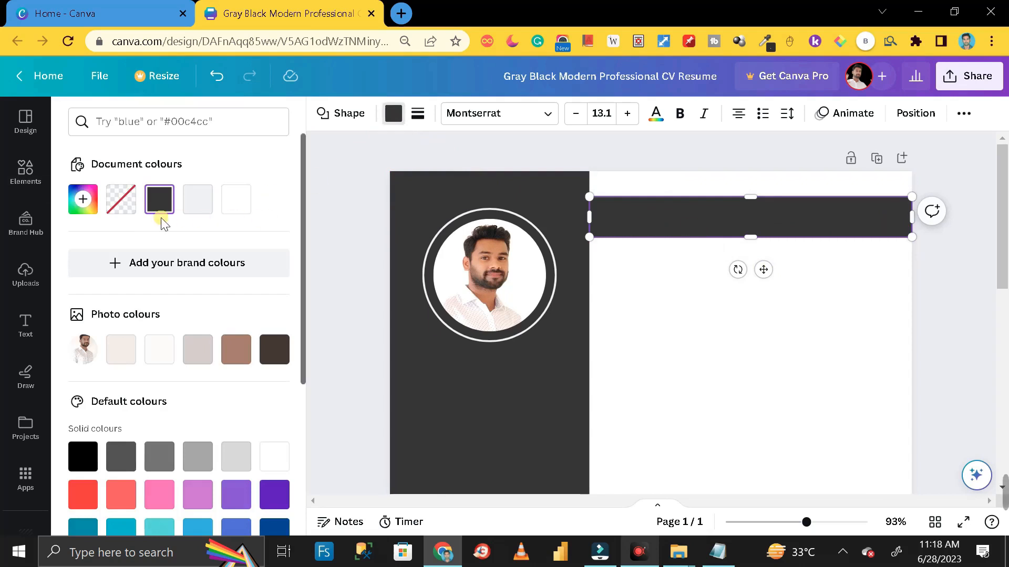
click(199, 204)
click(941, 263)
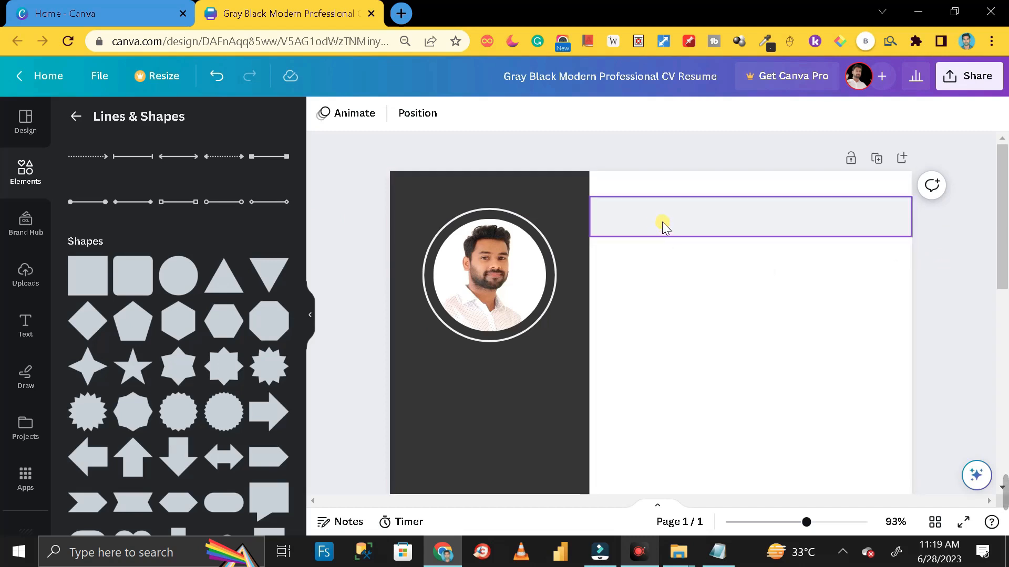
Add a heading 'I Can Help You To Understand Your Data Better', correcting the 'Understanfd' typo
click(27, 328)
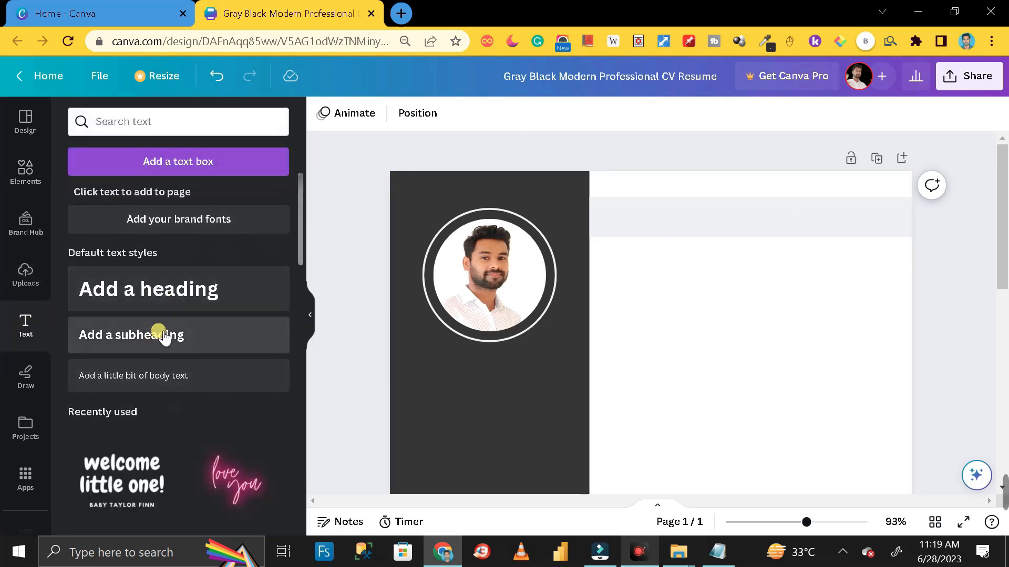
click(160, 292)
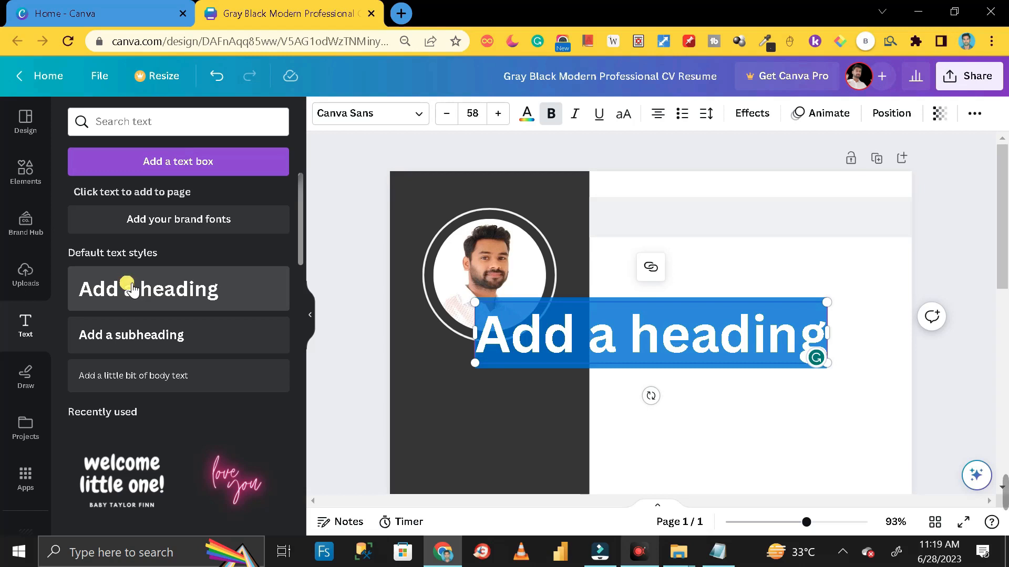
key(BackSpace)
text(I Can)
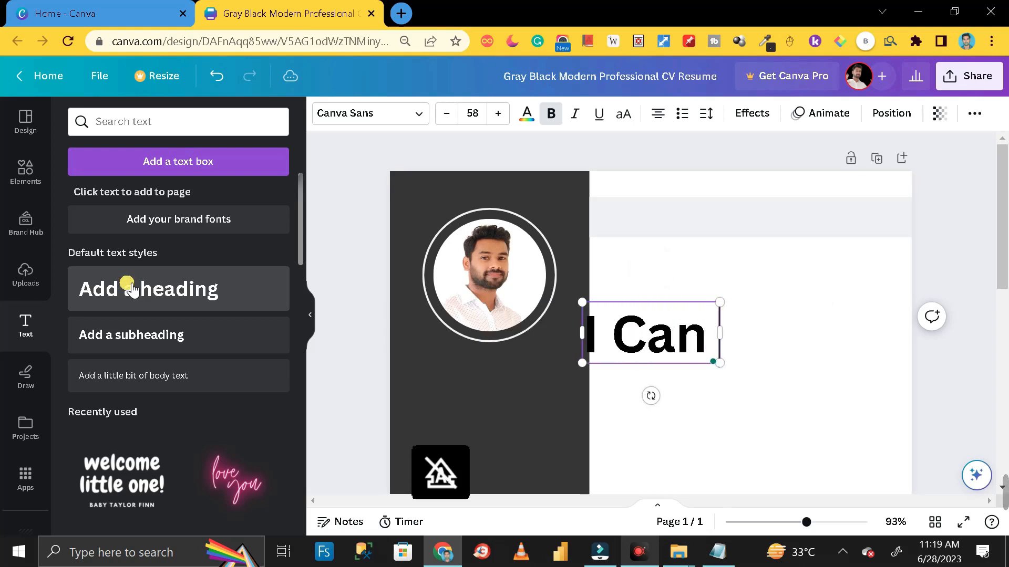
text( Help Y)
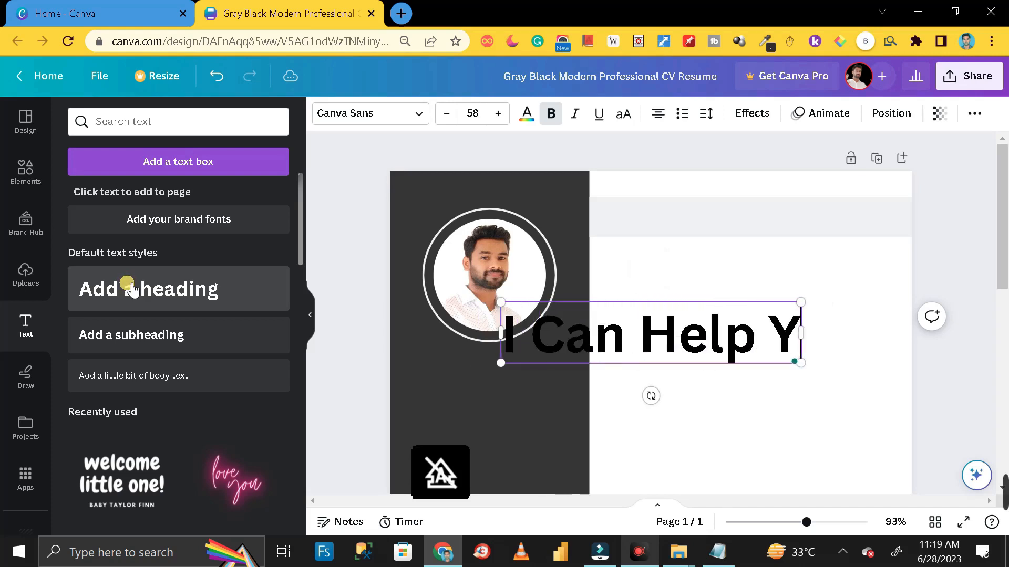
text(ou To Un)
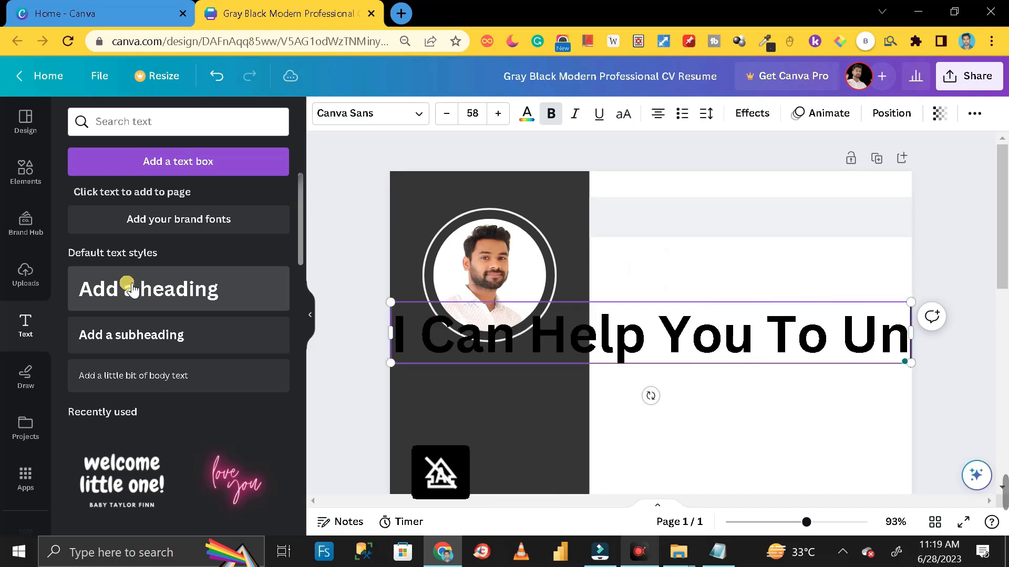
text(derstanfd )
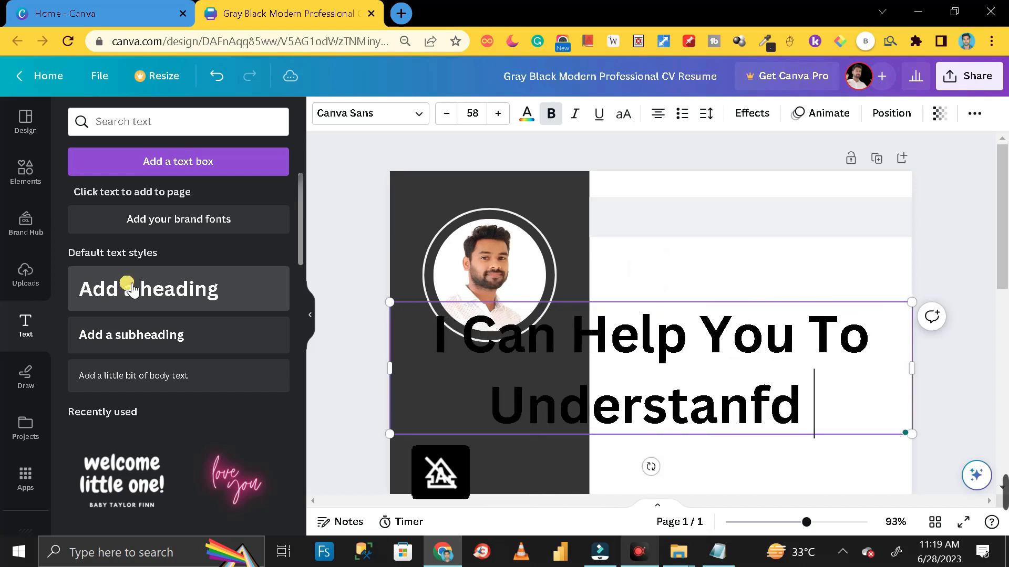
text(Your )
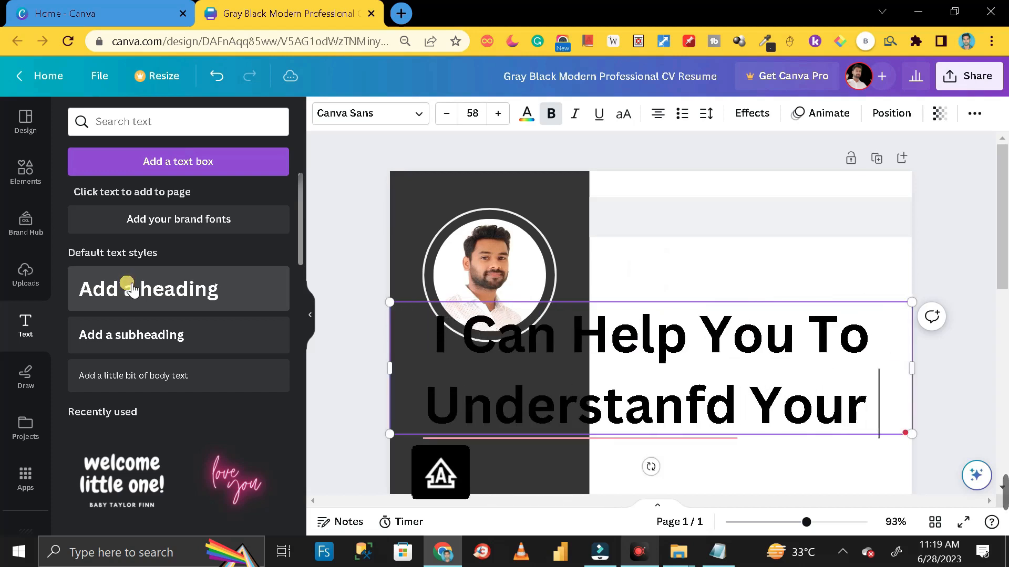
text(Data B)
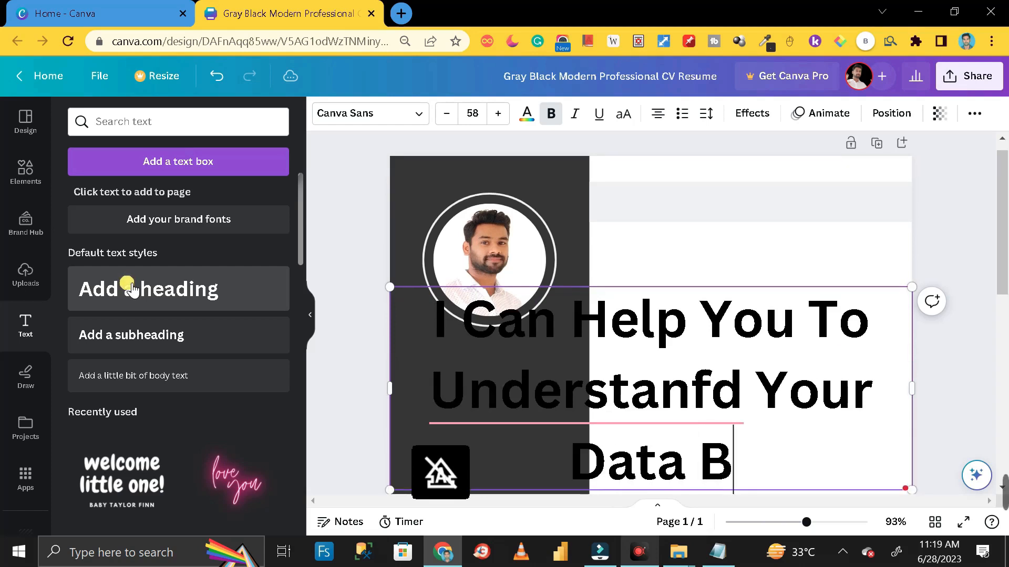
text(etter)
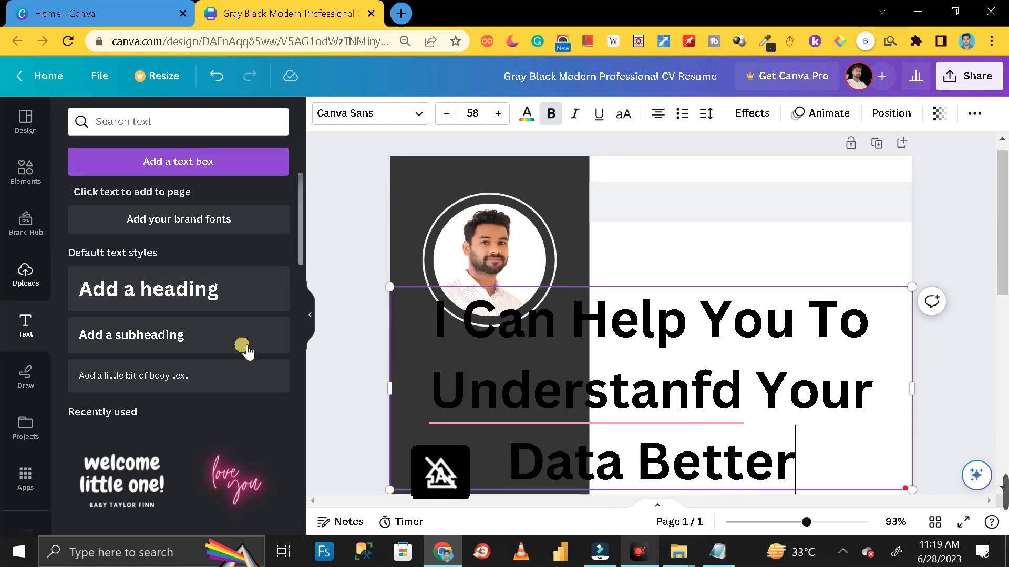
click(533, 394)
click(496, 263)
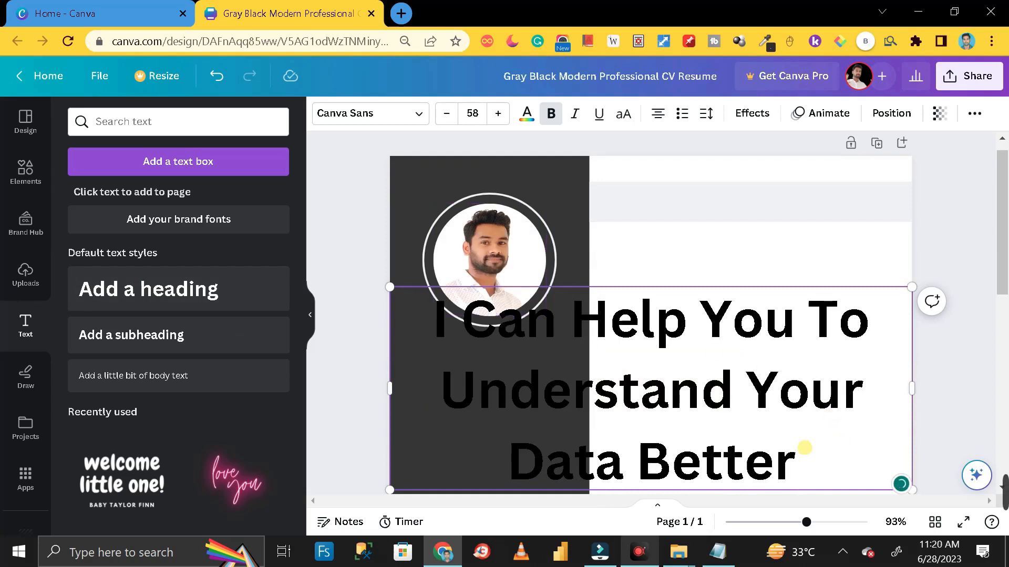
key(ctrl+a)
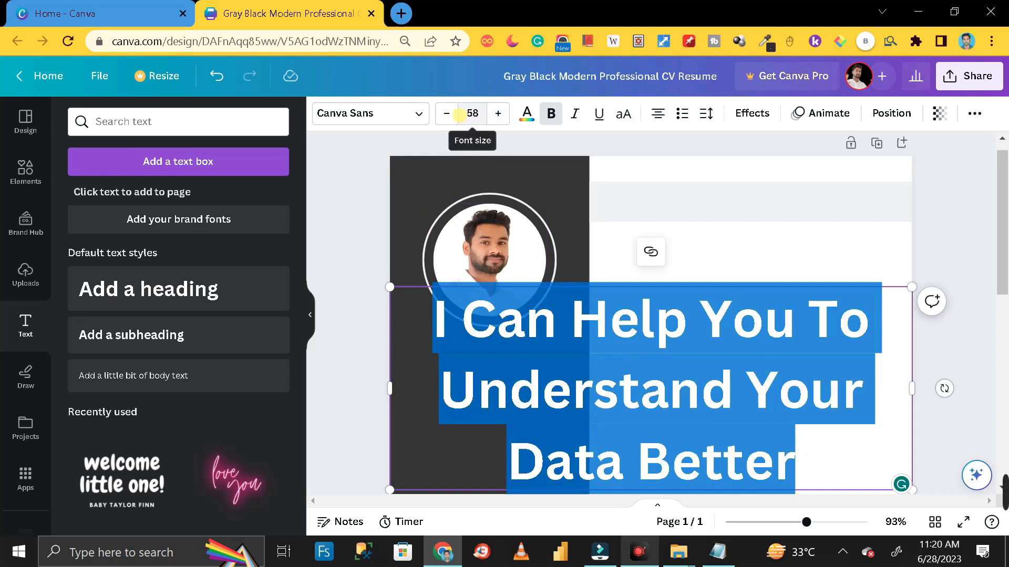
Shrink the headline to size 14.2 and move it onto the light-grey top bar
click(882, 399)
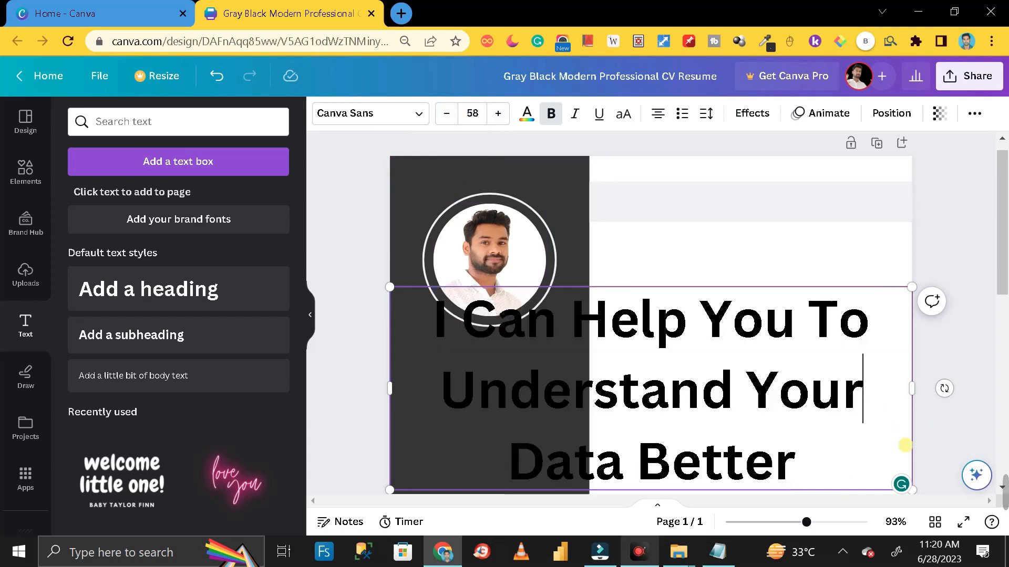
drag(913, 288, 829, 253)
click(727, 424)
drag(851, 296, 906, 220)
click(958, 286)
mouse_move(764, 205)
mouse_down()
mouse_move(754, 212)
mouse_move(761, 219)
mouse_move(775, 200)
mouse_move(783, 213)
mouse_move(756, 200)
mouse_move(762, 208)
mouse_up()
click(815, 226)
Adjust the light-grey header bar's height so it fits around the headline
click(786, 216)
click(940, 251)
click(959, 247)
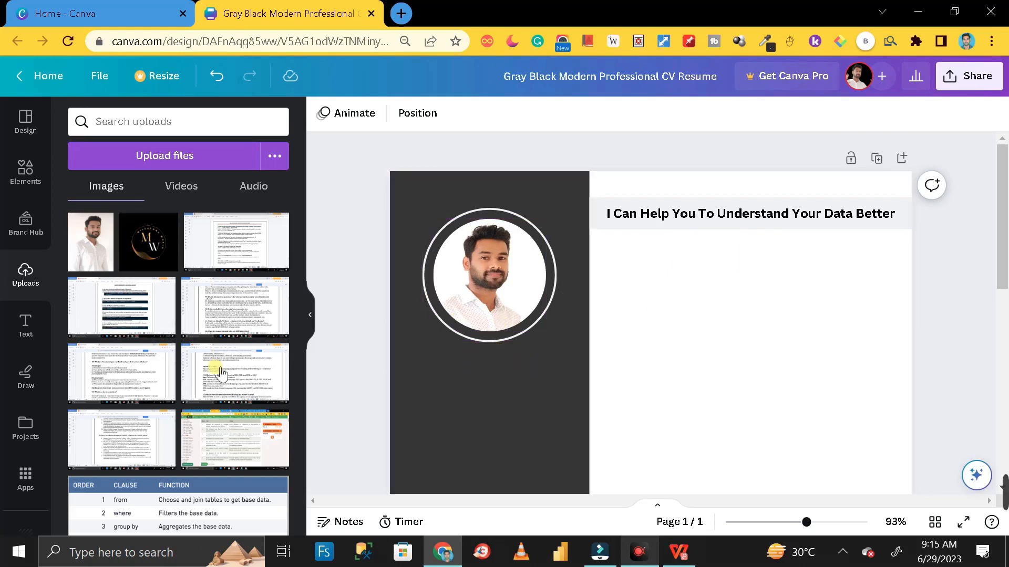
click(27, 329)
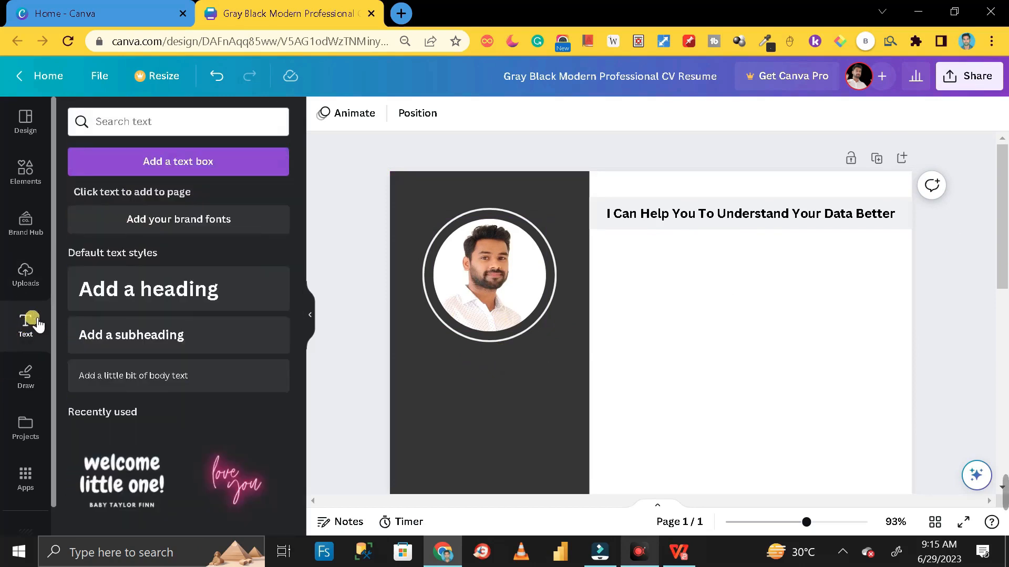
Add a new heading containing the person's full name
click(234, 295)
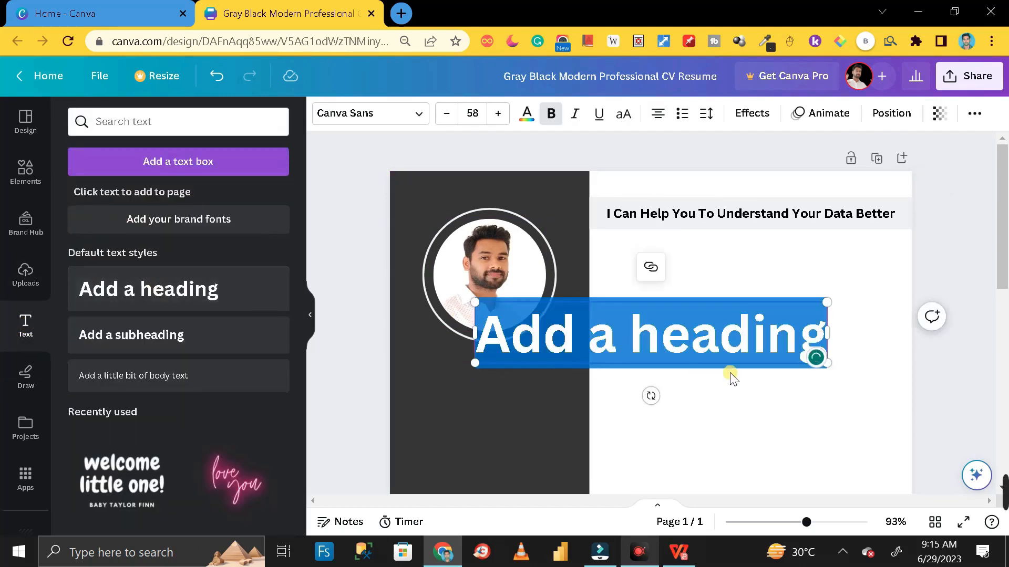
text(dEE)
key(BackSpace)
key(BackSpace)
key(BackSpace)
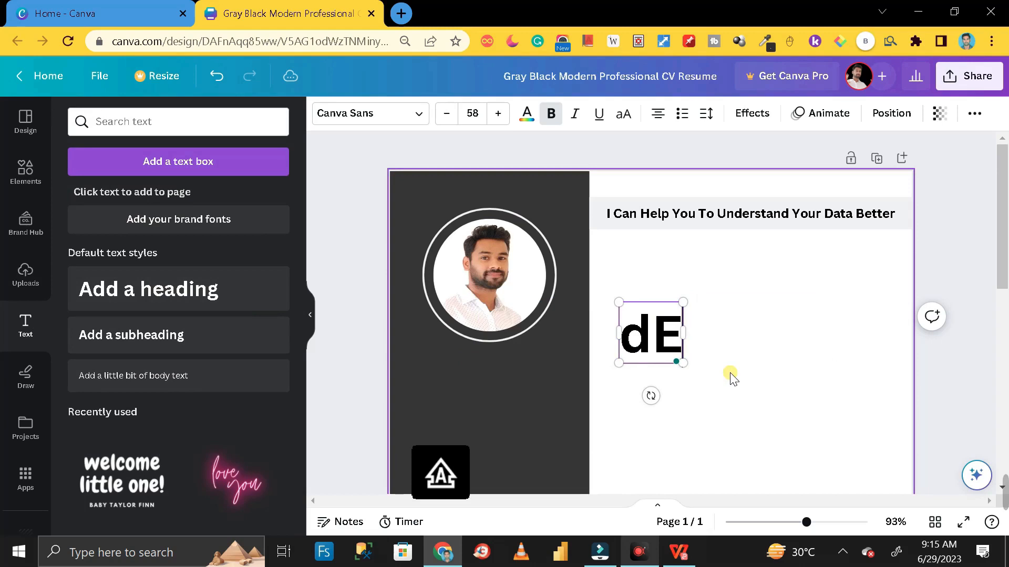
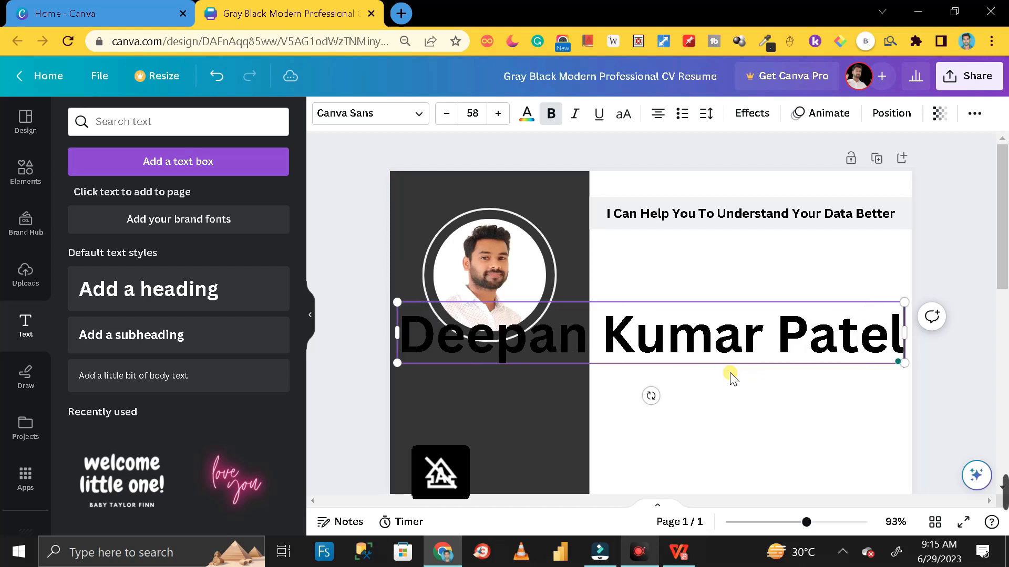
click(973, 265)
Shrink the name heading to size 18.8 and centre it beneath the round photo
click(855, 314)
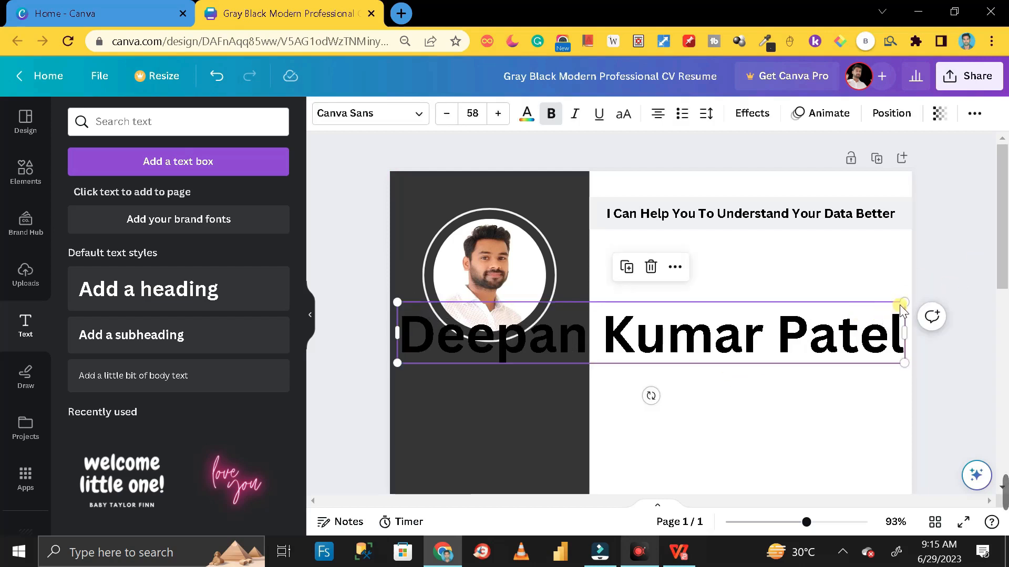
drag(902, 304, 562, 363)
mouse_move(462, 362)
mouse_down()
mouse_move(473, 368)
mouse_move(464, 359)
mouse_up()
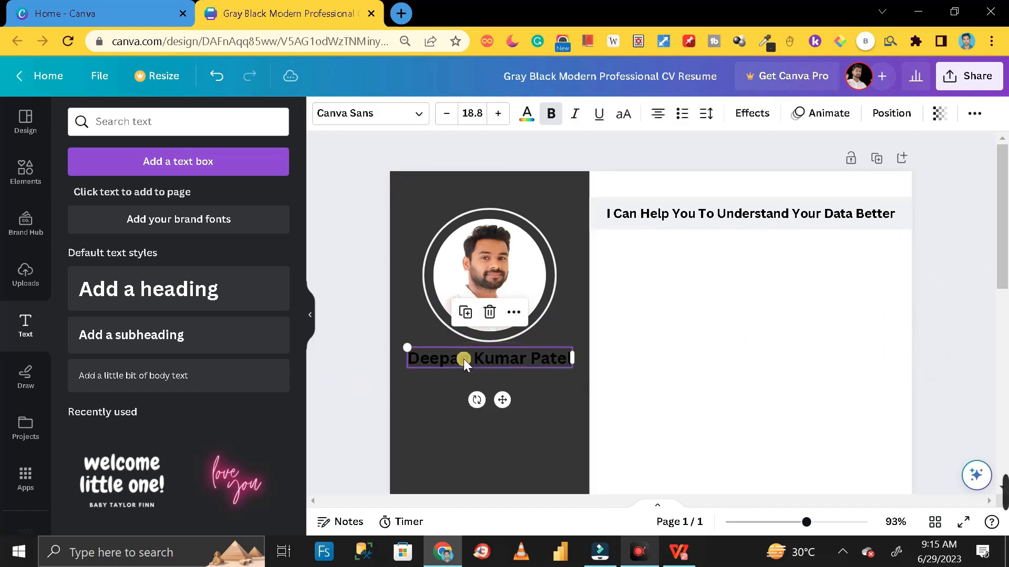
key(Escape)
Make the name text white
click(482, 358)
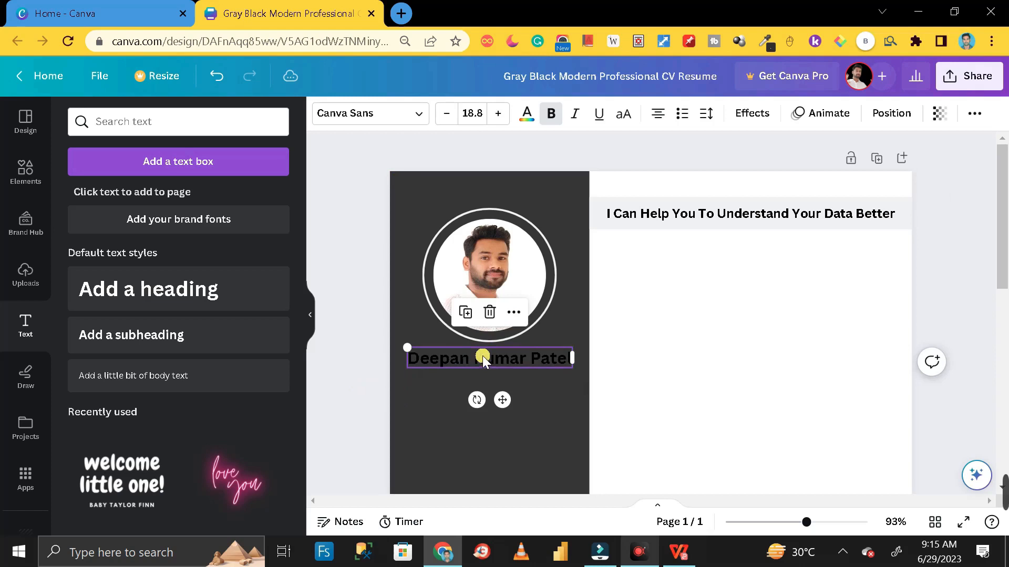
key(ctrl+a)
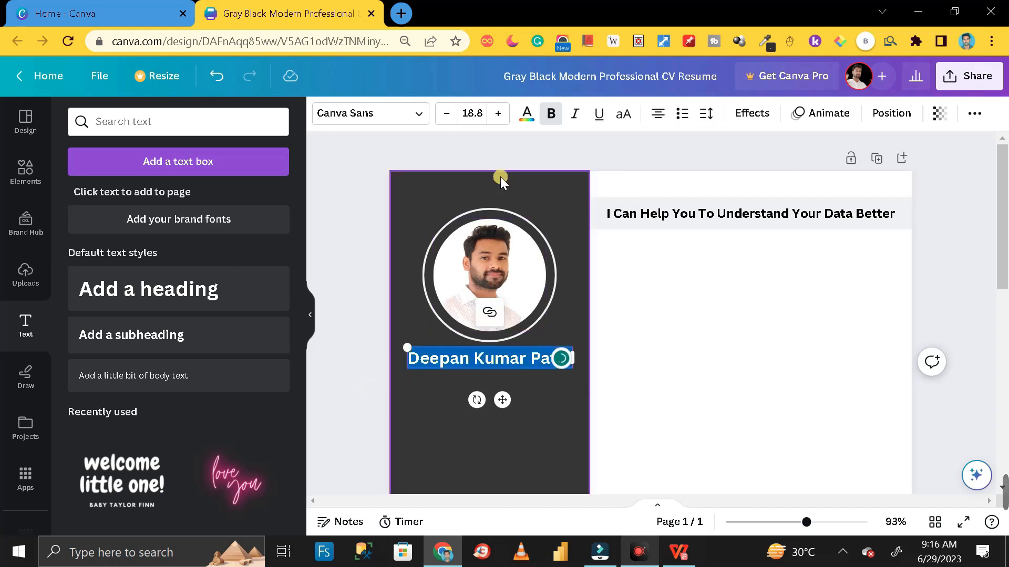
click(526, 113)
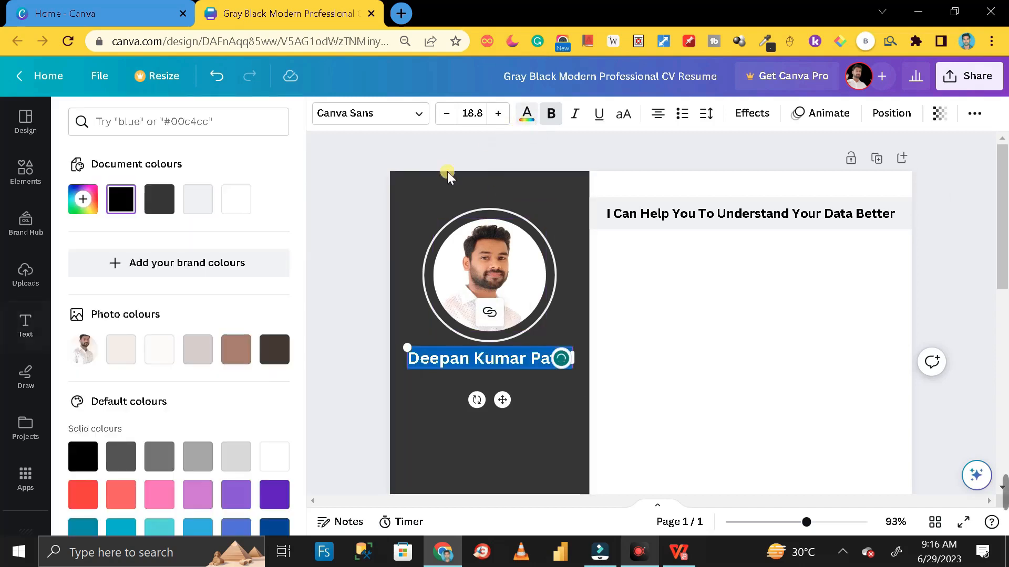
click(236, 202)
click(355, 285)
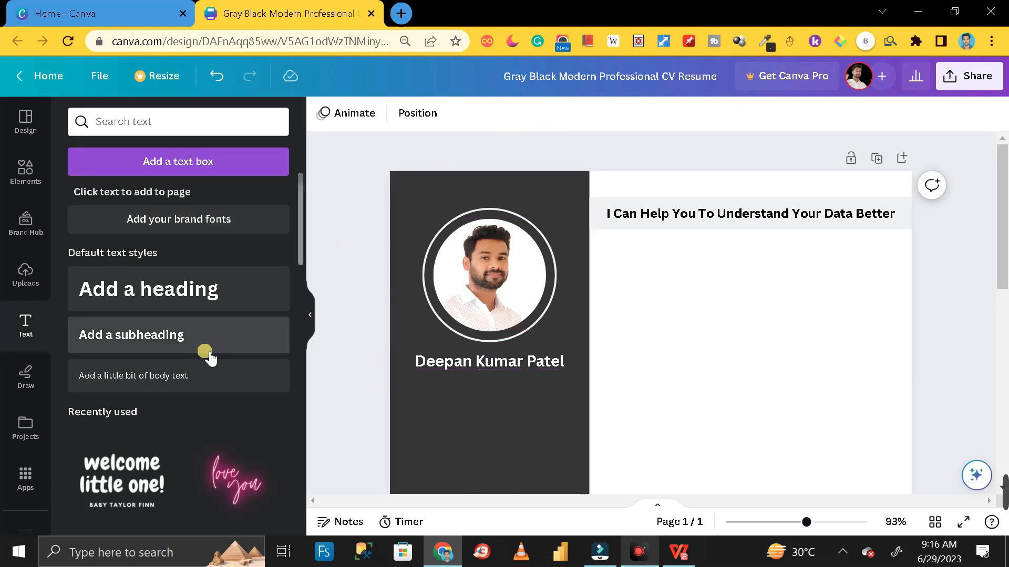
Add a subheading reading '(Microsoft Certified - DA-100)'
click(185, 335)
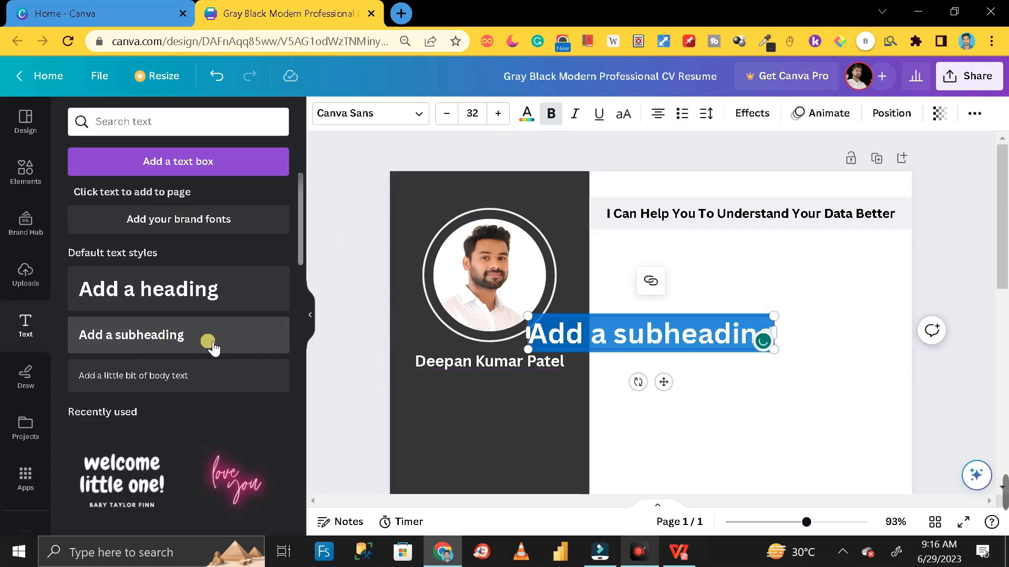
text(())
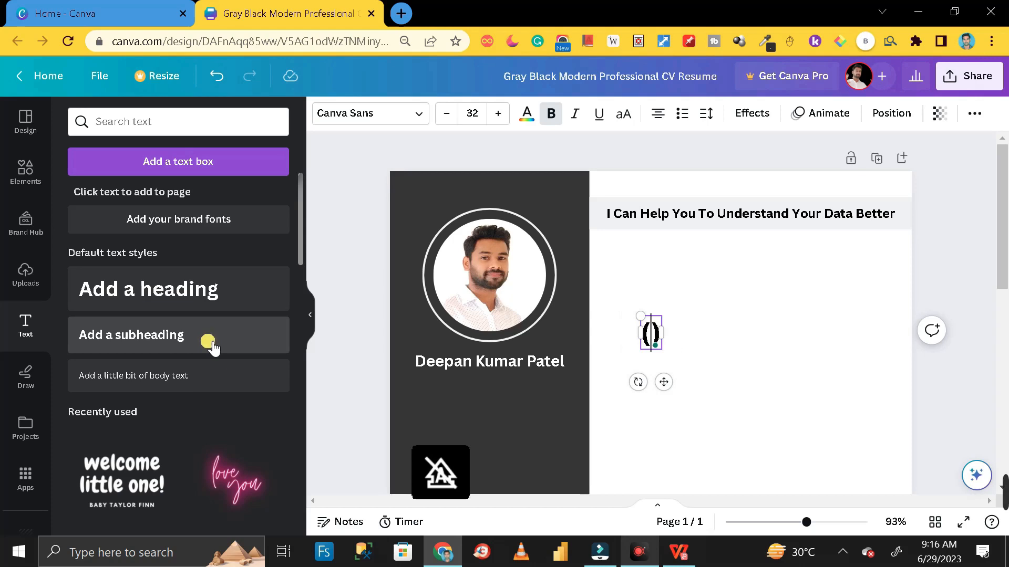
text(Microsoft C)
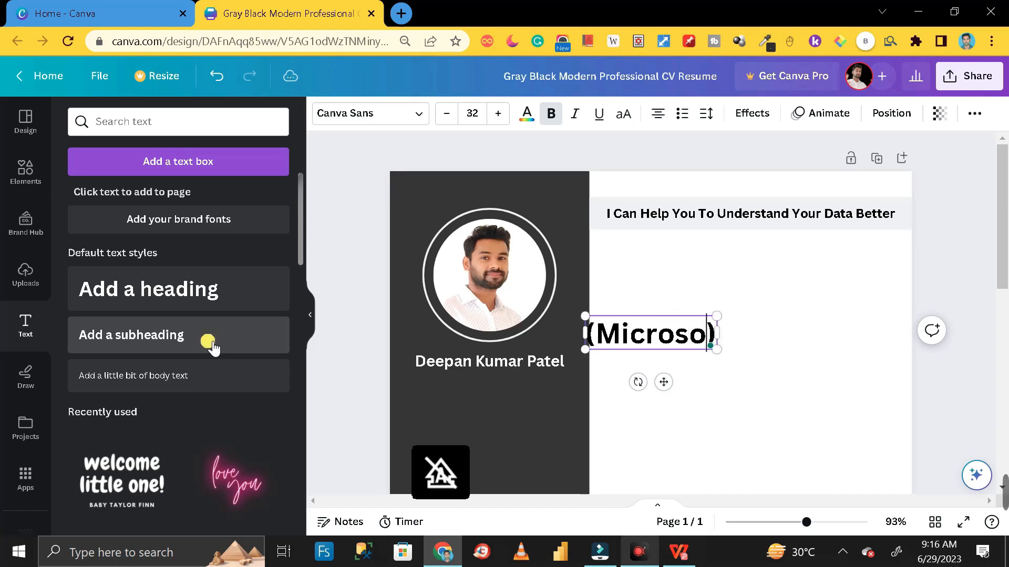
text(ertified)
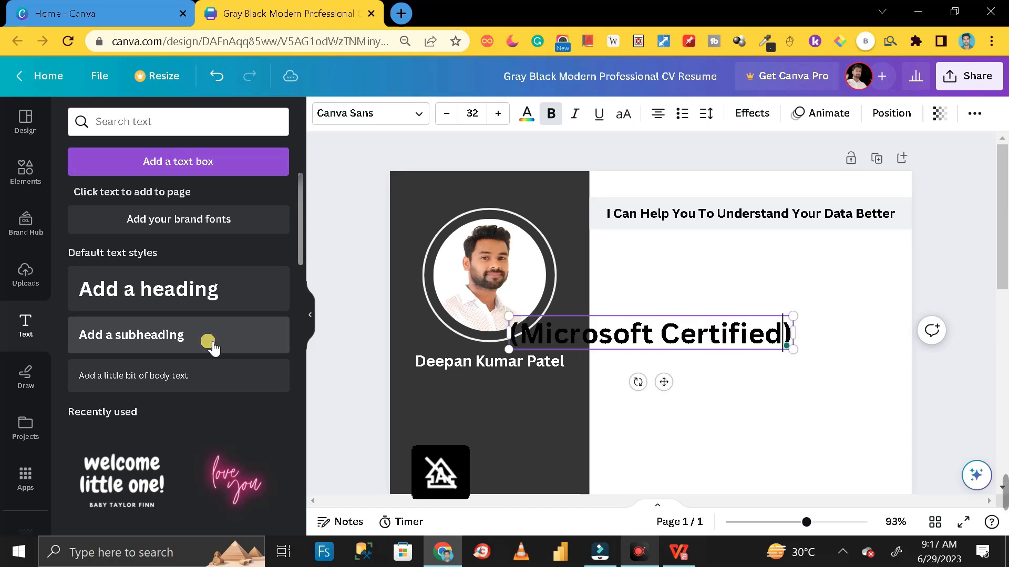
text( ())
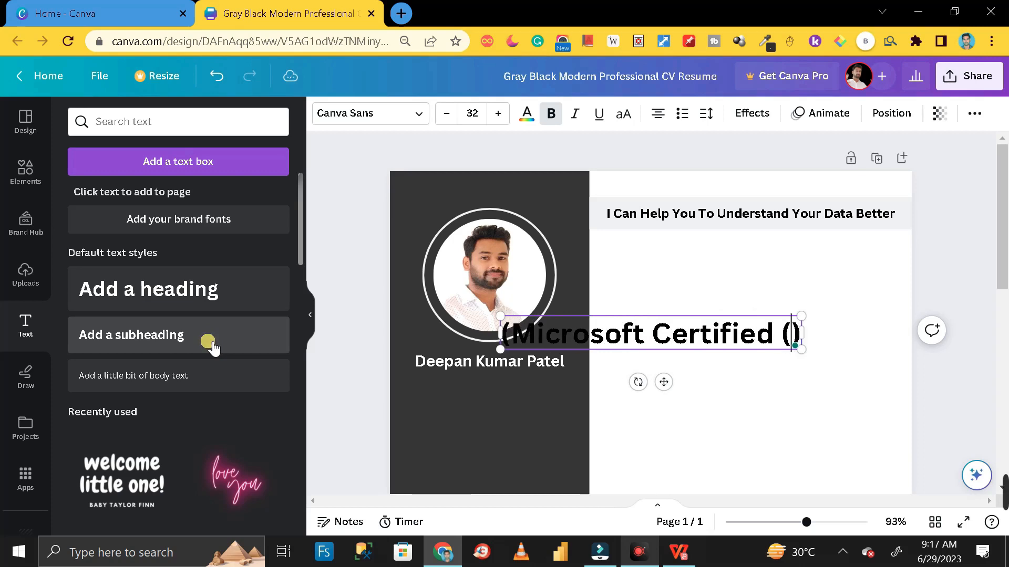
text(da-100)
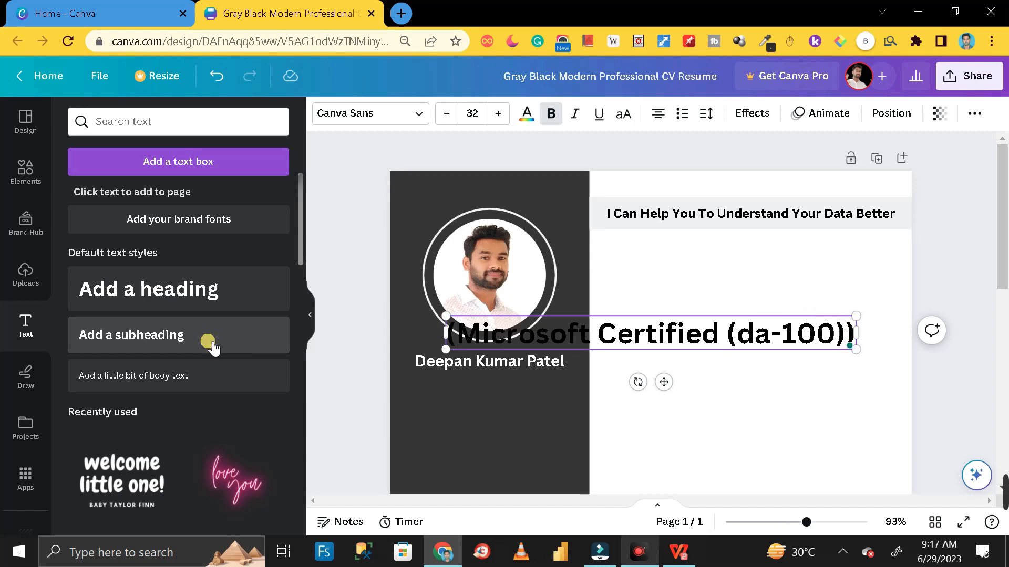
key(BackSpace)
key(BackSpace)
key(BackSpace)
key(BackSpace)
key(BackSpace)
key(BackSpace)
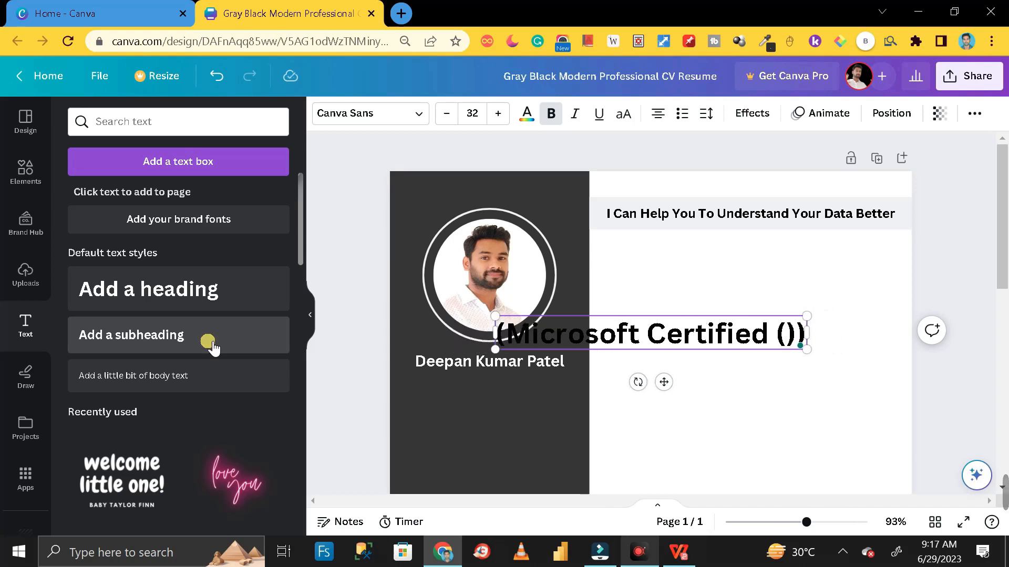
text(DA-100)
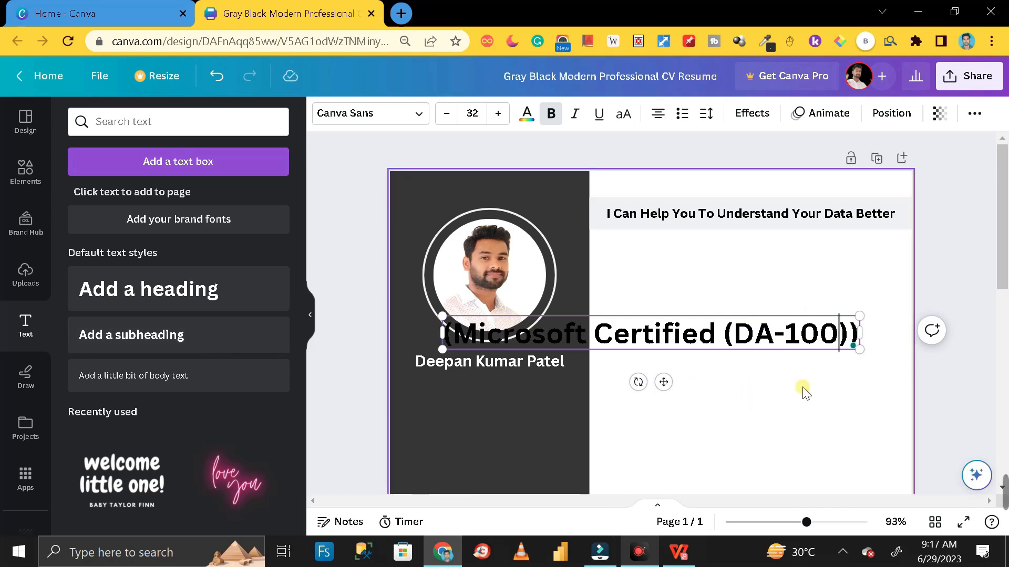
Shrink the certification line, move it under the name, and colour it white
drag(861, 317, 693, 378)
drag(637, 340, 550, 383)
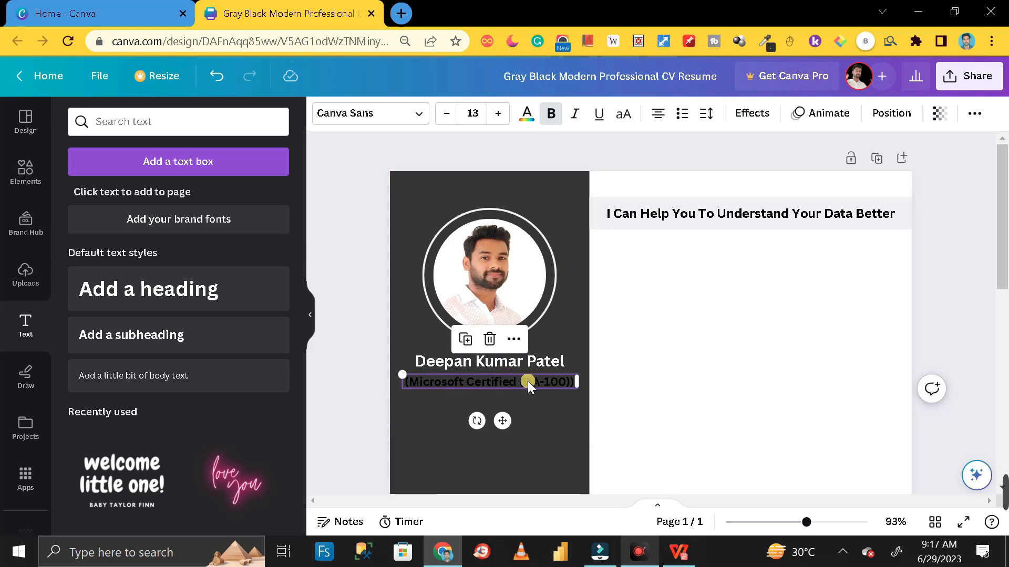
triple_click(527, 386)
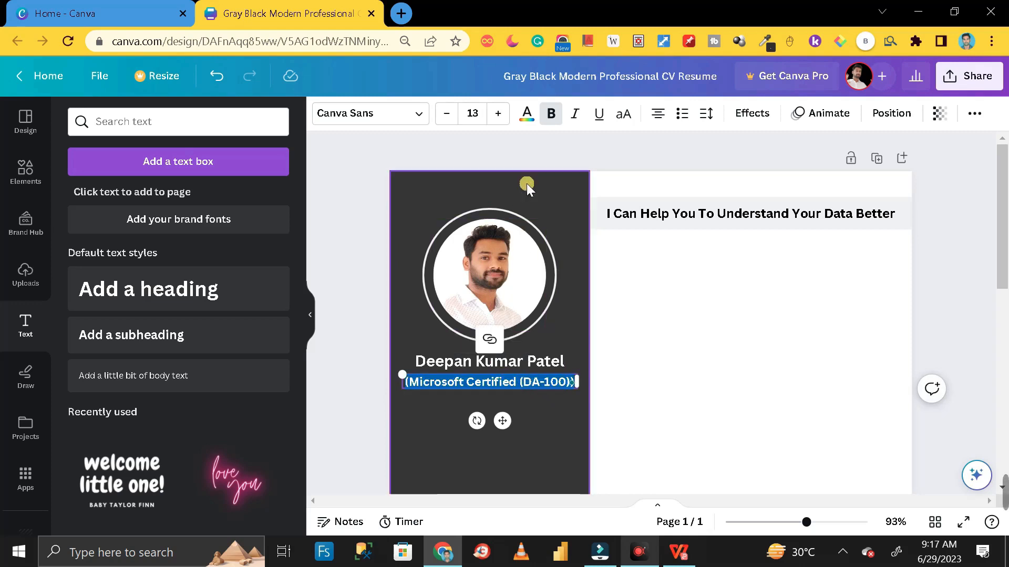
click(527, 114)
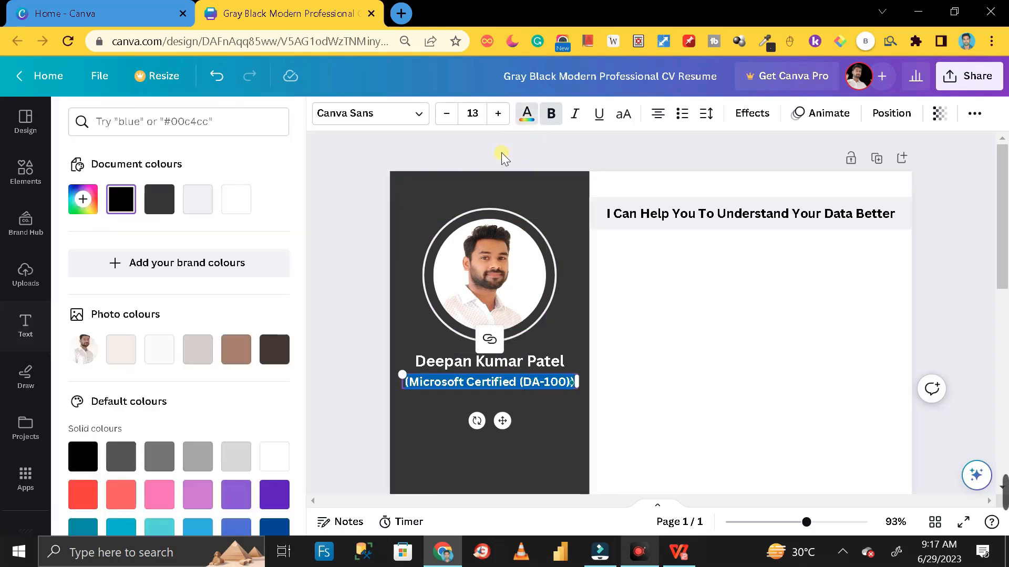
click(235, 199)
click(373, 289)
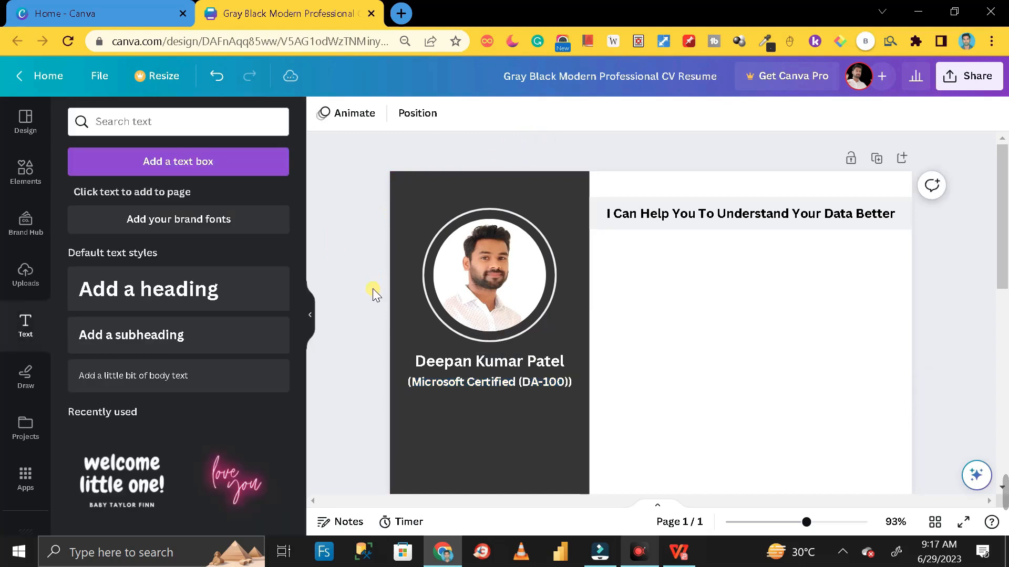
Fix the certification text's parentheses and hyphen before DA-100
click(522, 381)
click(522, 382)
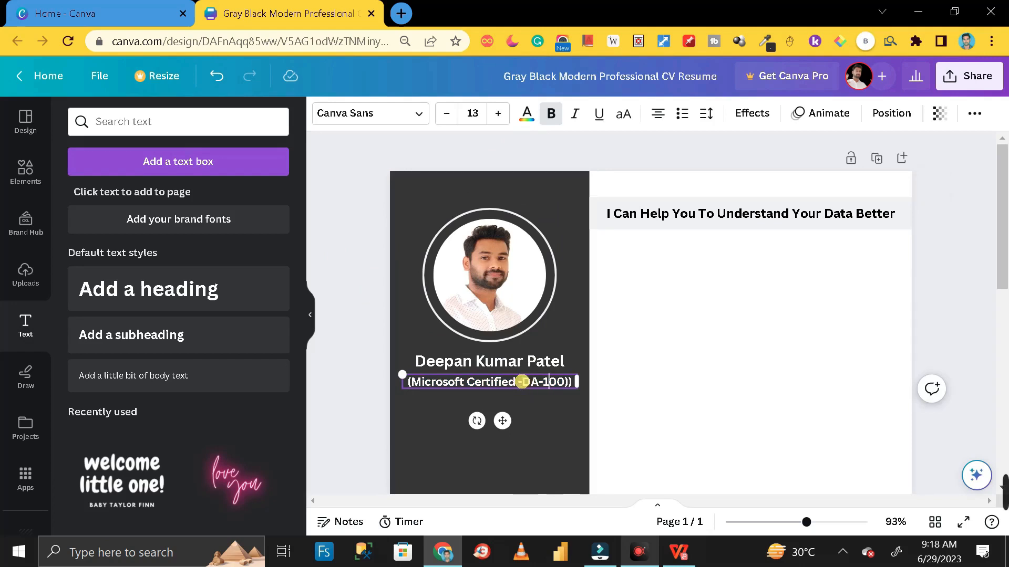
key(BackSpace)
click(523, 382)
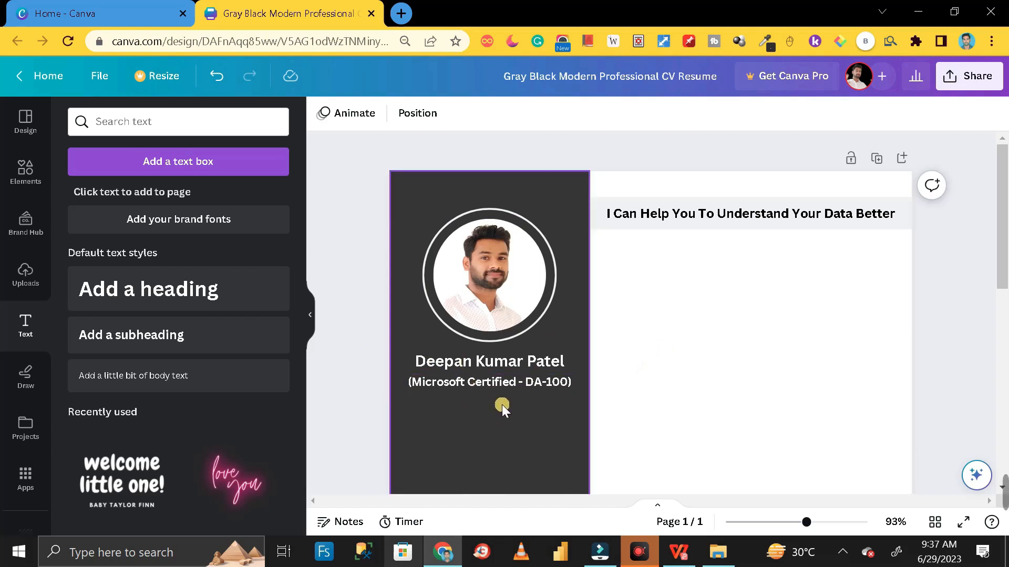
Add a capitalised subheading reading '. CONTACT DETAIL'
scroll(502, 411, down, 2)
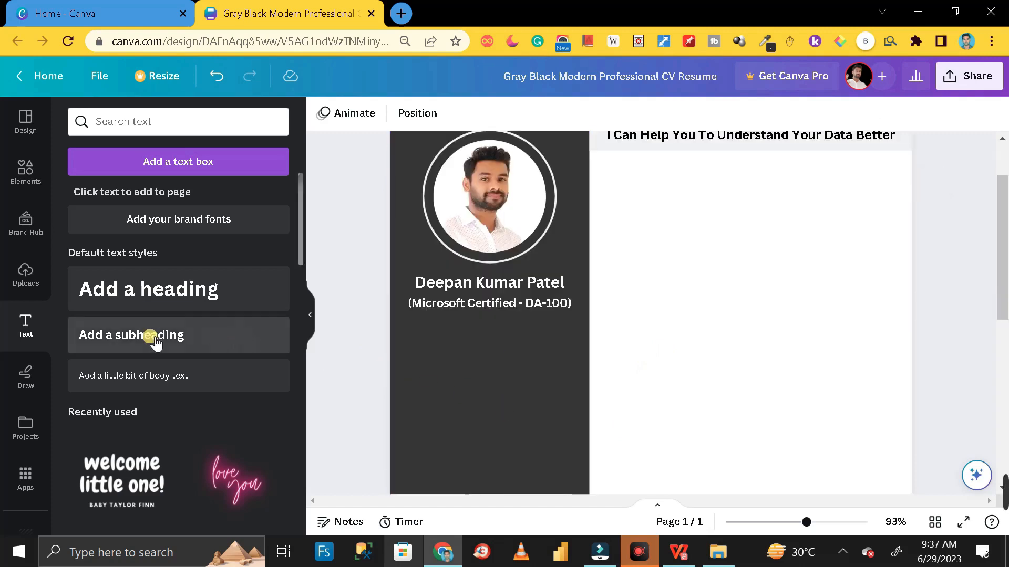
click(127, 336)
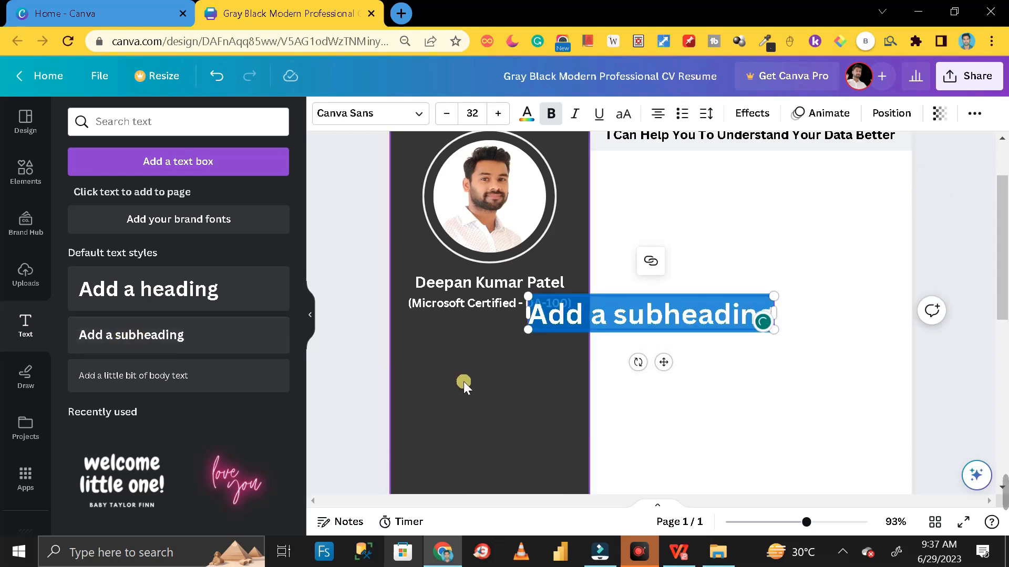
key(Caps_Lock)
text(CONTA)
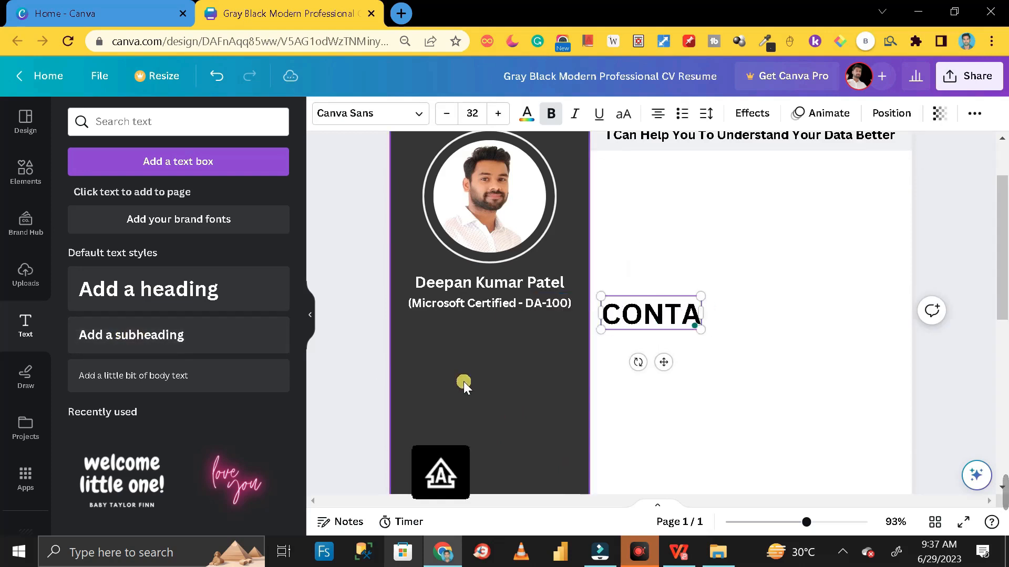
text(CT DETAIL)
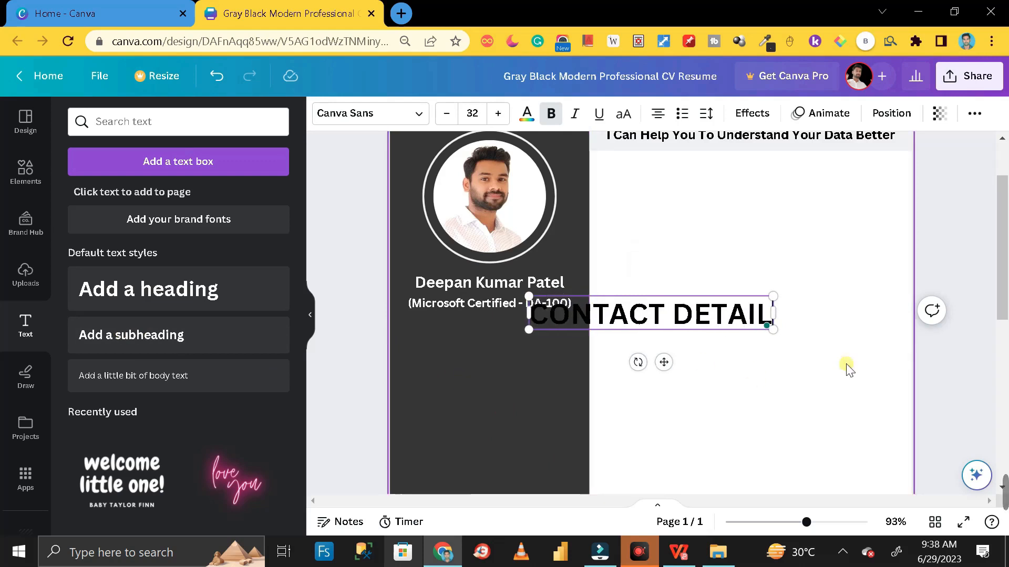
key(Home)
text(.)
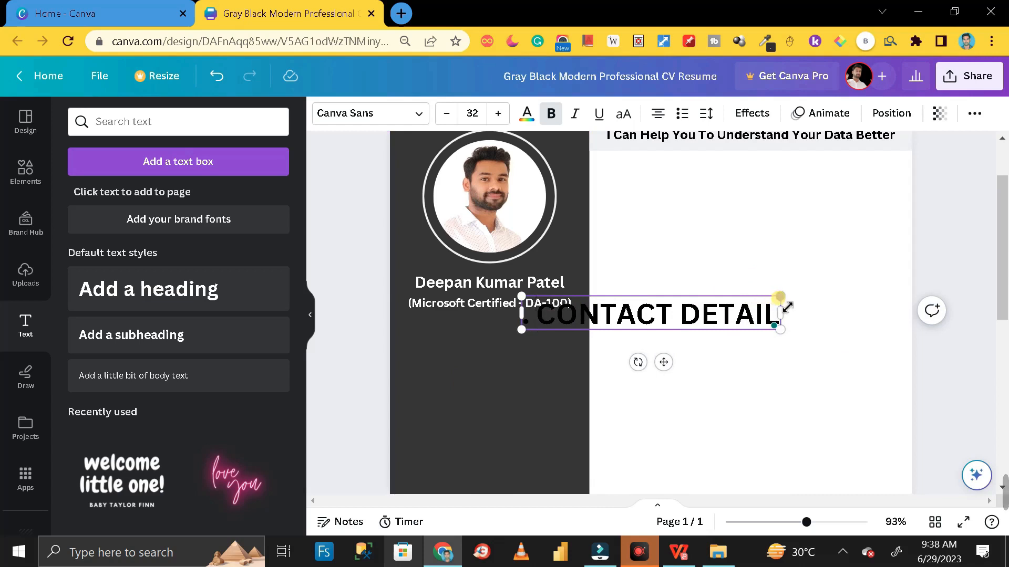
Shrink the CONTACT DETAIL heading below the certification line and give it a light photo colour
drag(779, 298, 495, 342)
click(450, 336)
click(449, 336)
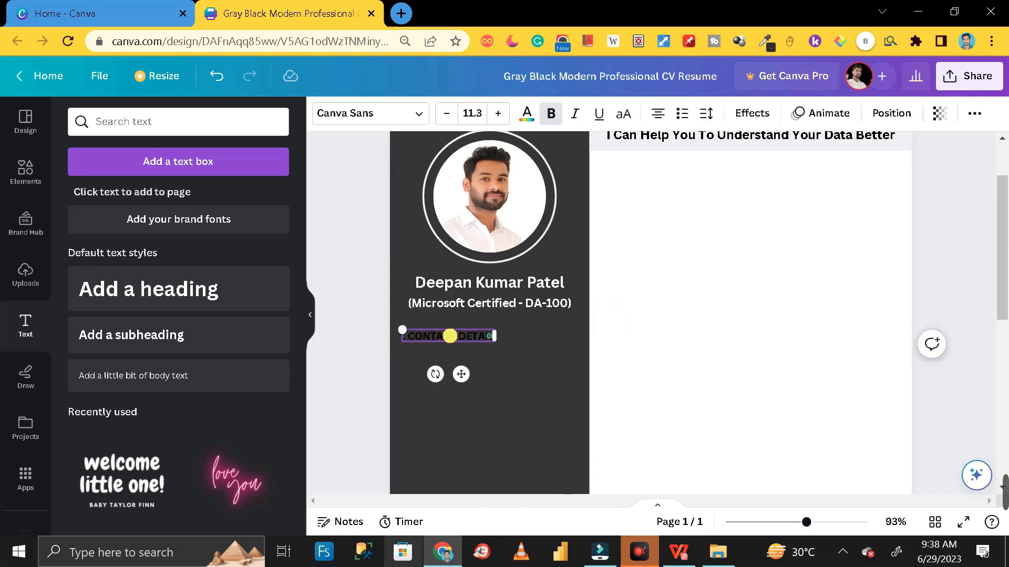
triple_click(450, 336)
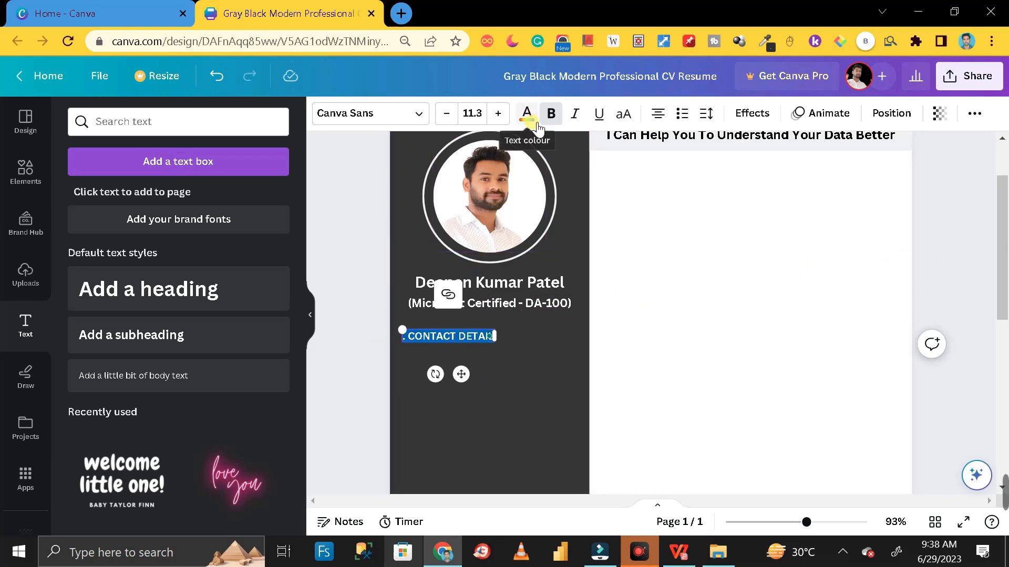
click(136, 356)
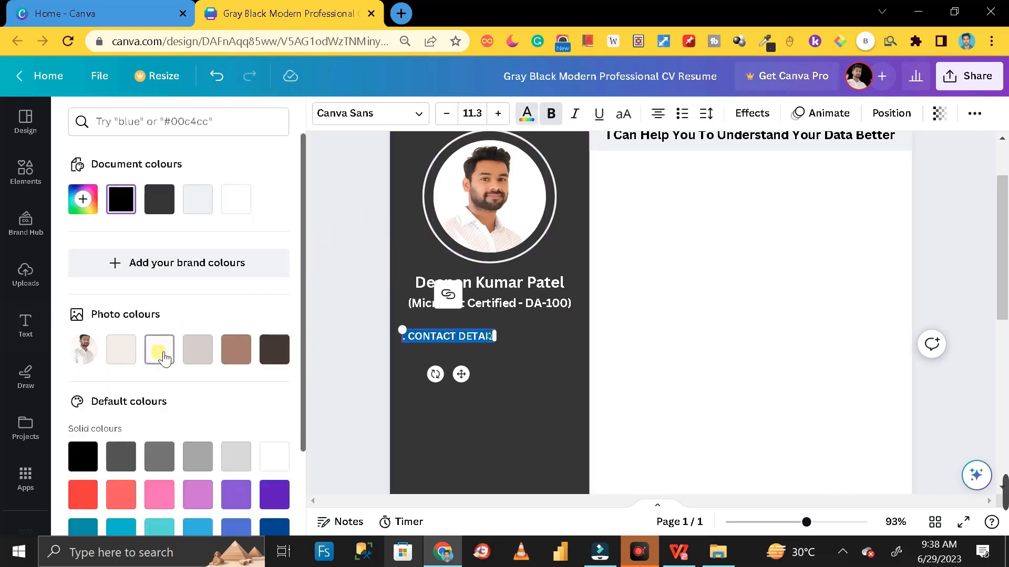
click(349, 295)
scroll(344, 301, down, 2)
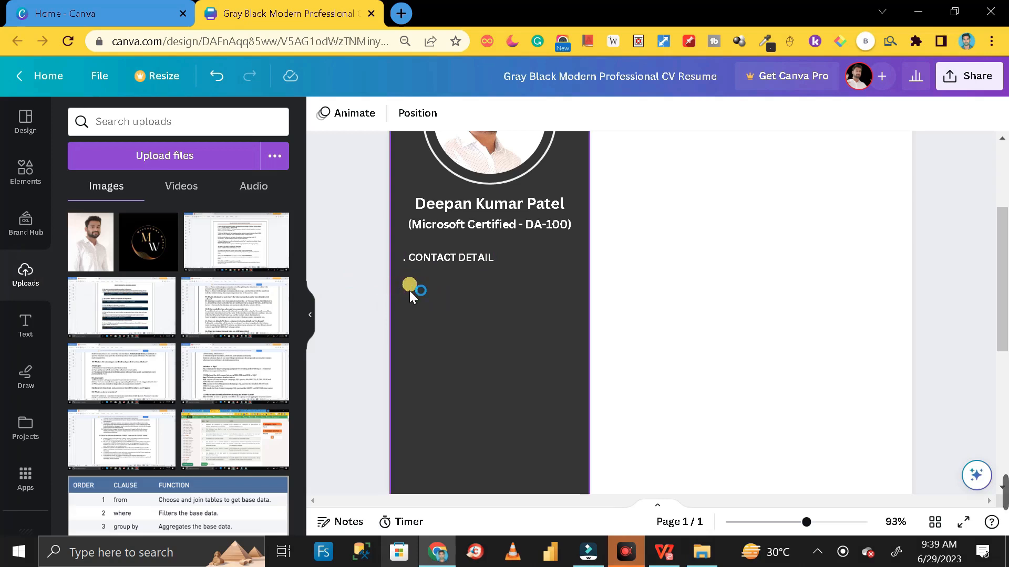
Search Elements for 'LOCATION' and add the location pin graphic to the page
click(26, 173)
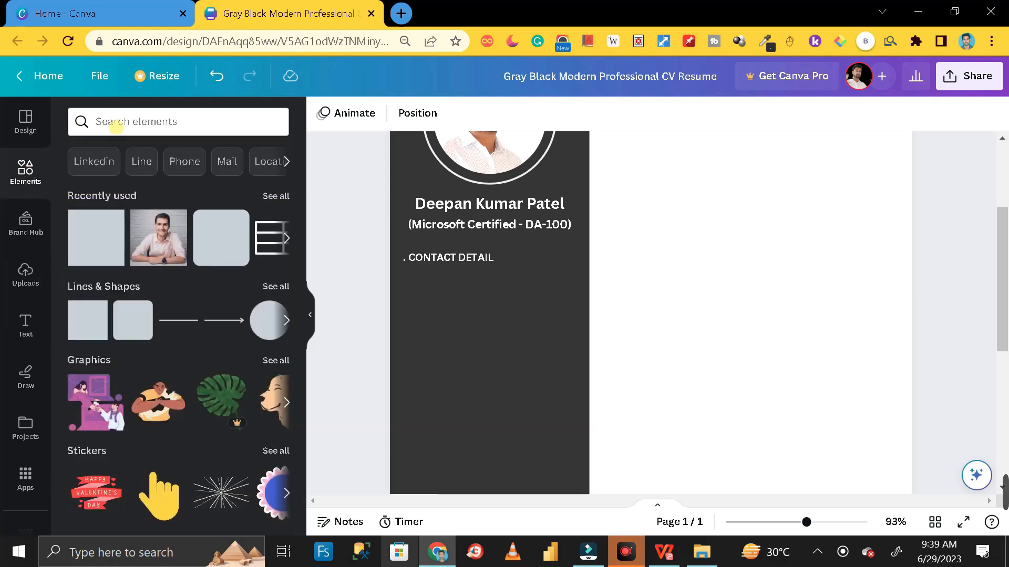
click(149, 120)
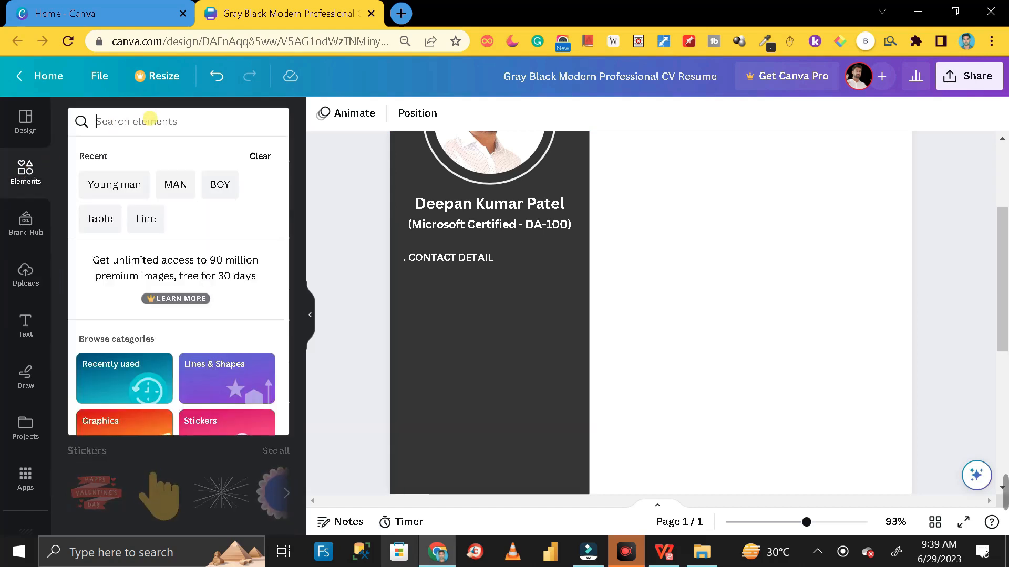
text(LOCATION)
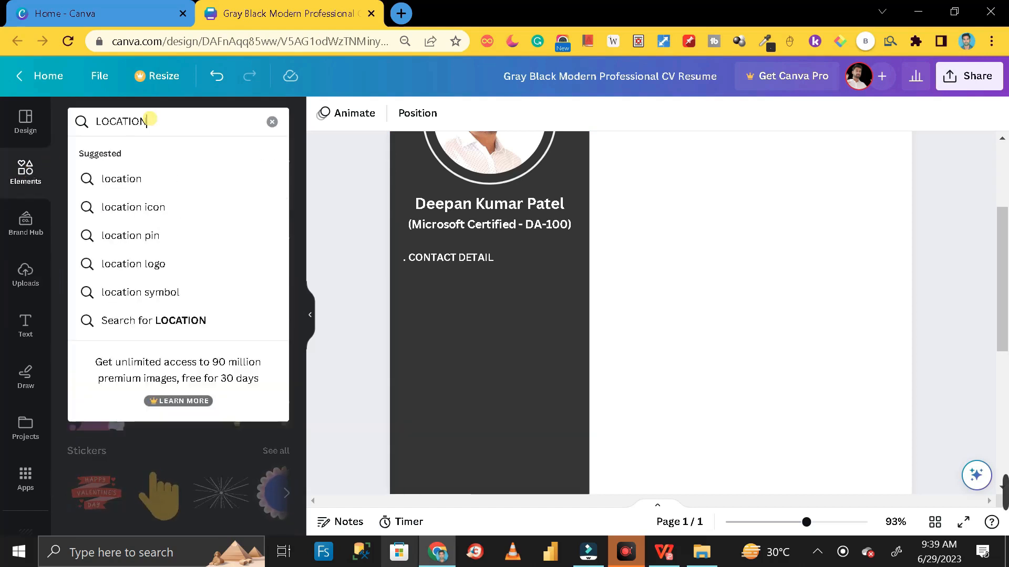
key(Return)
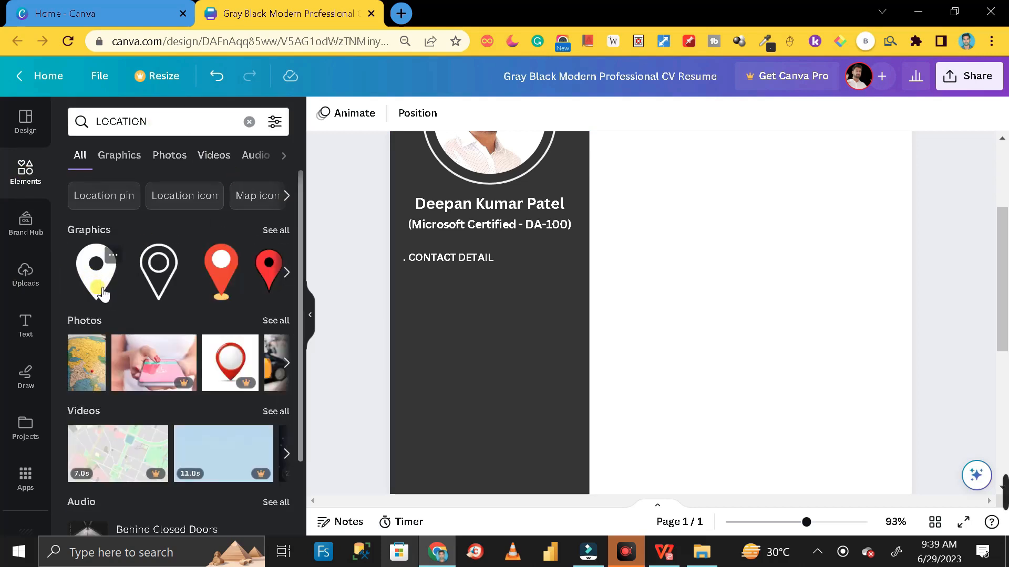
click(103, 294)
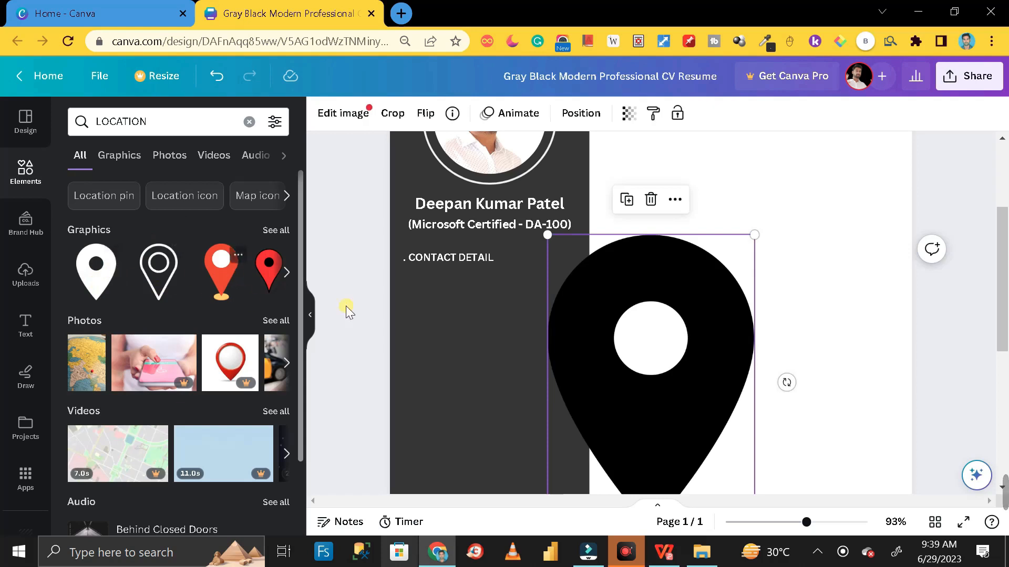
scroll(733, 368, up, 2)
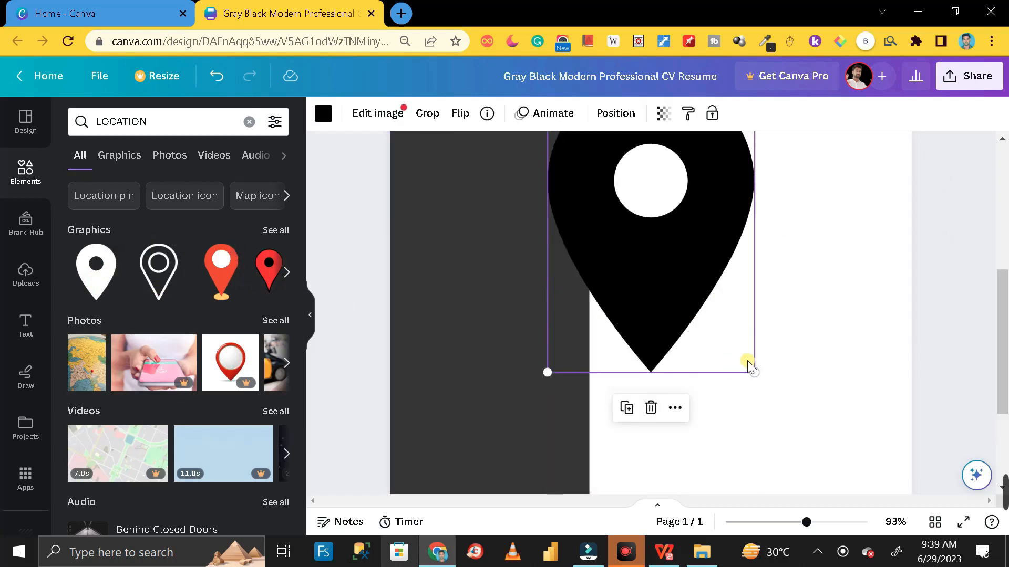
drag(759, 377, 660, 204)
scroll(680, 243, up, 4)
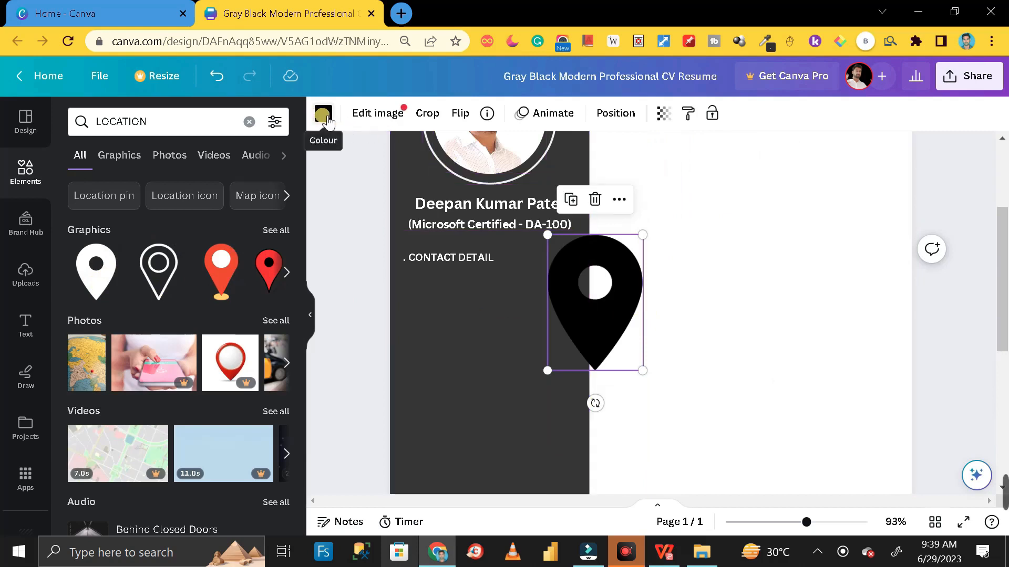
Recolour the pin white and shrink it to a small icon below CONTACT DETAIL
click(323, 116)
click(279, 207)
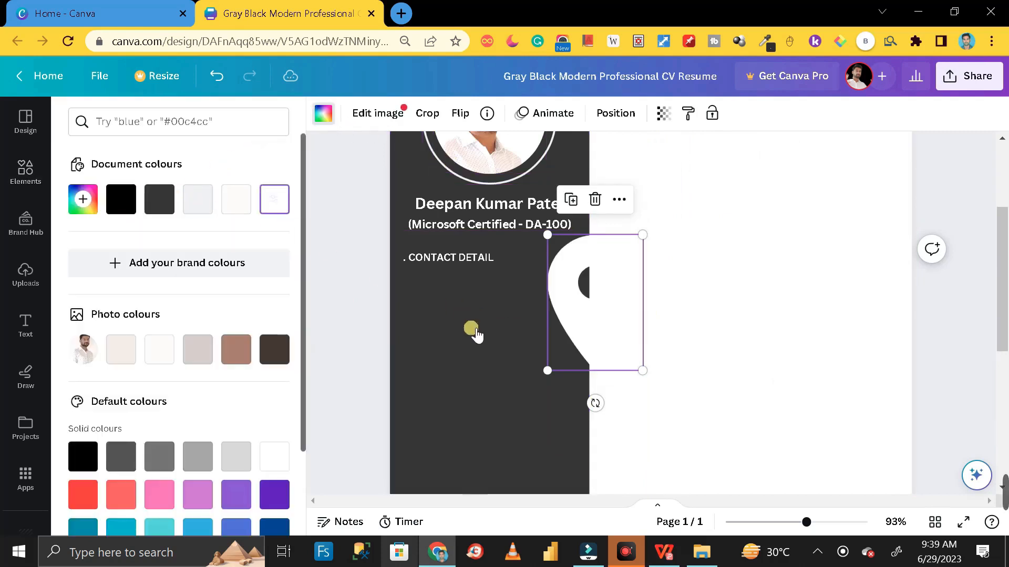
drag(610, 311, 506, 354)
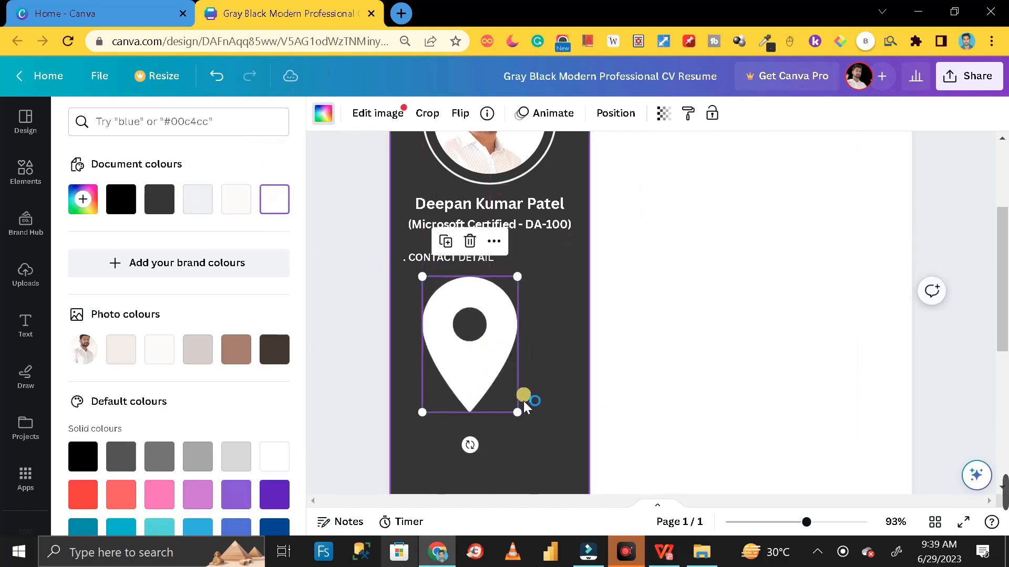
drag(513, 406, 426, 290)
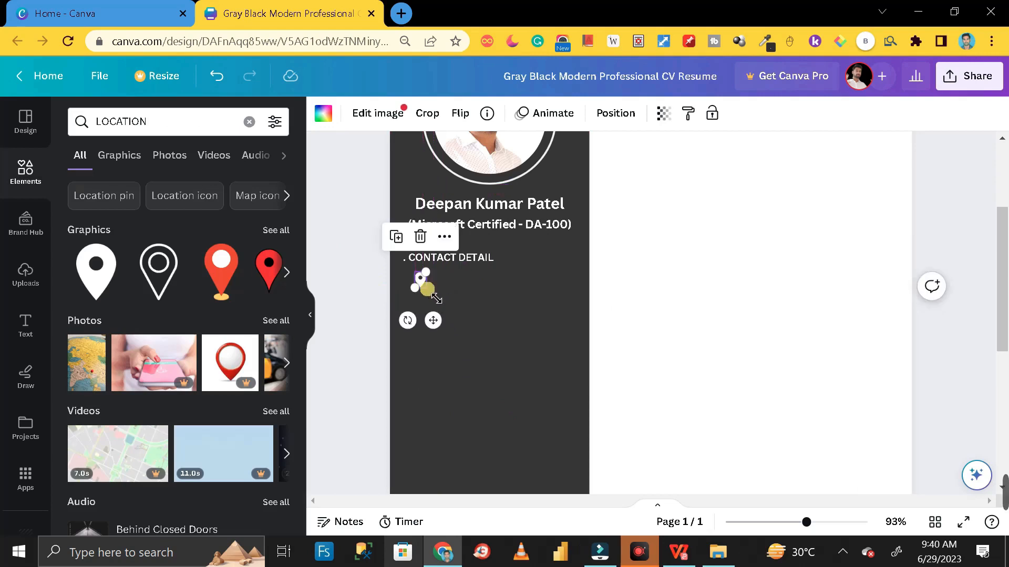
click(376, 302)
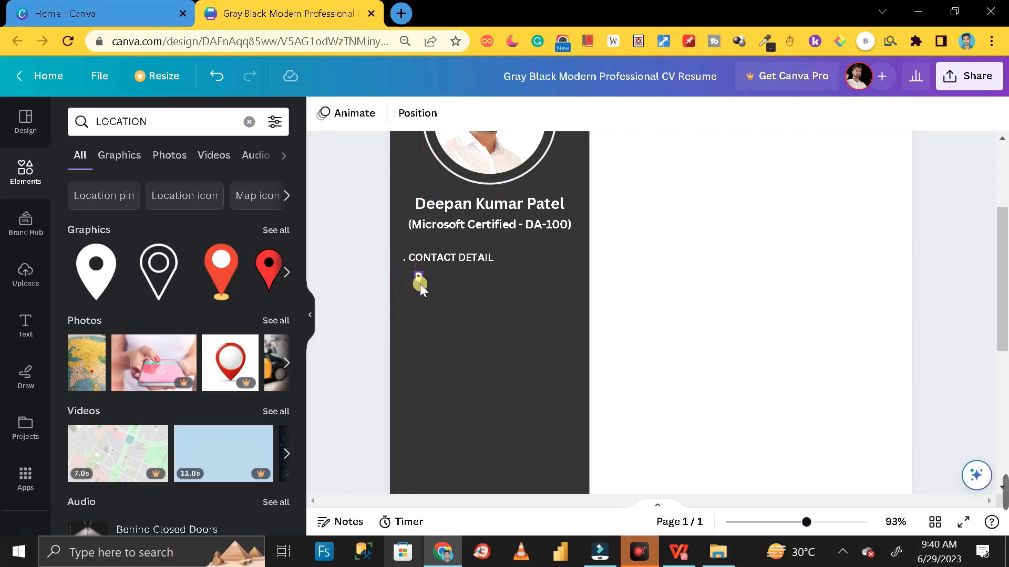
Add a body text box with the pasted address and make its text a light colour
click(26, 324)
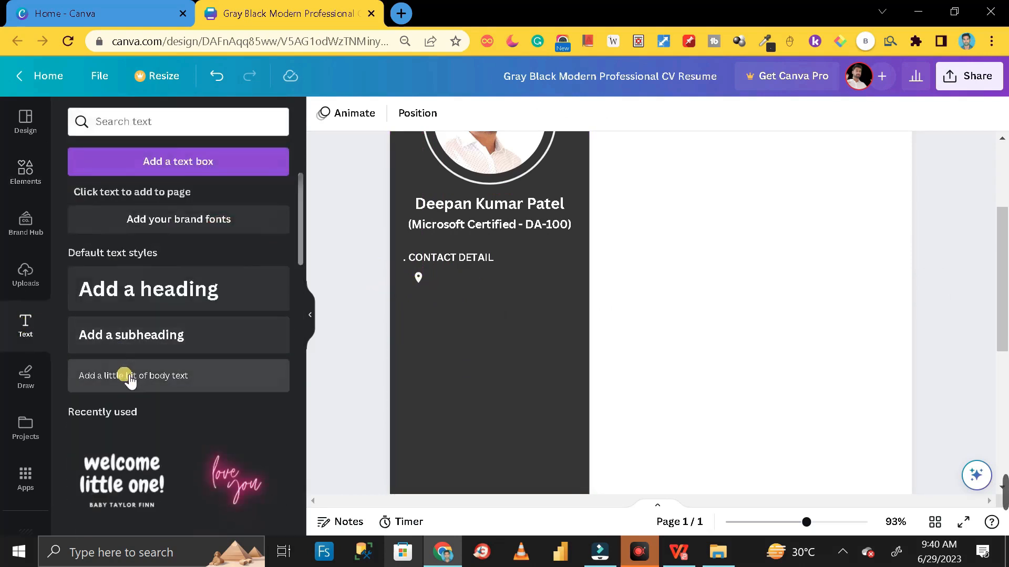
click(129, 377)
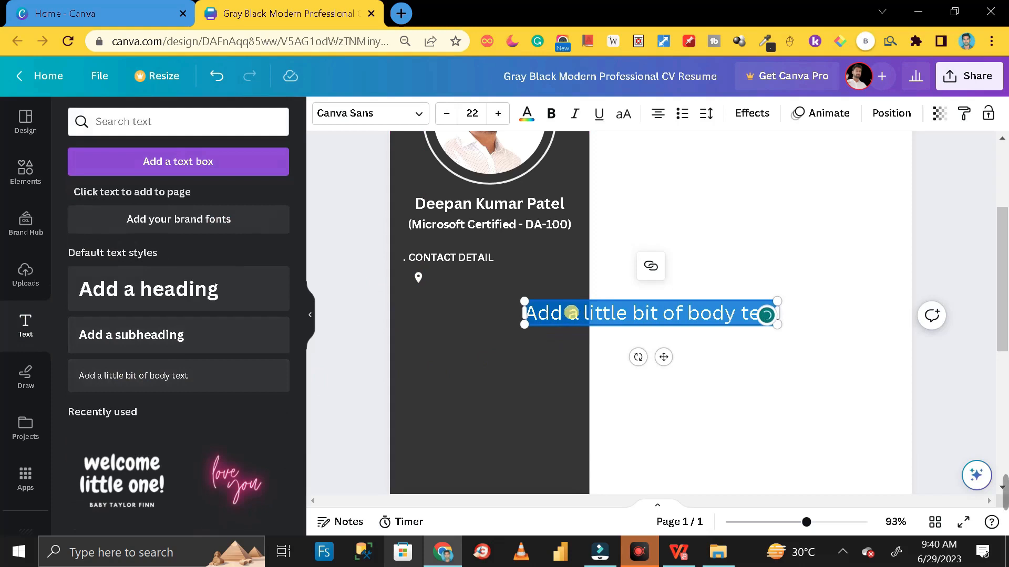
drag(698, 394, 522, 316)
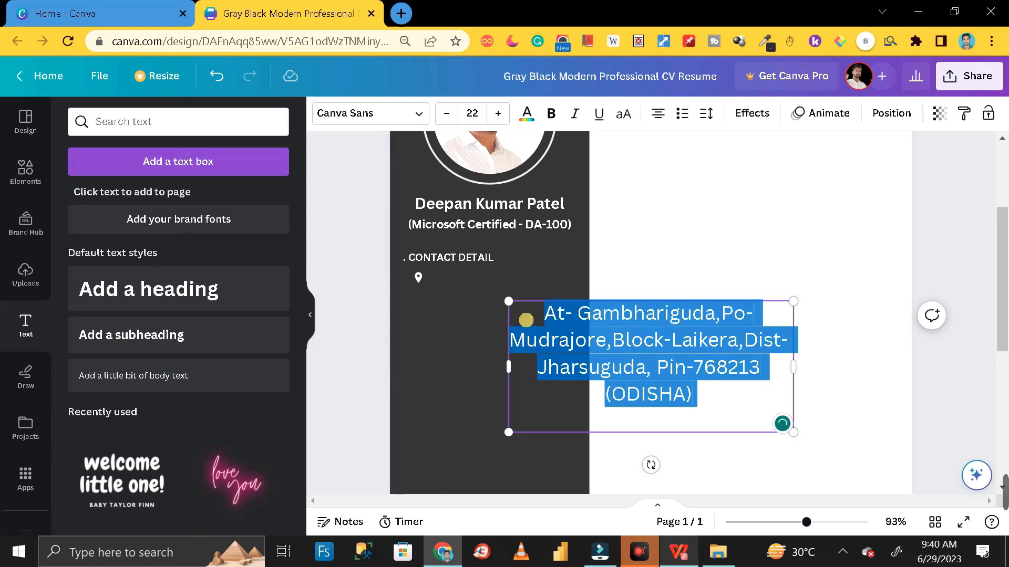
click(527, 113)
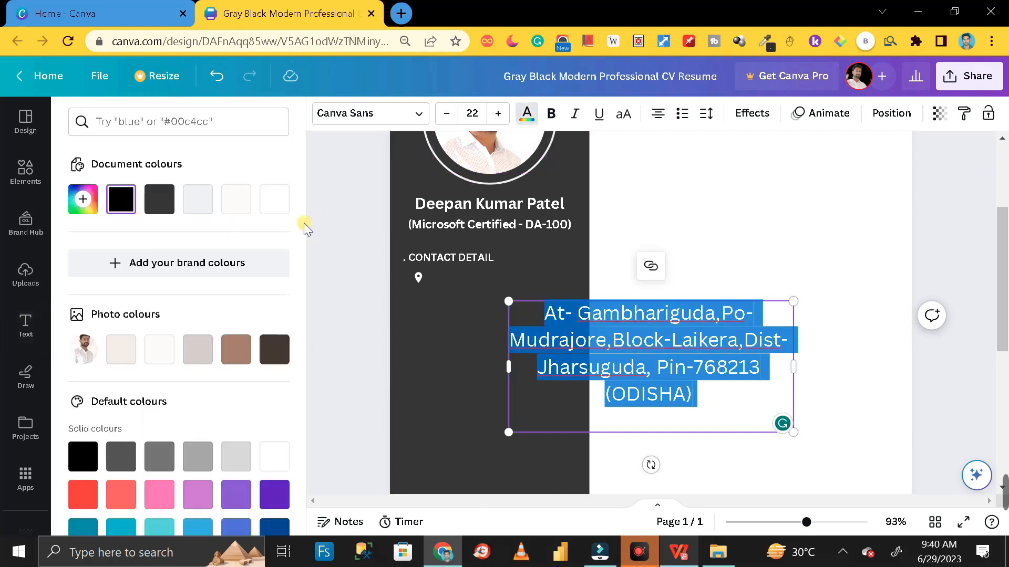
click(274, 199)
click(337, 292)
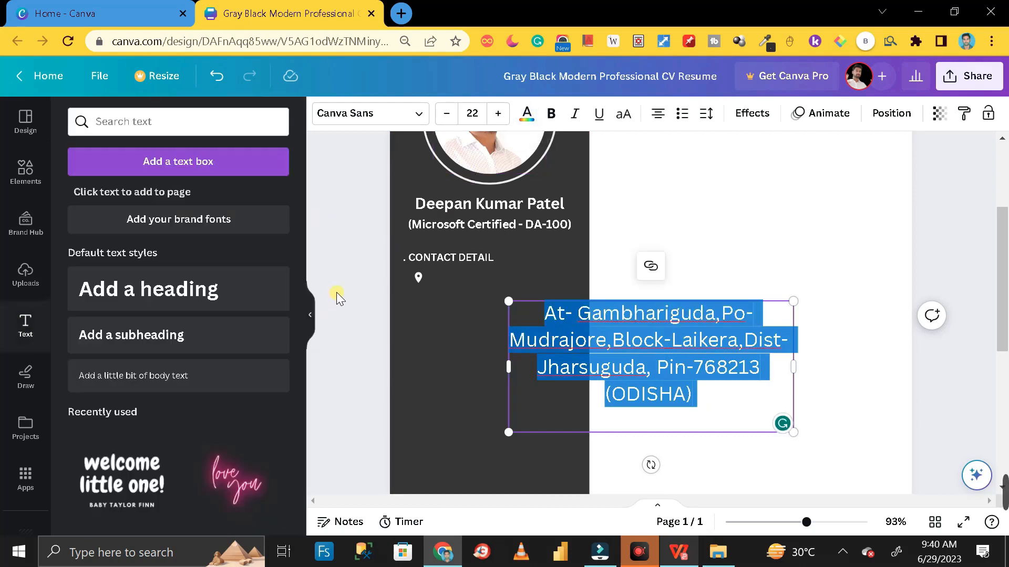
click(336, 292)
Shrink the address to size 7.9 beside the location pin and left-align it
drag(618, 346, 495, 338)
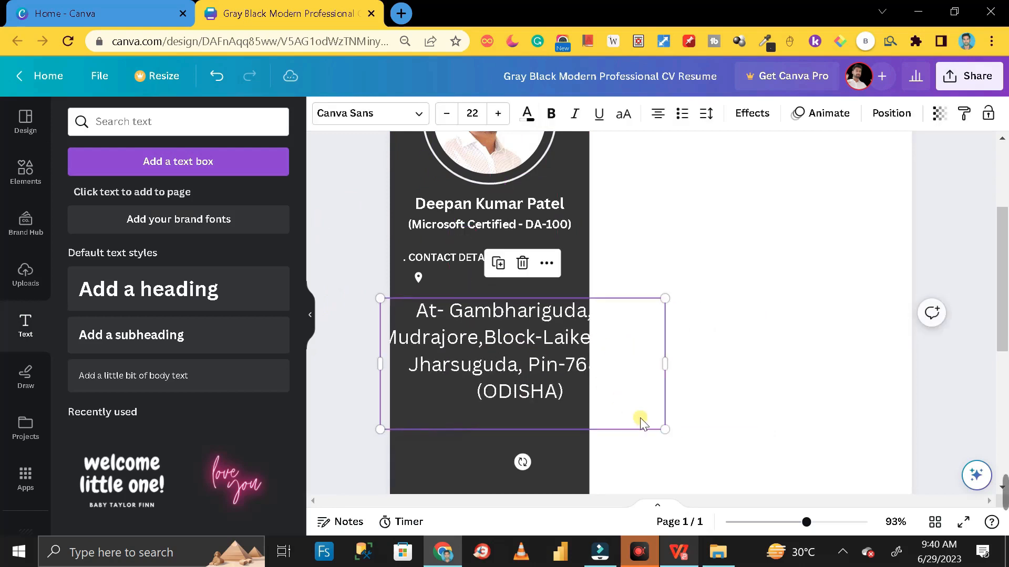
drag(664, 433, 492, 309)
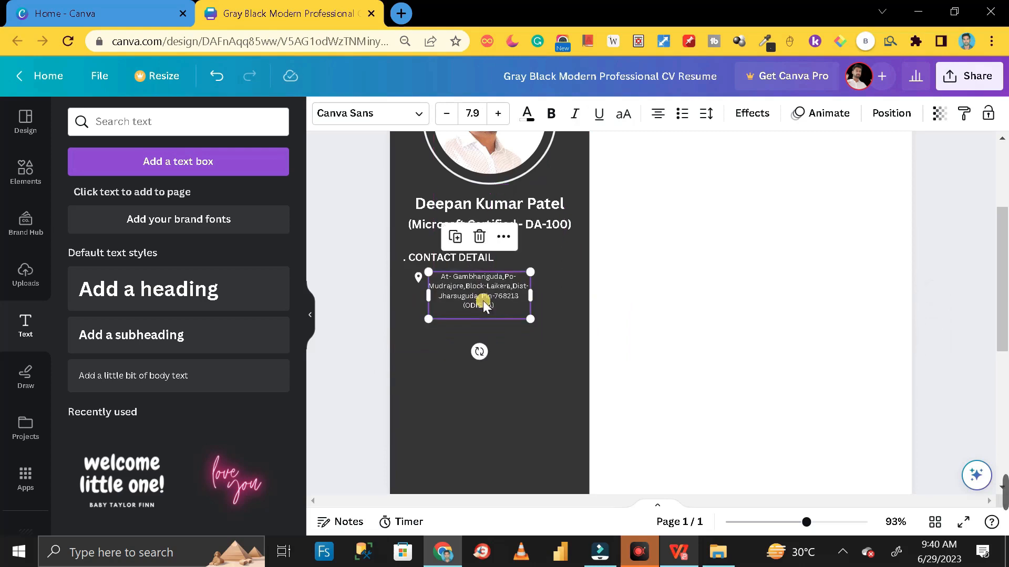
click(669, 120)
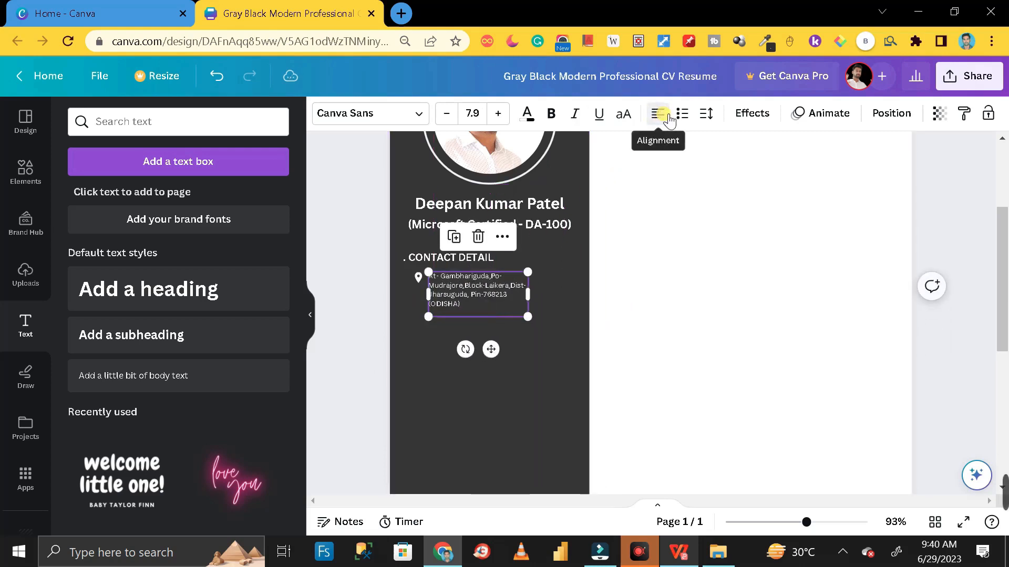
click(370, 301)
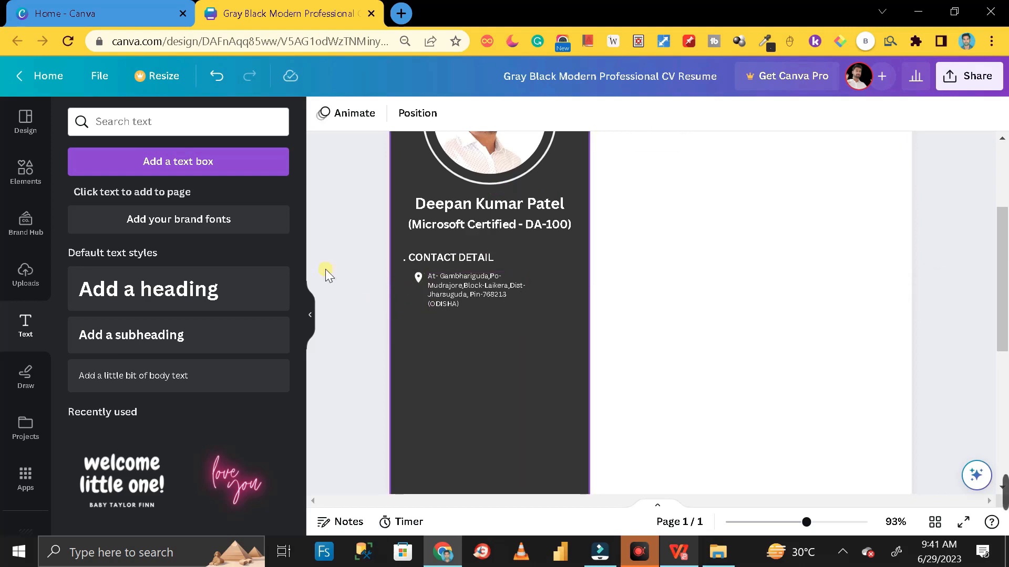
Search Elements for 'EMAIL' and add the black circle email icon
click(27, 171)
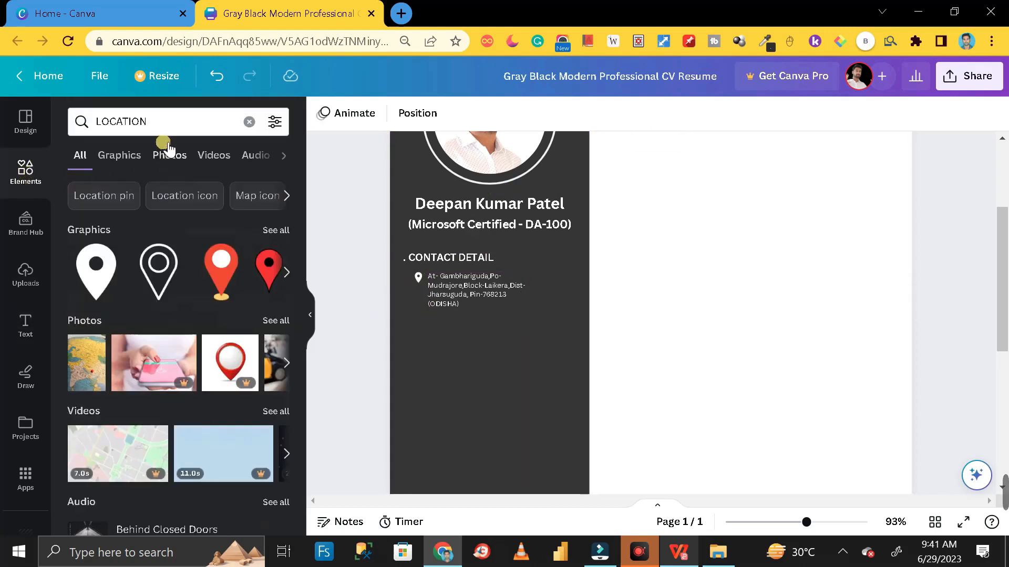
click(82, 122)
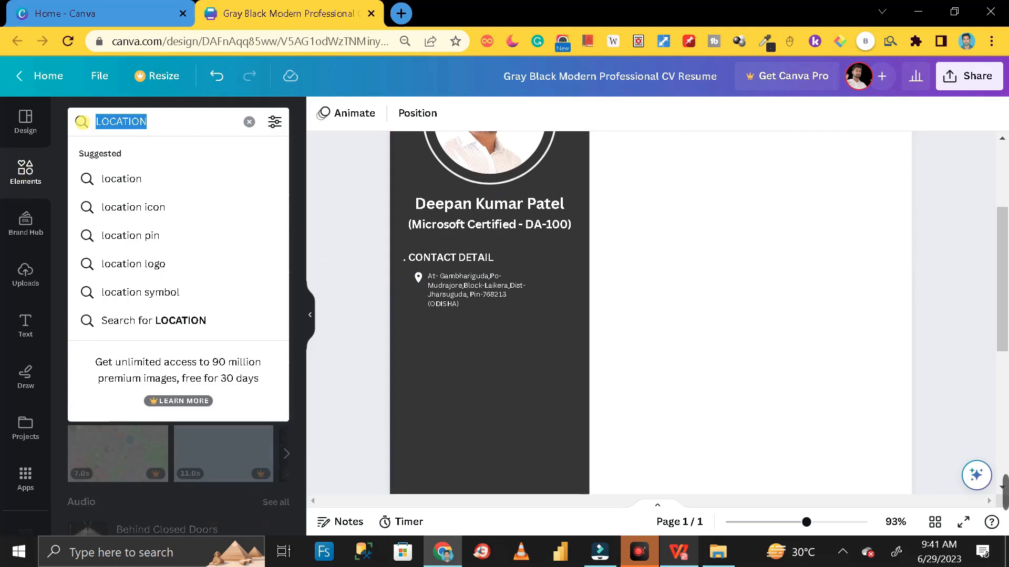
text(EMAIL)
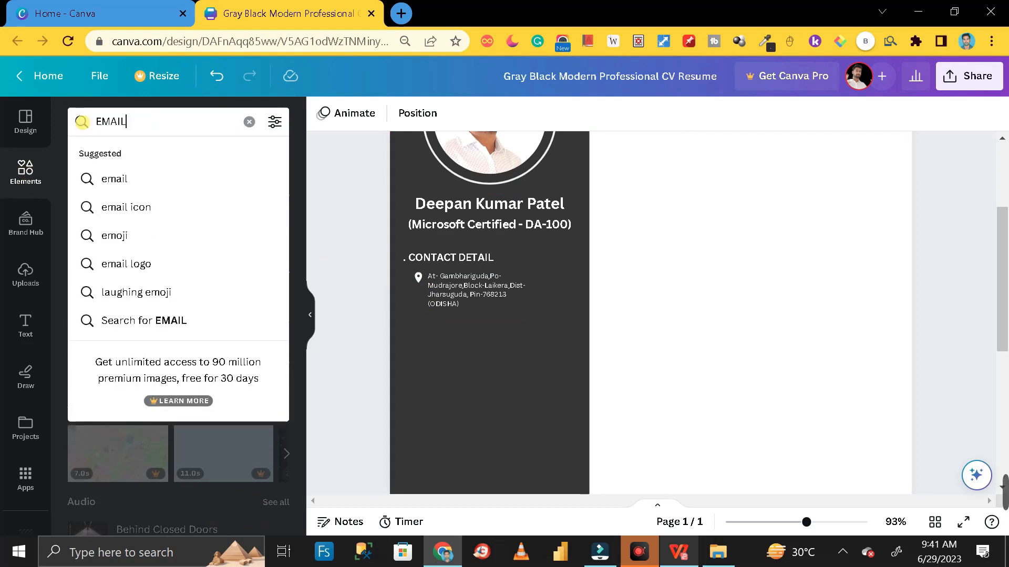
key(Return)
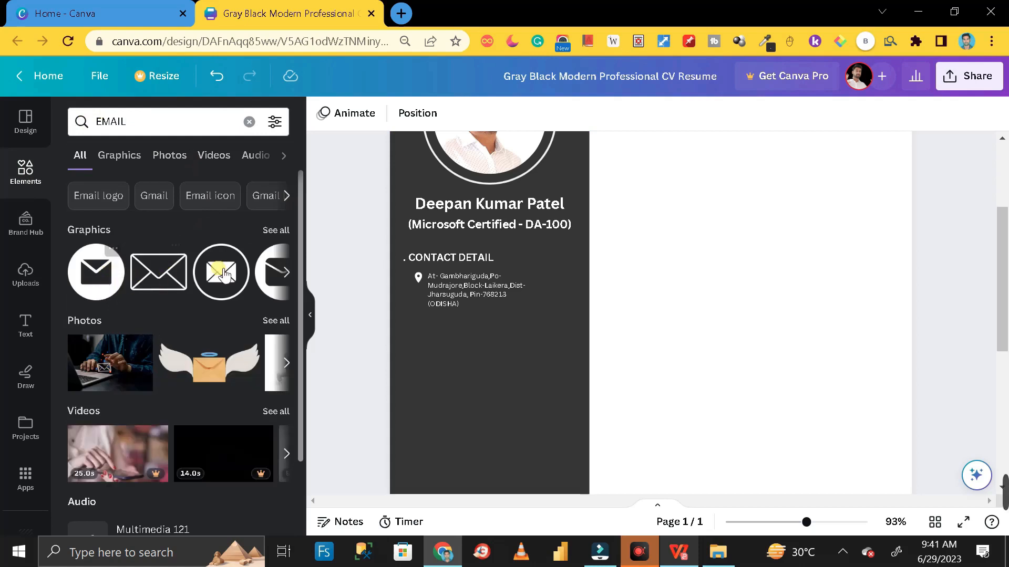
click(278, 231)
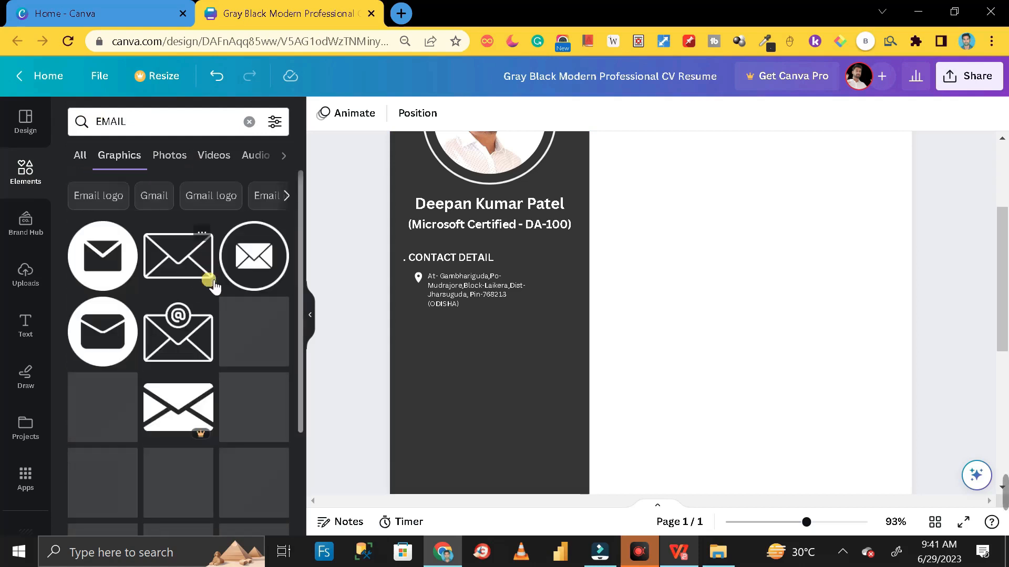
click(102, 257)
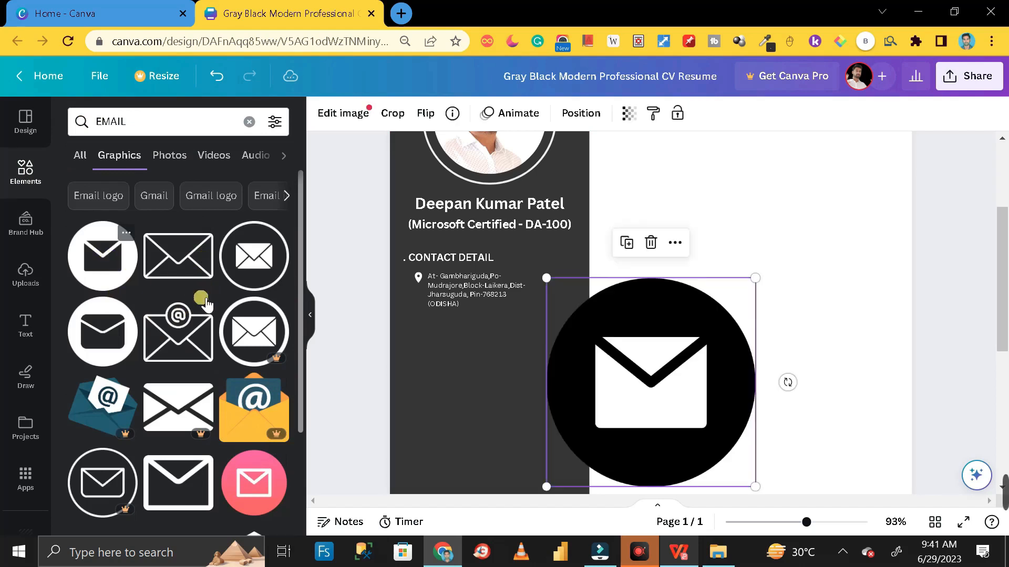
drag(581, 428, 540, 417)
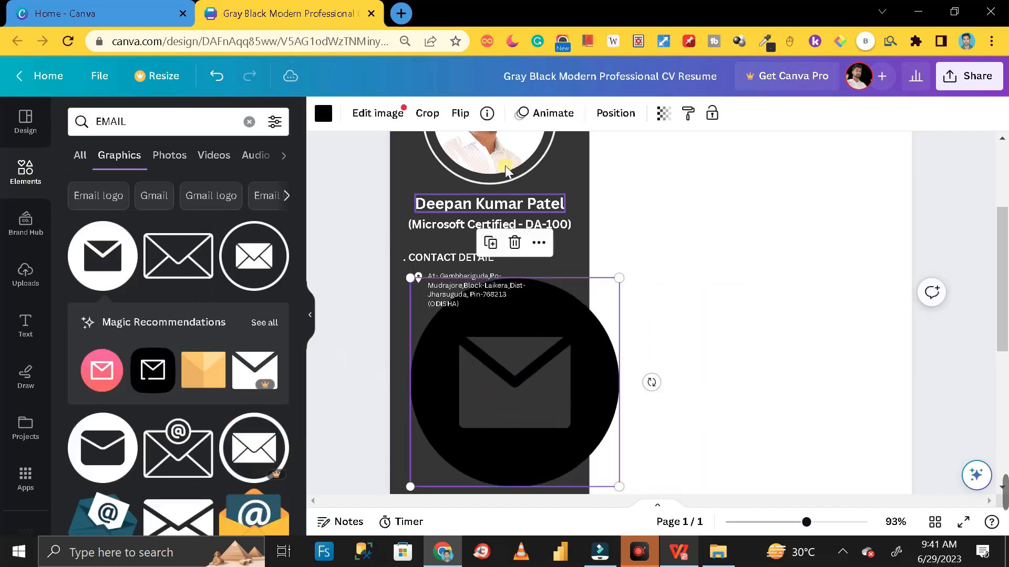
drag(586, 352, 790, 331)
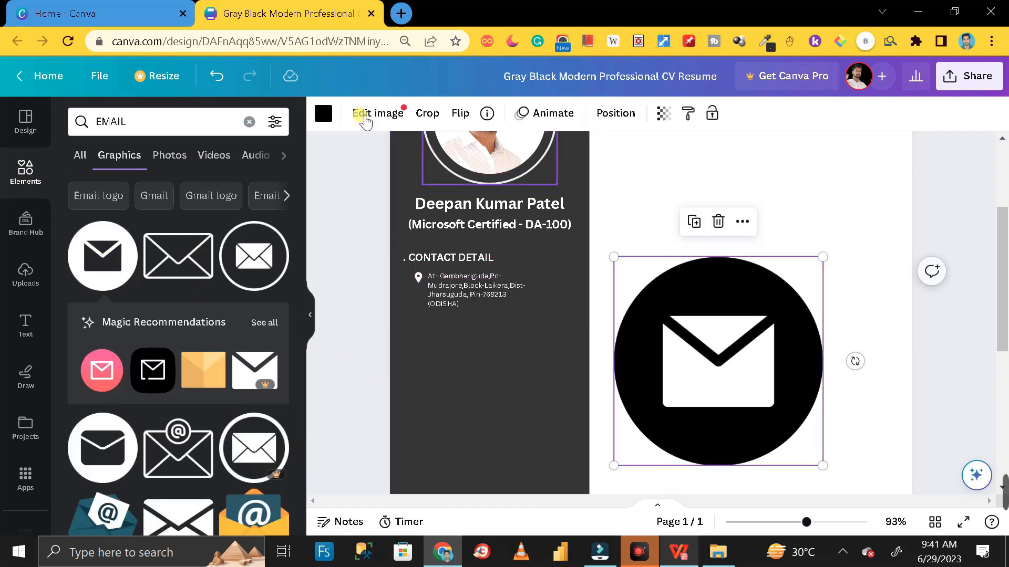
Recolour the email icon teal and shrink it to a tiny icon under the address
click(324, 114)
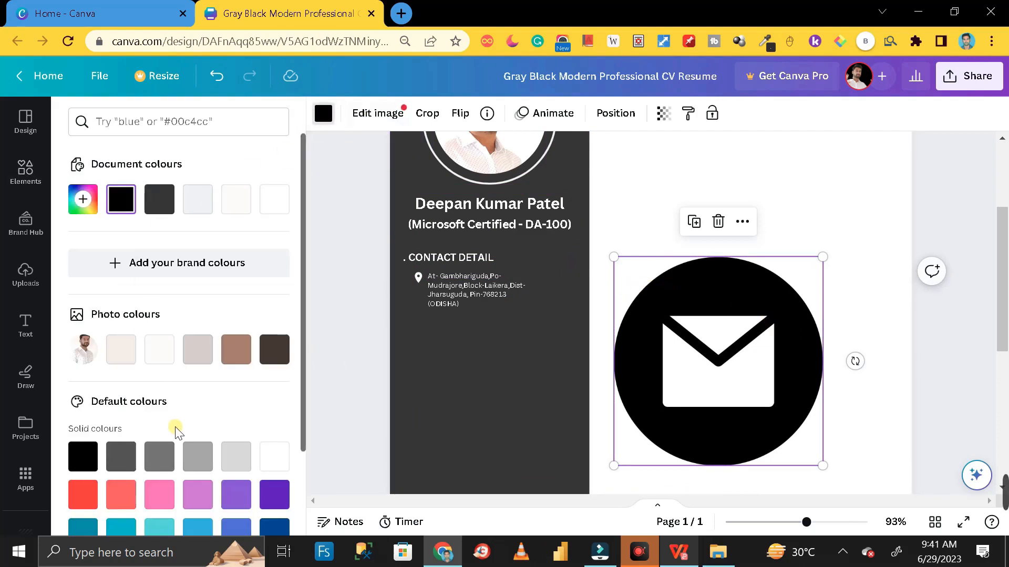
scroll(170, 452, down, 2)
click(165, 453)
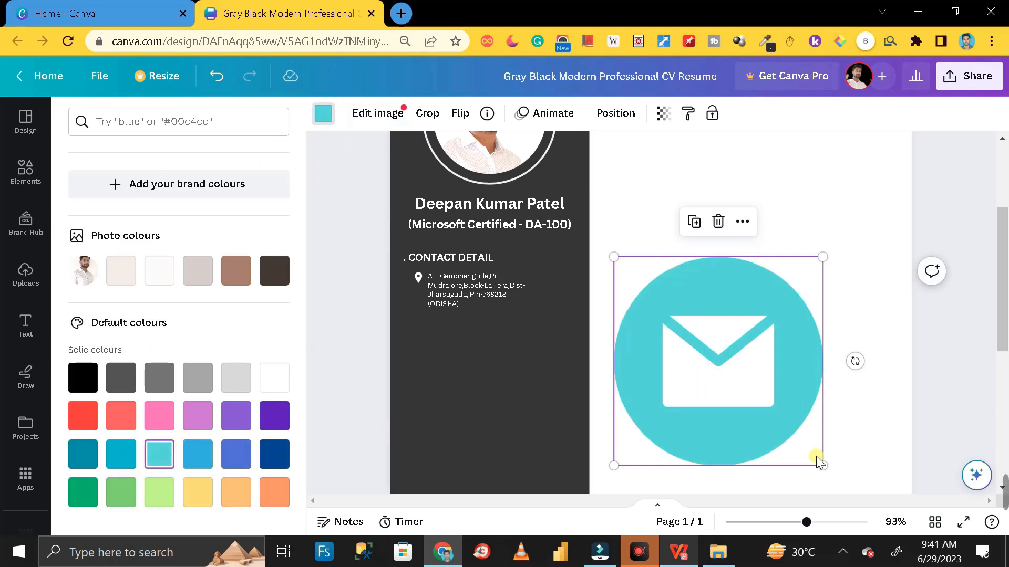
drag(830, 469, 427, 328)
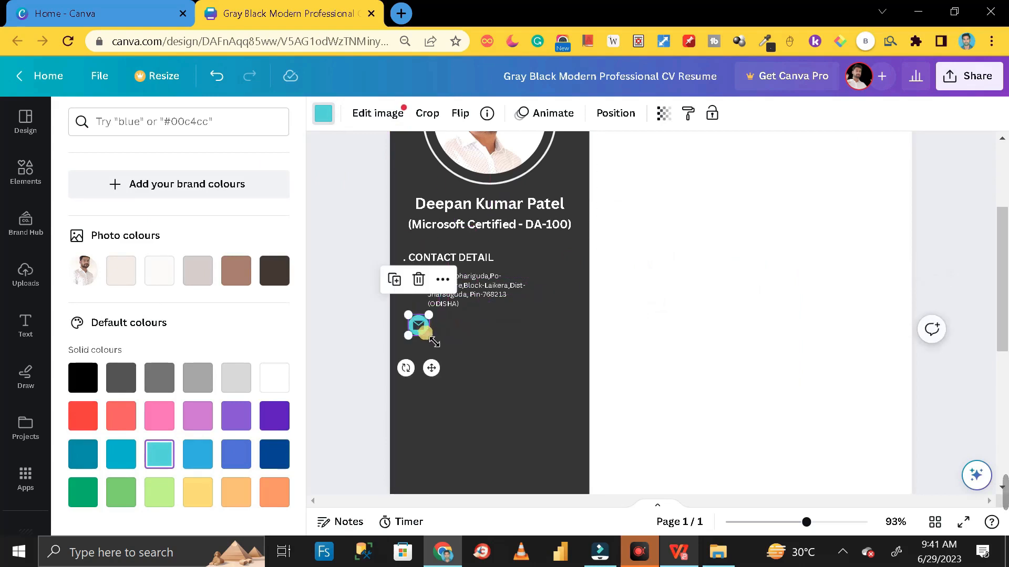
key(Escape)
click(34, 329)
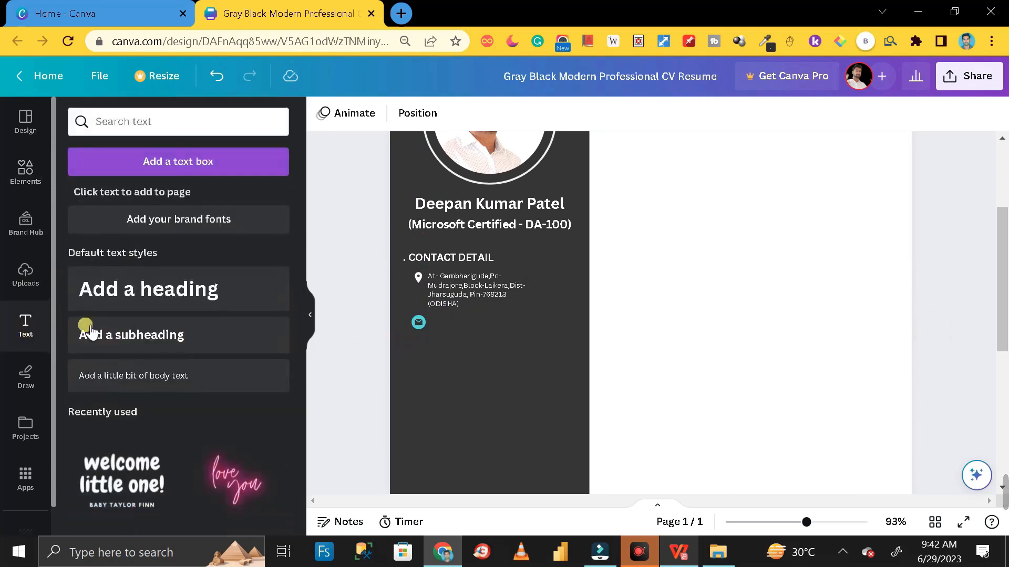
Add a size-9.1 body text with the pasted e-mail address beside the envelope icon
click(135, 375)
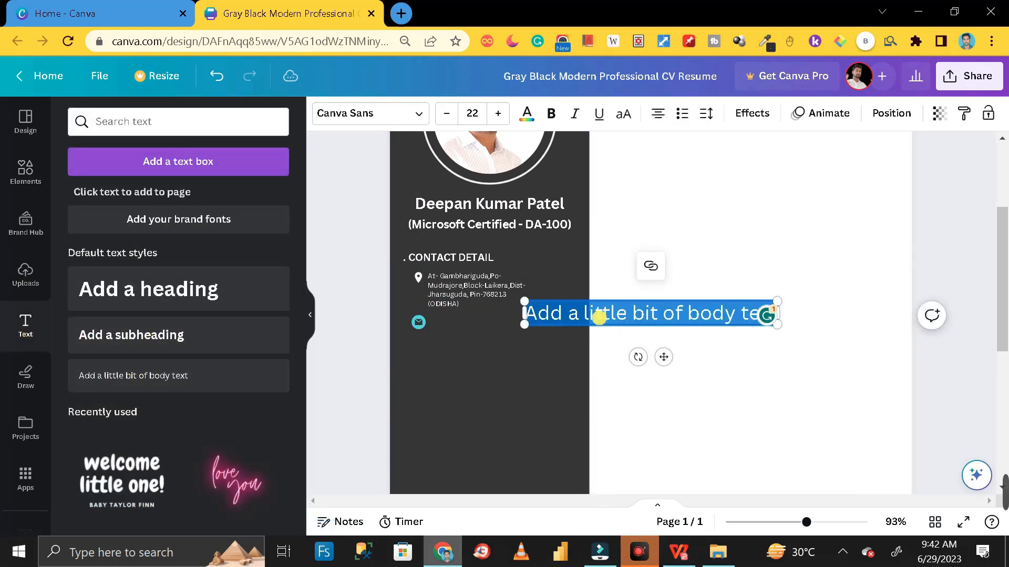
key(ctrl+v)
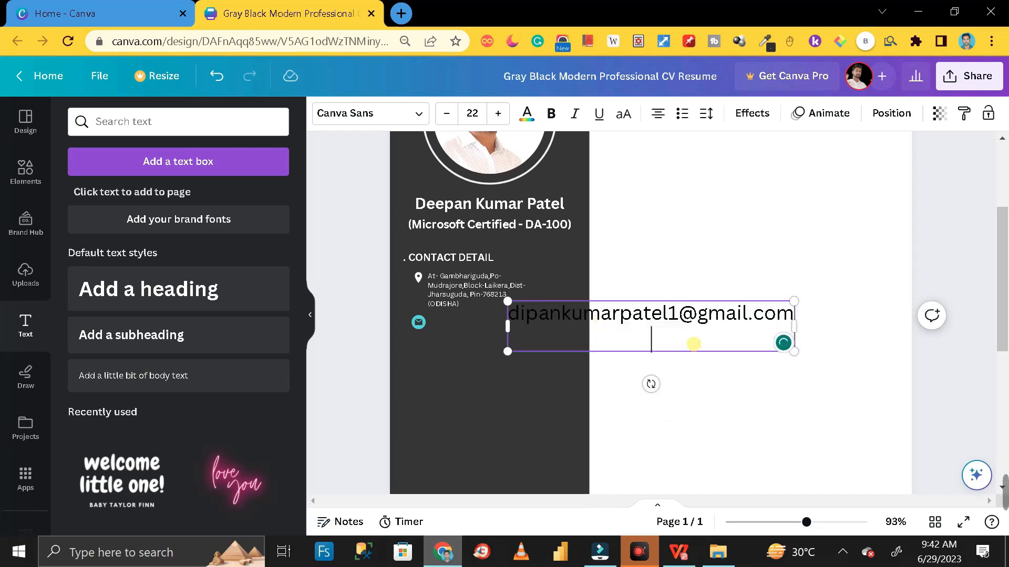
key(BackSpace)
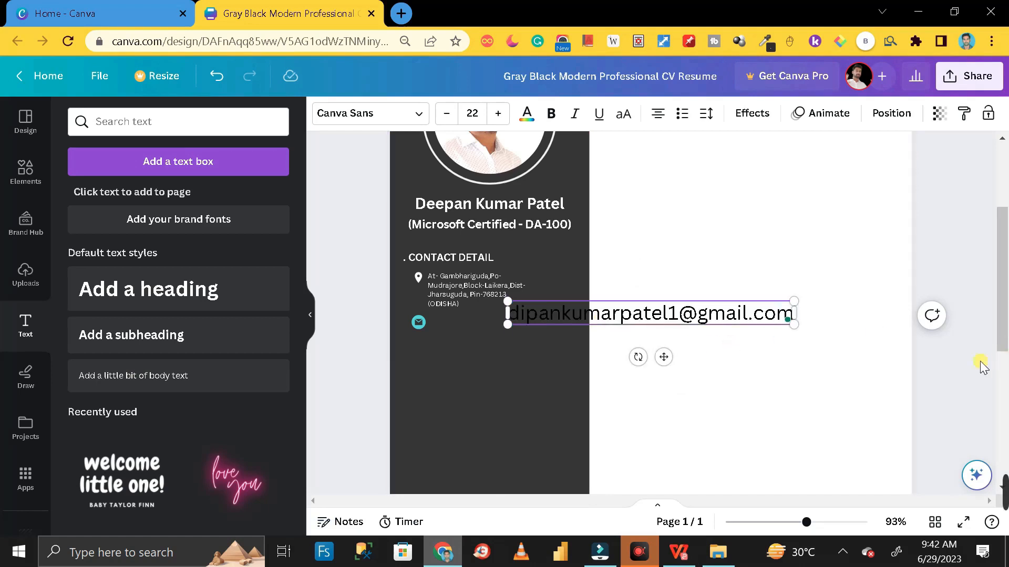
click(787, 356)
drag(743, 325, 556, 345)
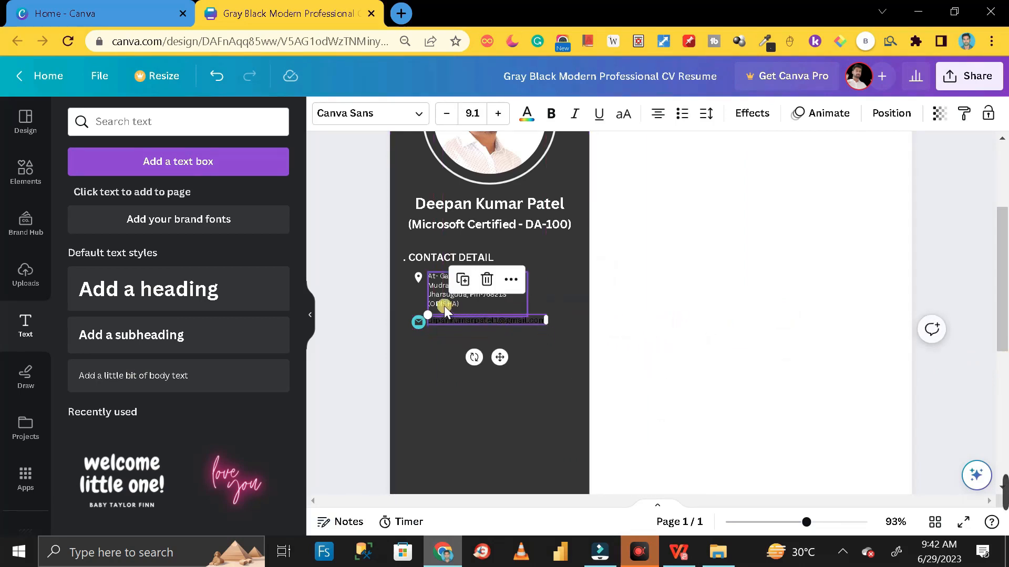
click(380, 298)
click(459, 323)
drag(465, 326, 463, 323)
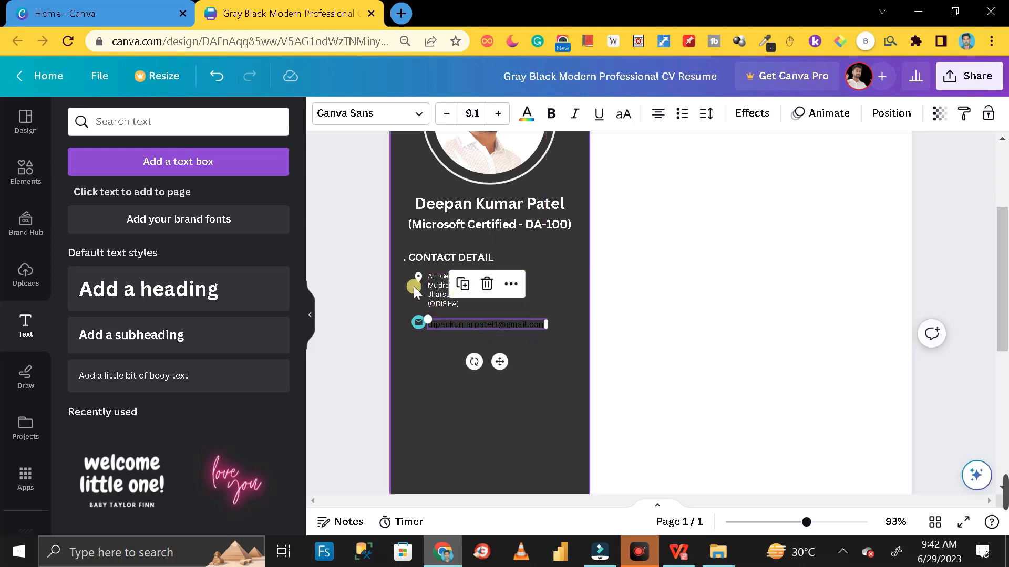
Colour the e-mail address text off-white
double_click(462, 325)
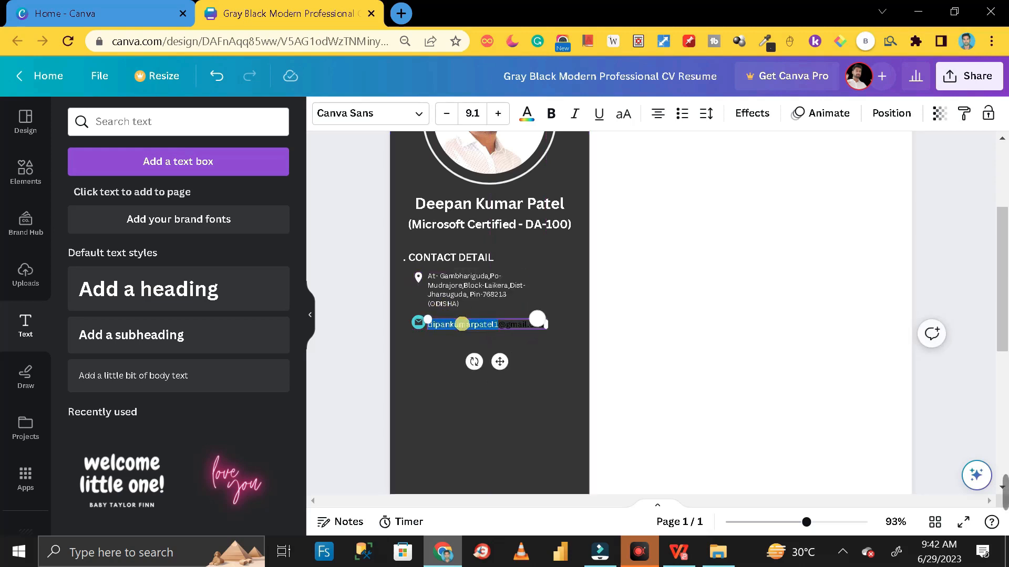
click(461, 324)
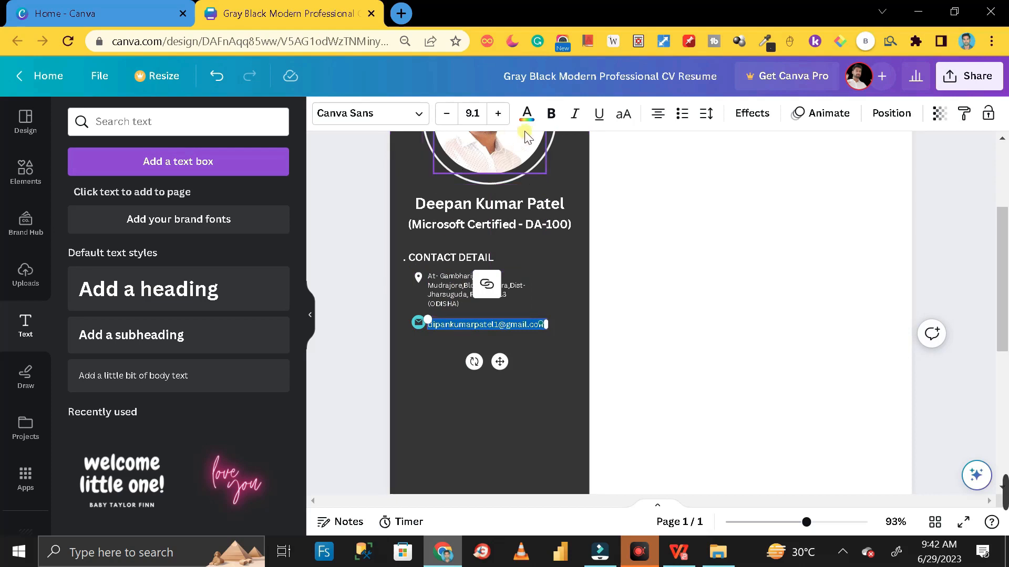
click(526, 113)
click(274, 199)
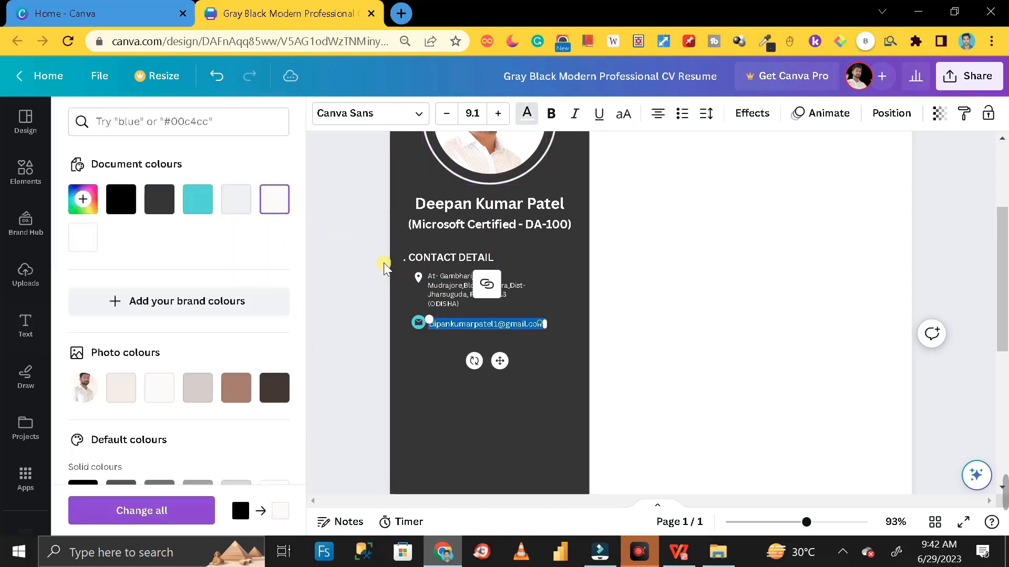
click(383, 263)
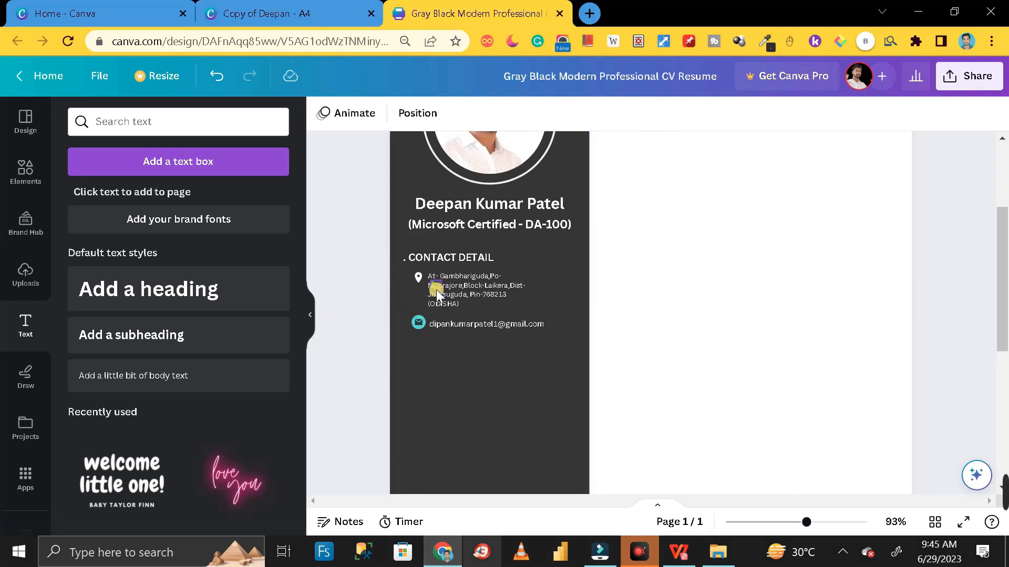
Stack the YouTube and LinkedIn icons under the phone icon, with the phone number beside it
drag(436, 289, 429, 433)
drag(422, 386, 419, 362)
drag(420, 423, 421, 407)
drag(421, 406, 419, 385)
Duplicate contact text lines for the YouTube channel name and LinkedIn address beside their icons
key(ctrl+v)
drag(500, 288, 518, 343)
drag(518, 342, 511, 342)
text(Milestone Creator)
drag(499, 319, 495, 389)
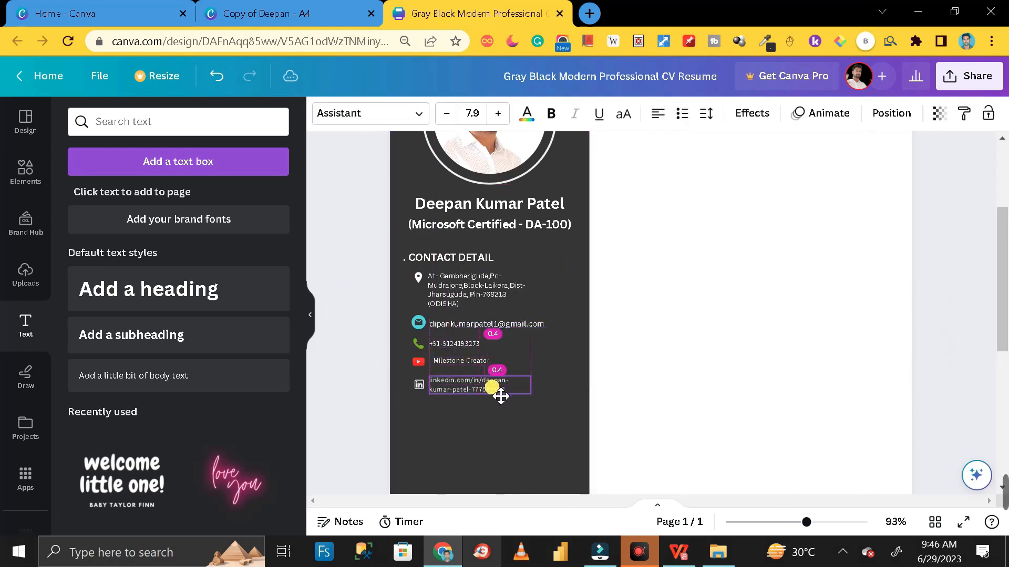
drag(466, 364, 468, 366)
click(352, 362)
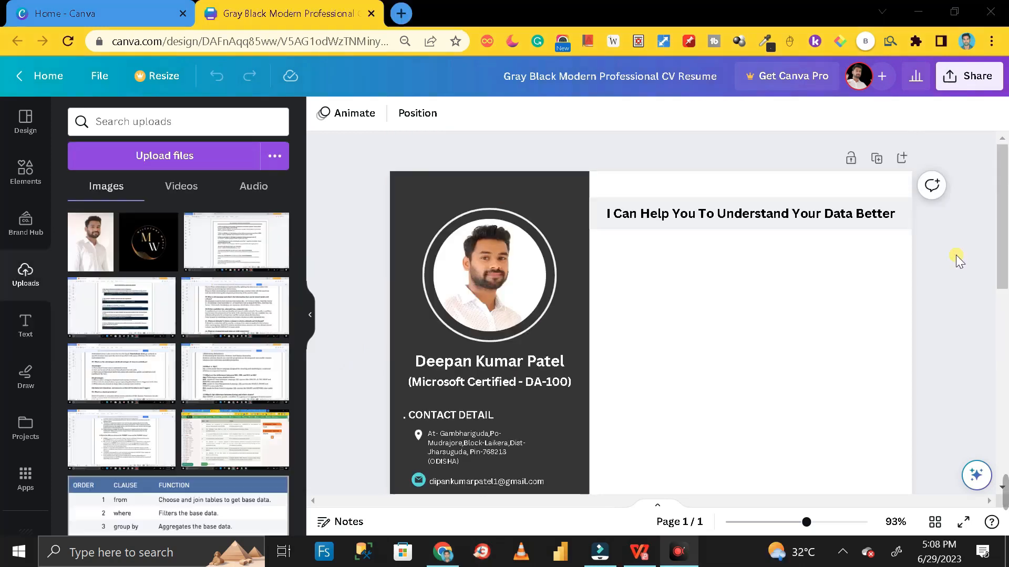
scroll(956, 254, down, 3)
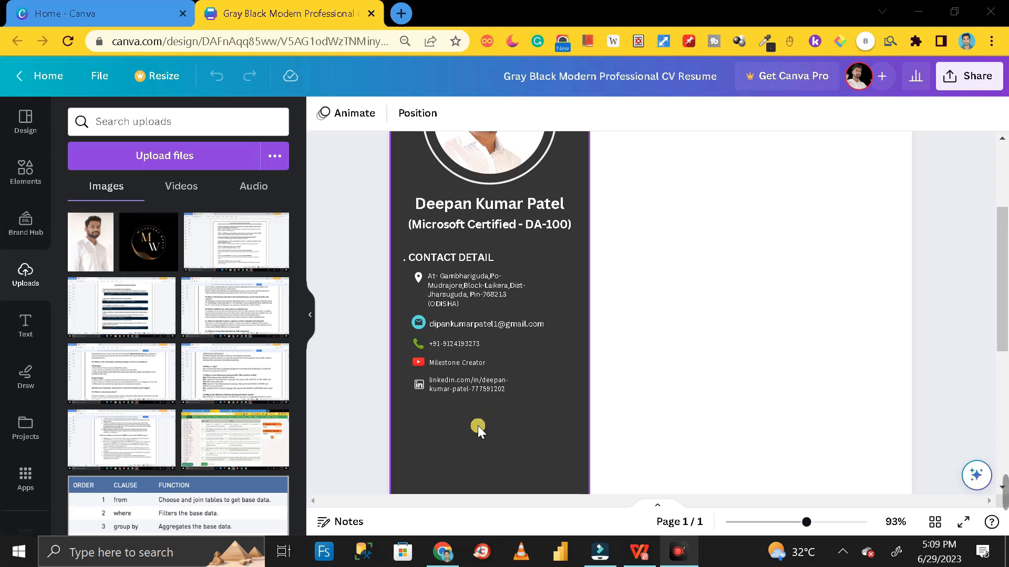
scroll(478, 425, down, 2)
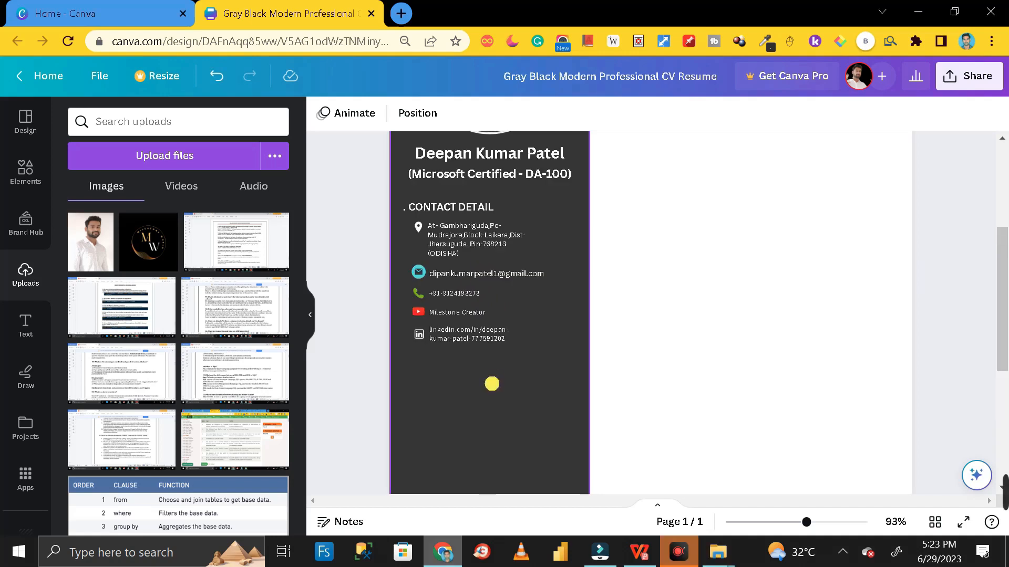
Search Elements for 'charts' and show all chart results, including donut and bar designs
click(26, 176)
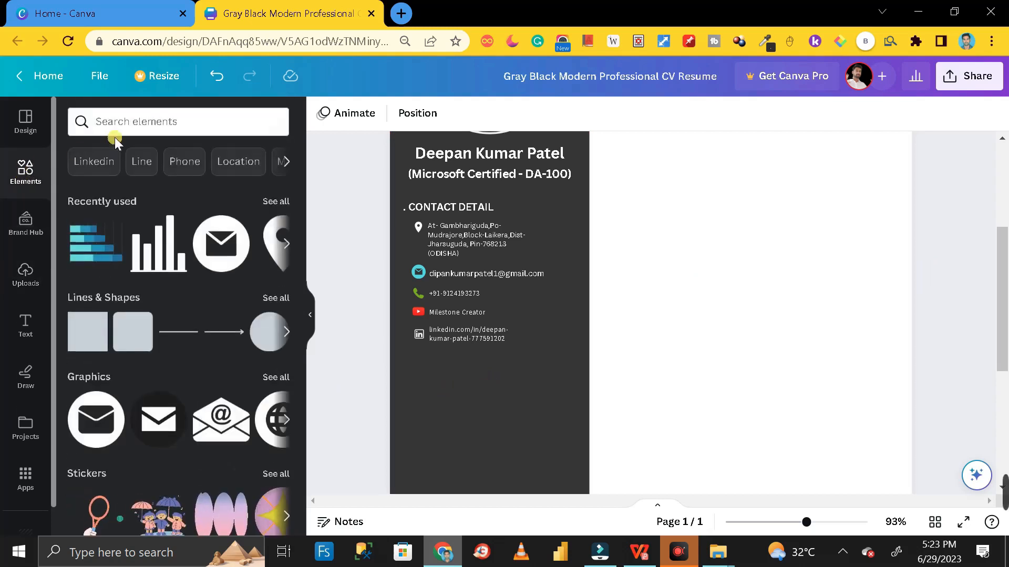
click(135, 123)
text(charts)
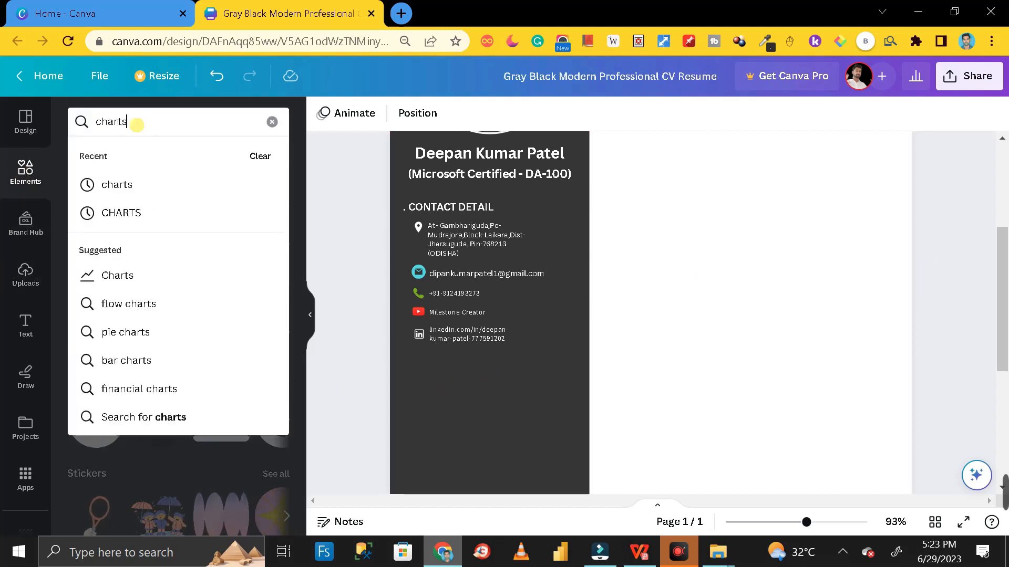
key(Return)
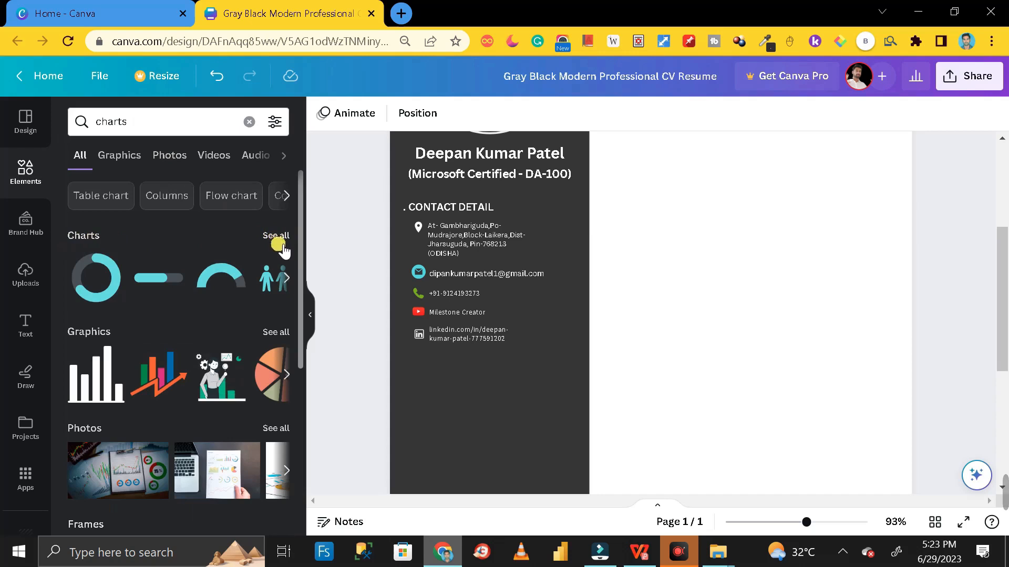
click(278, 237)
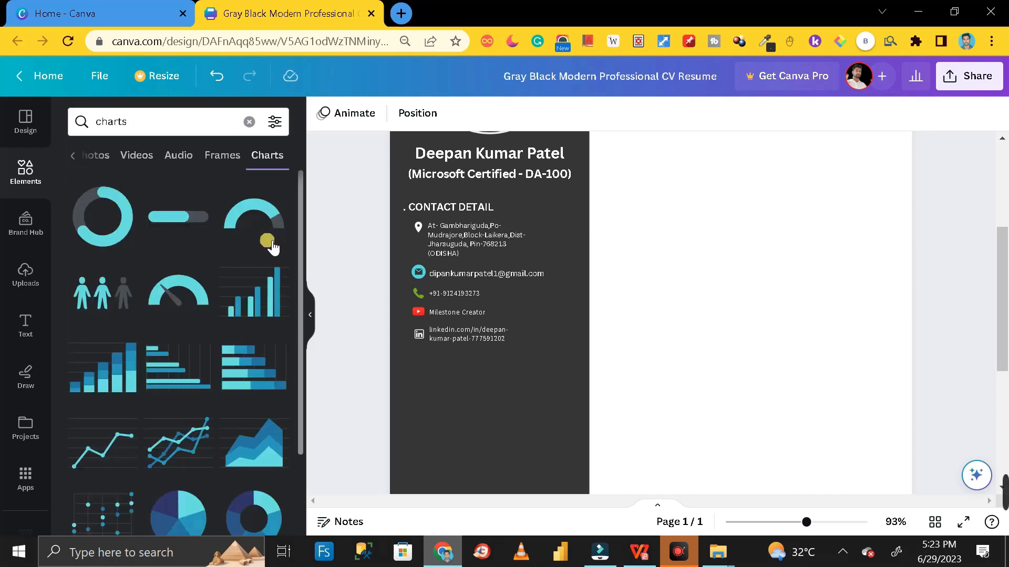
scroll(213, 328, down, 2)
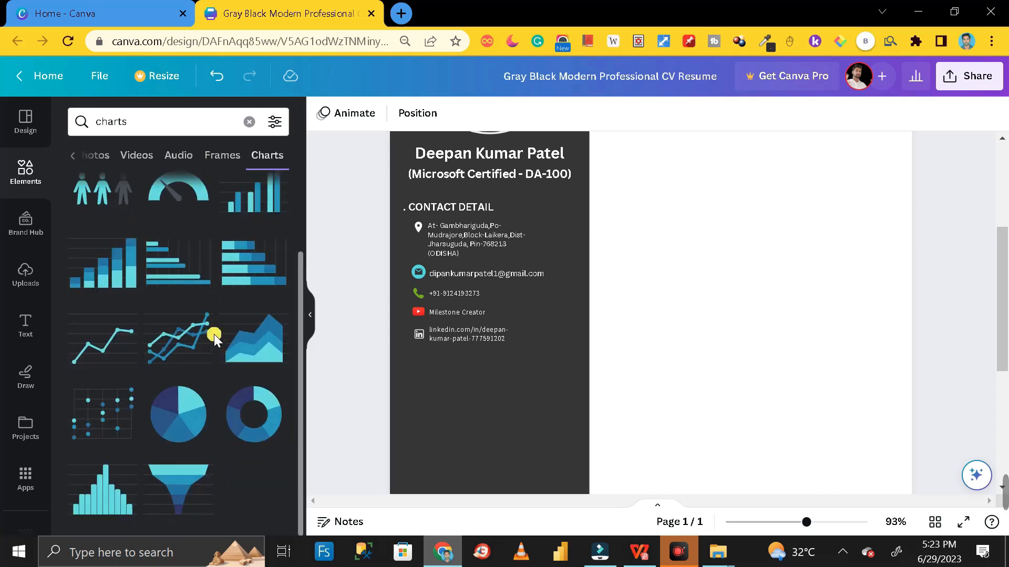
scroll(214, 336, up, 2)
scroll(216, 316, down, 2)
scroll(221, 324, up, 2)
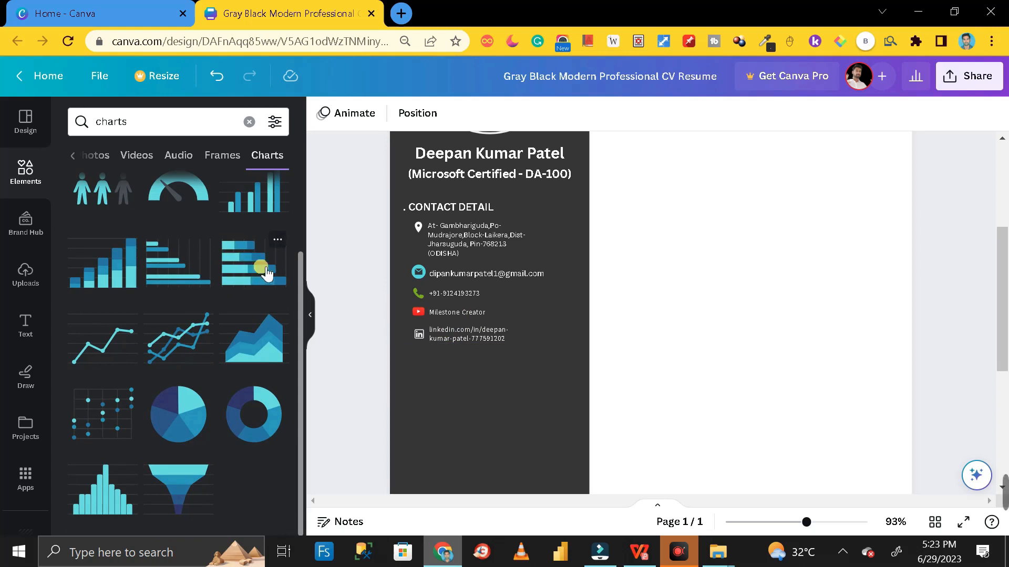
Insert the stacked row chart and shrink it to fit the resume's right column
click(245, 258)
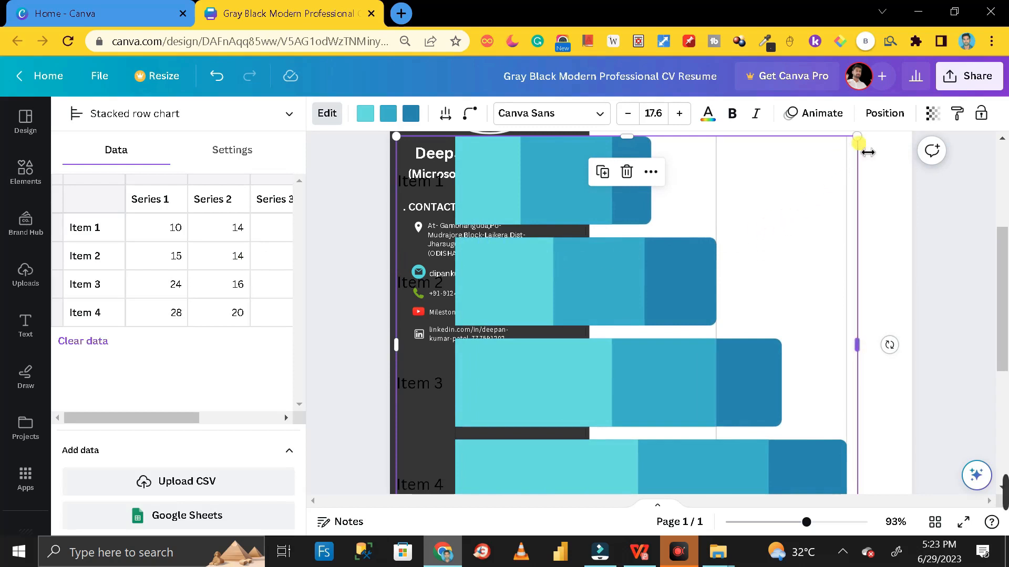
drag(858, 140, 792, 255)
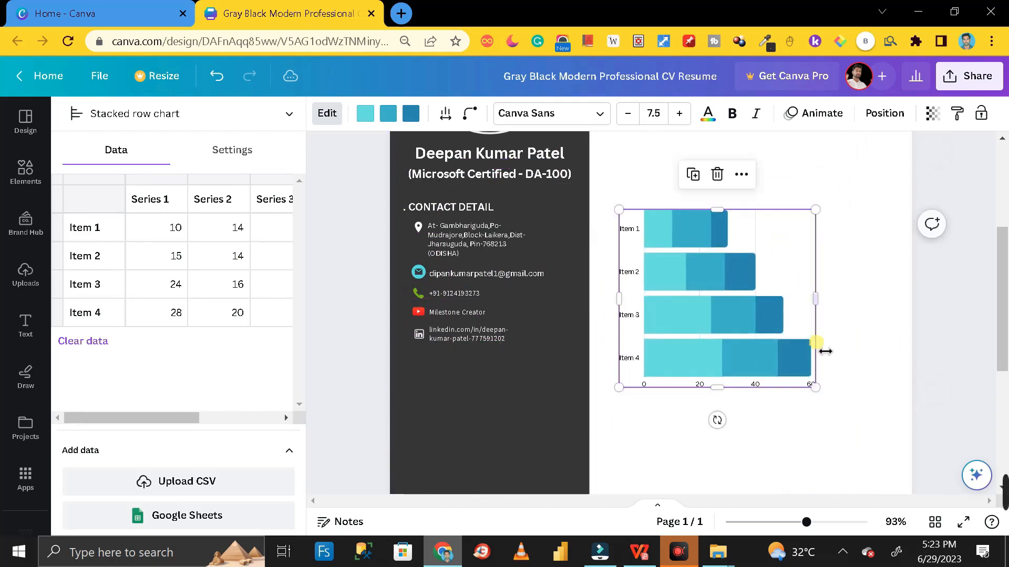
drag(816, 388, 825, 271)
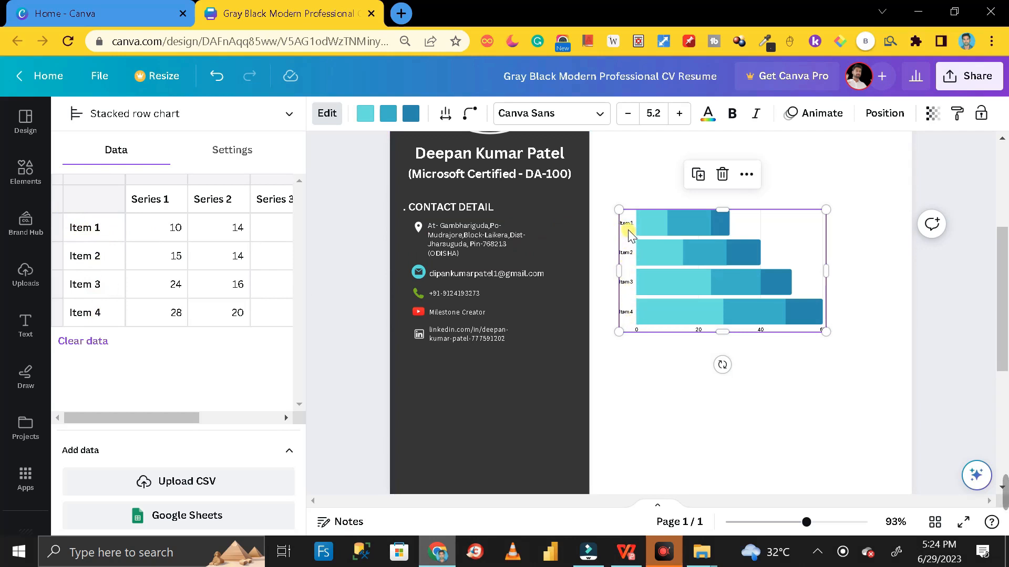
Rename the first two row labels to Power Bi and Tablue
click(88, 228)
double_click(100, 228)
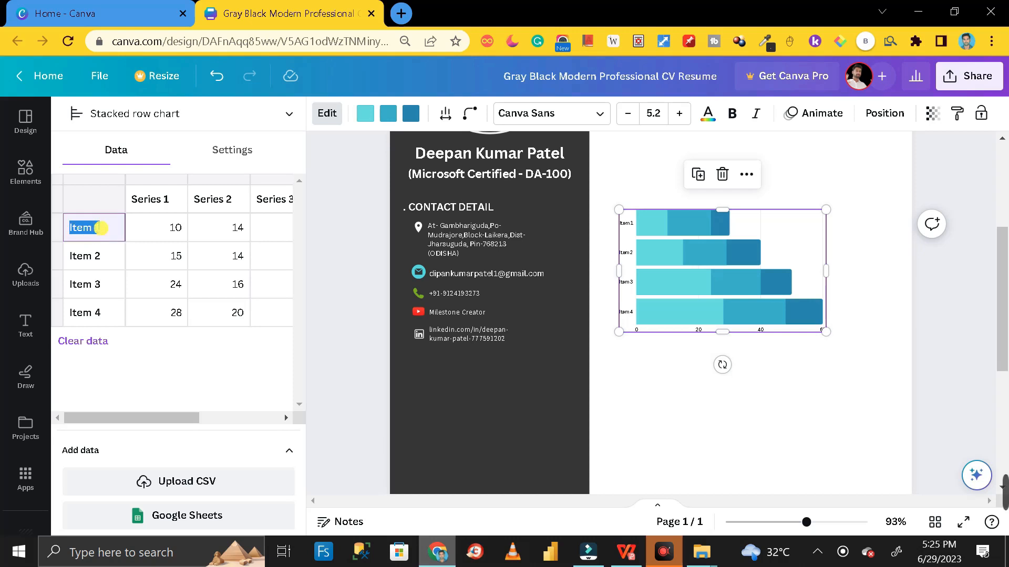
text(Power Bi)
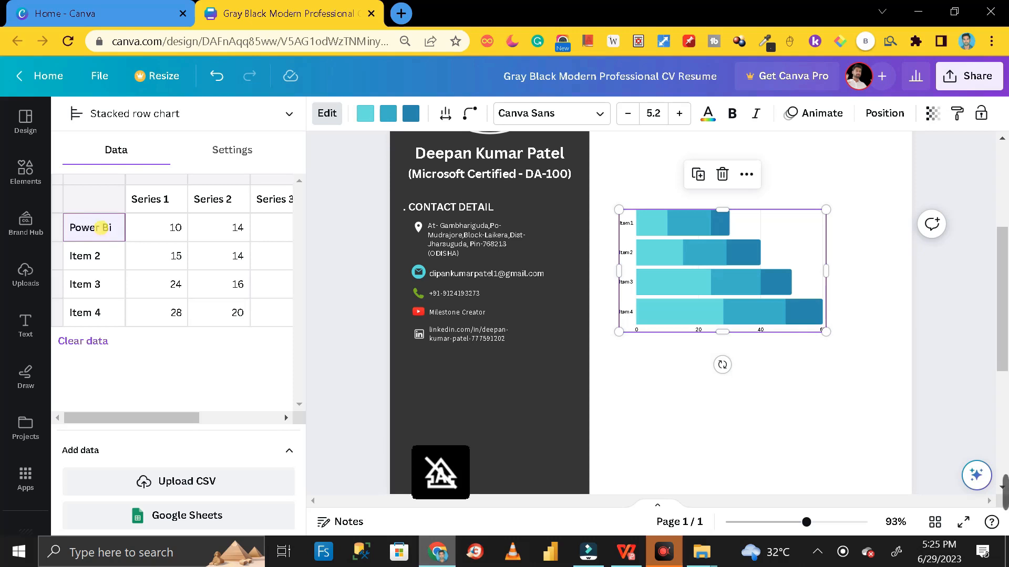
click(88, 258)
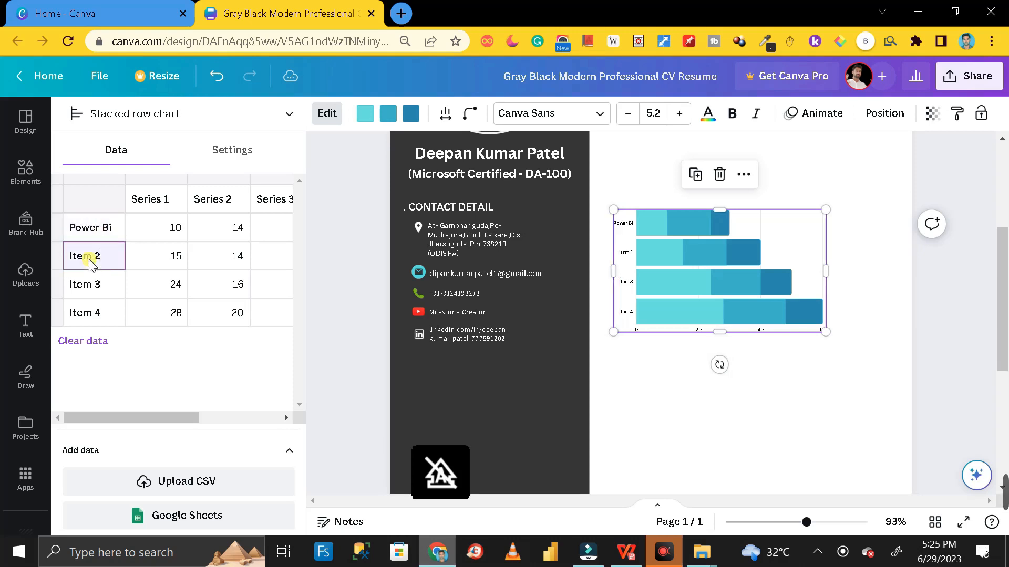
drag(97, 255, 73, 254)
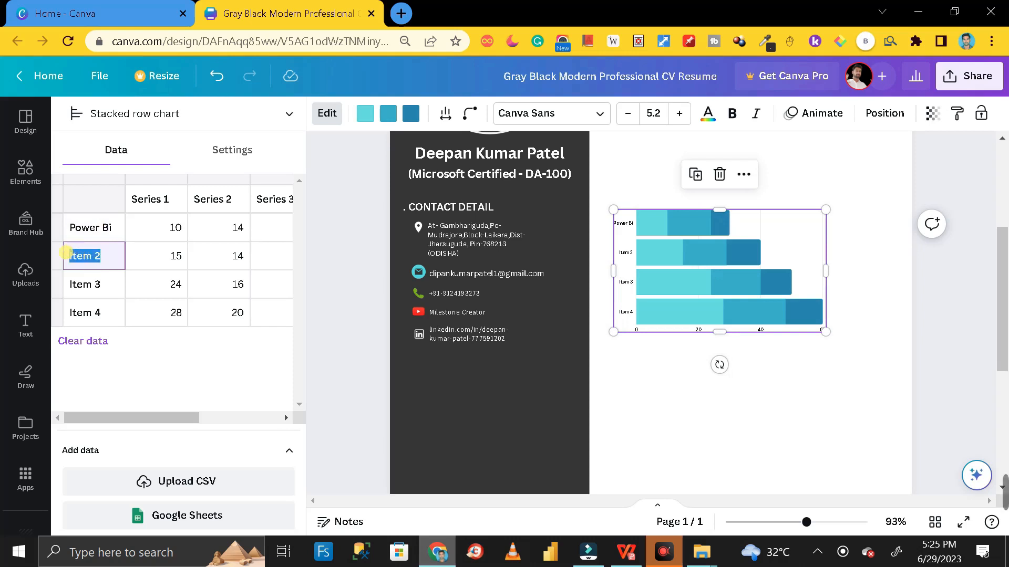
text(I)
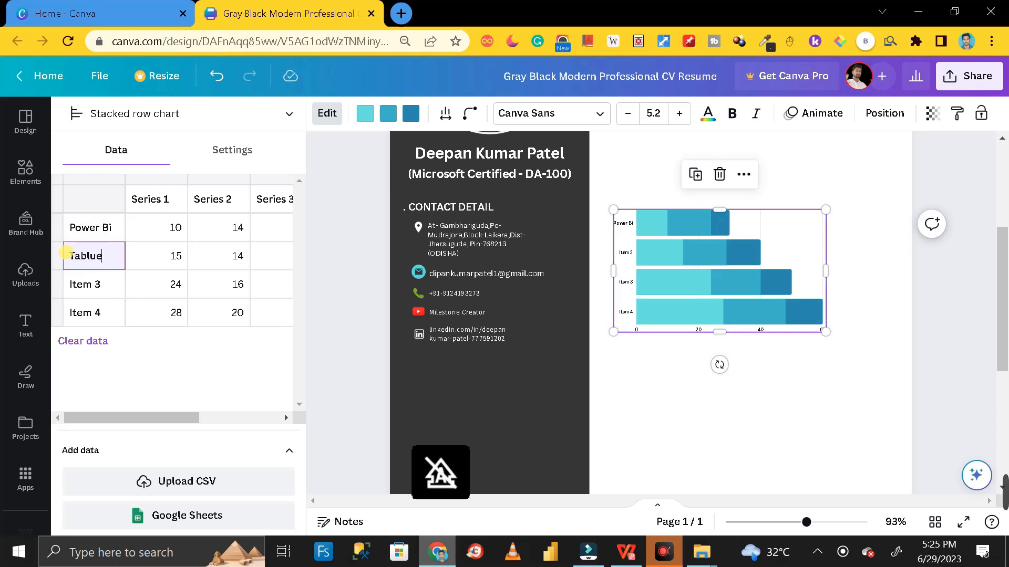
text(ablue)
Rename the third and fourth row labels to SAS and Google DS
click(85, 285)
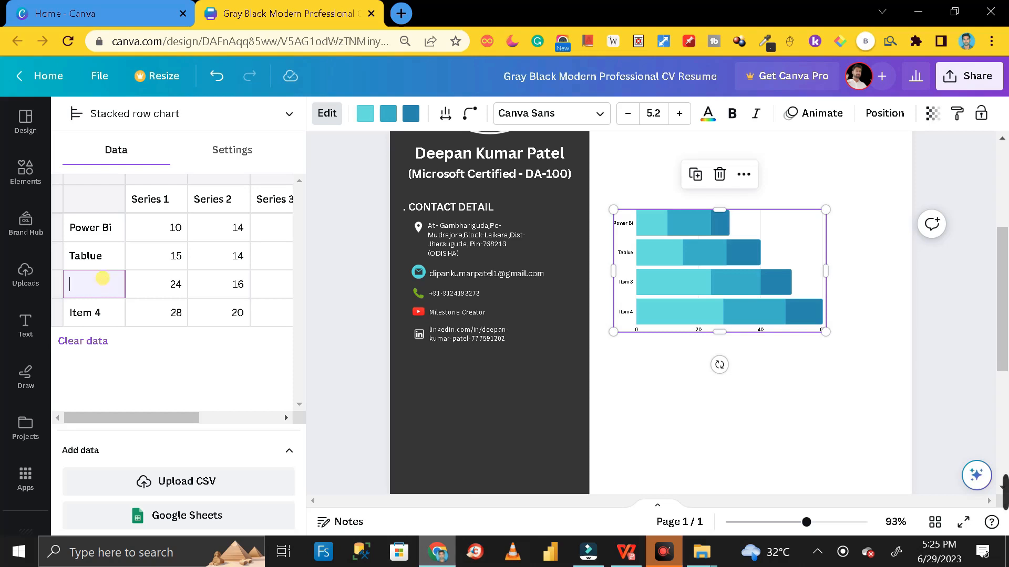
text(Sa)
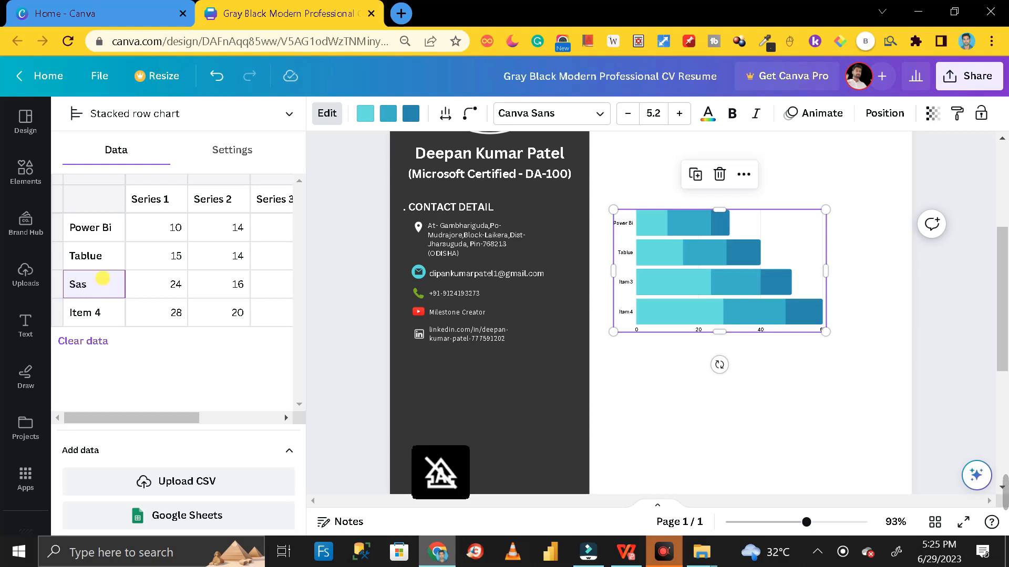
key(BackSpace)
text(AS)
click(86, 311)
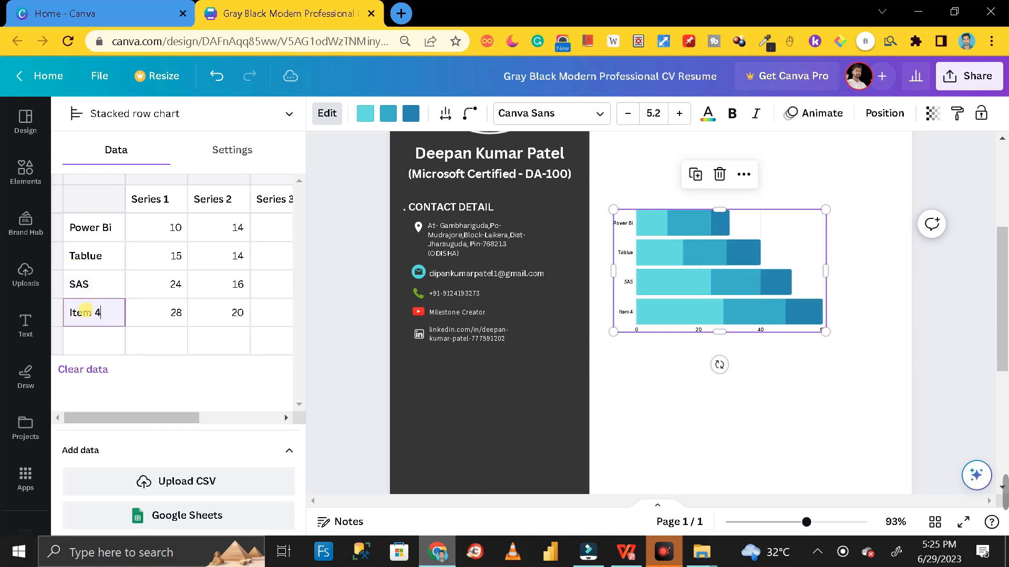
drag(105, 312, 68, 310)
text(G)
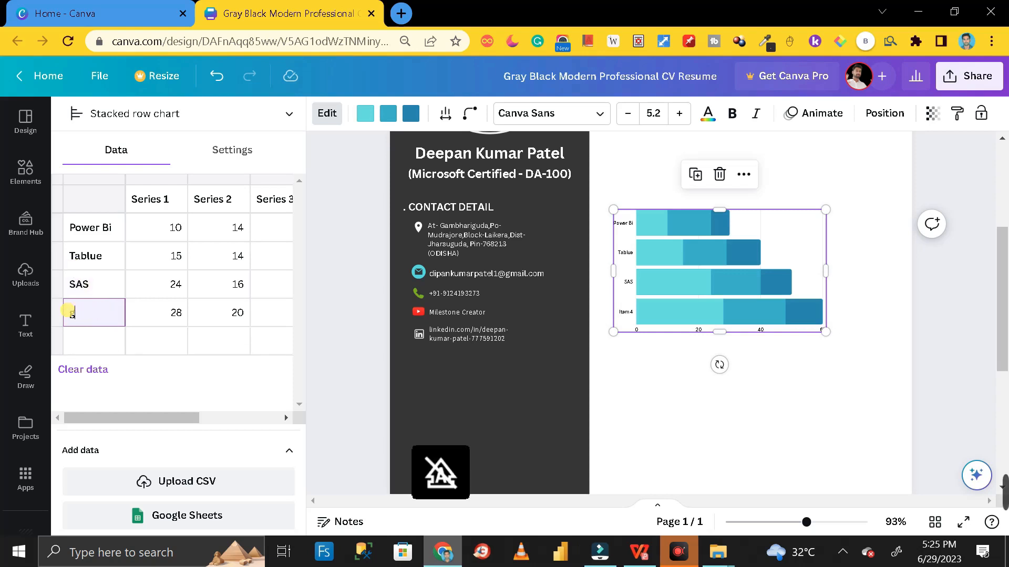
text(oogle DS)
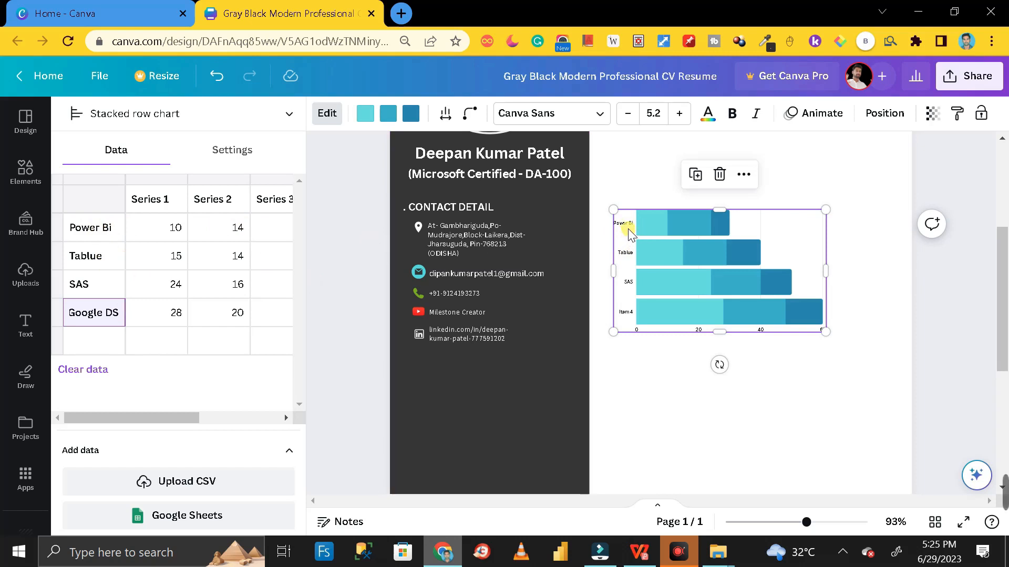
click(95, 314)
click(110, 342)
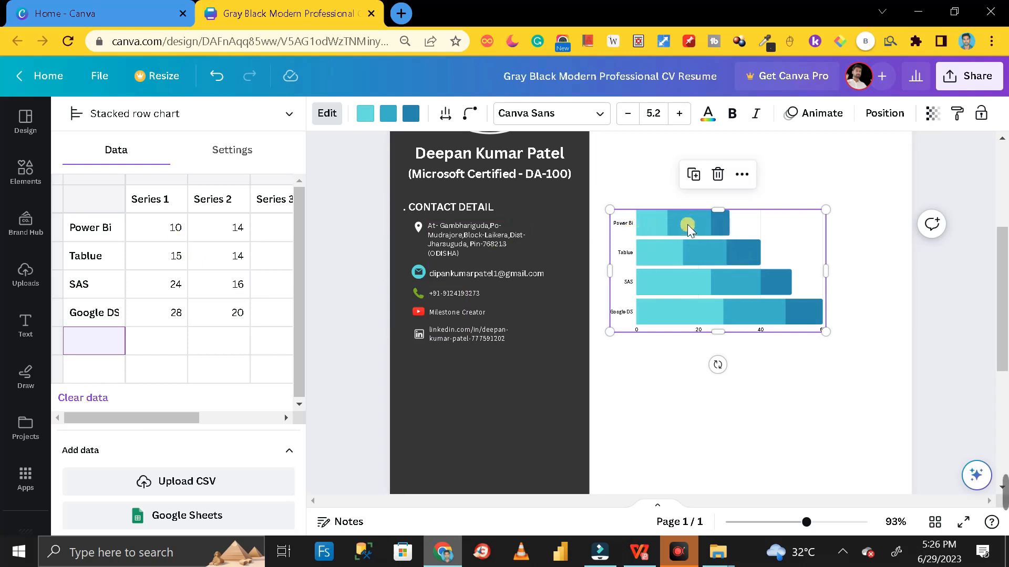
click(647, 235)
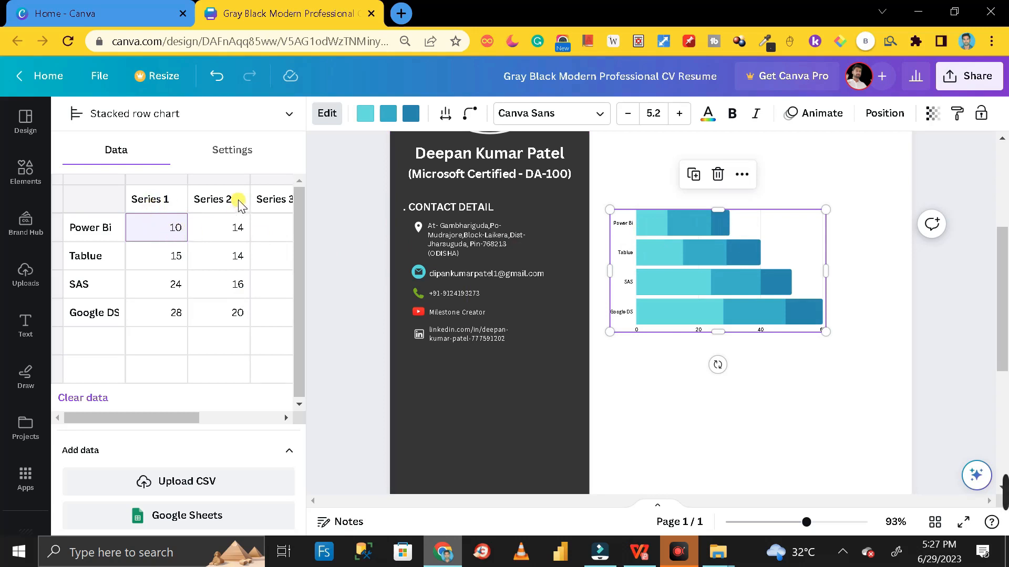
Clear the value 6 from Power Bi's Series 3 cell in the chart data table
drag(175, 412, 219, 413)
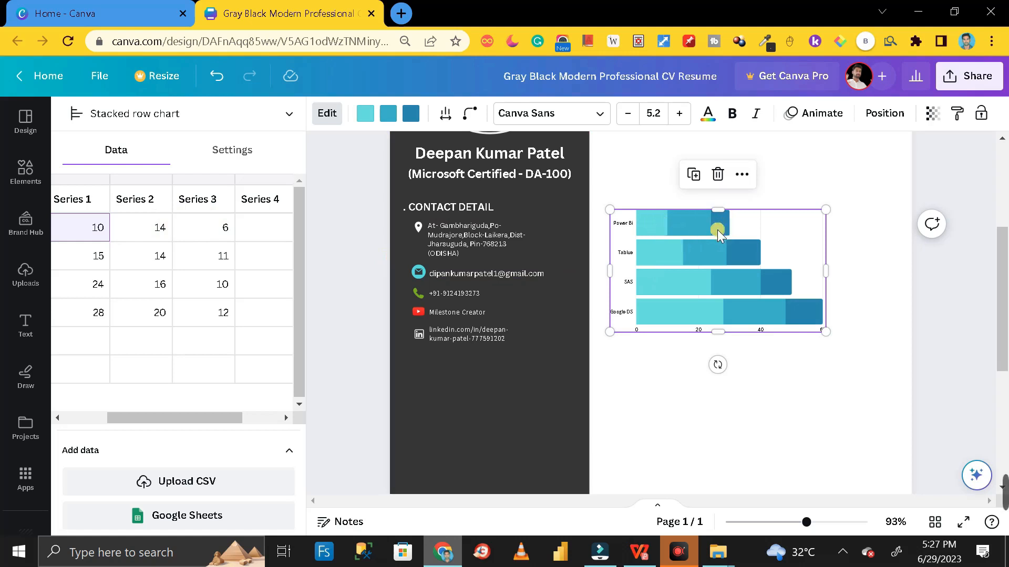
drag(232, 419, 162, 417)
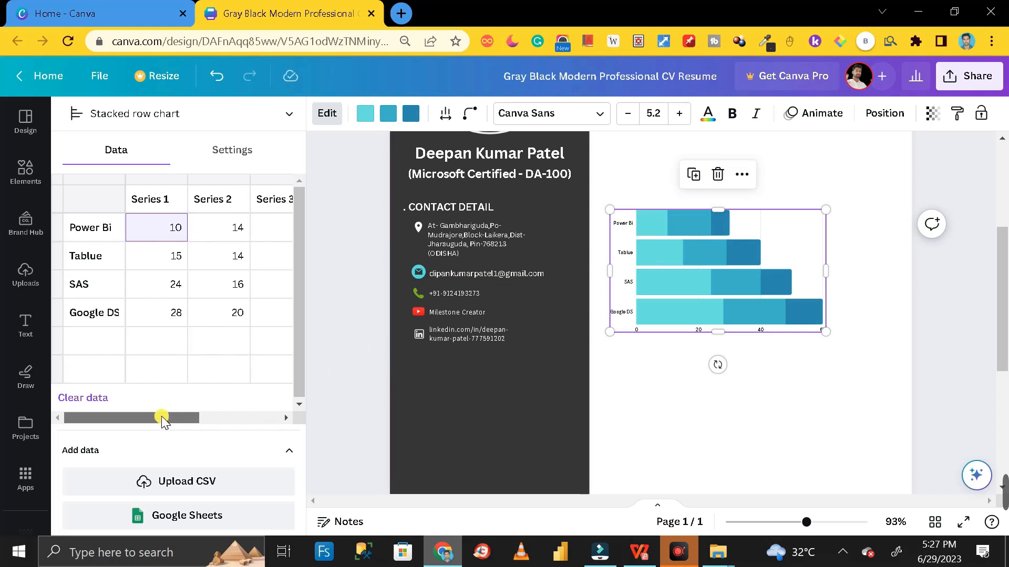
drag(153, 417, 191, 408)
click(241, 234)
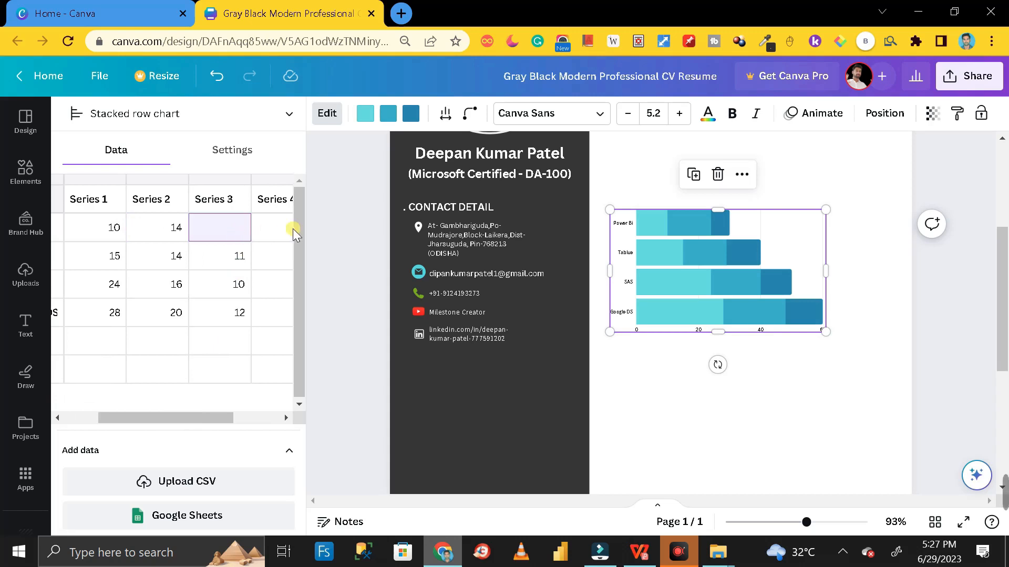
click(198, 256)
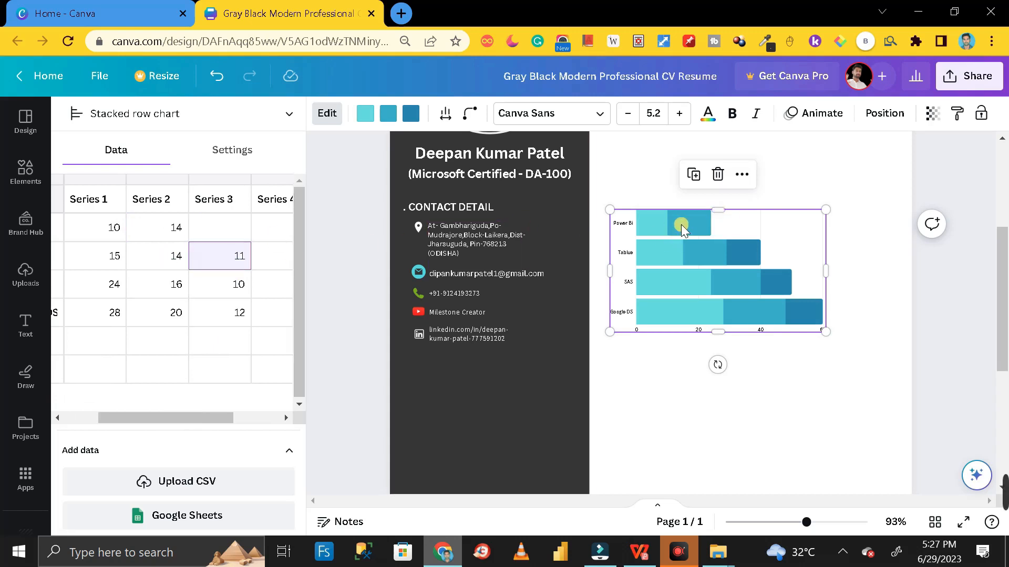
click(180, 415)
drag(180, 415, 147, 418)
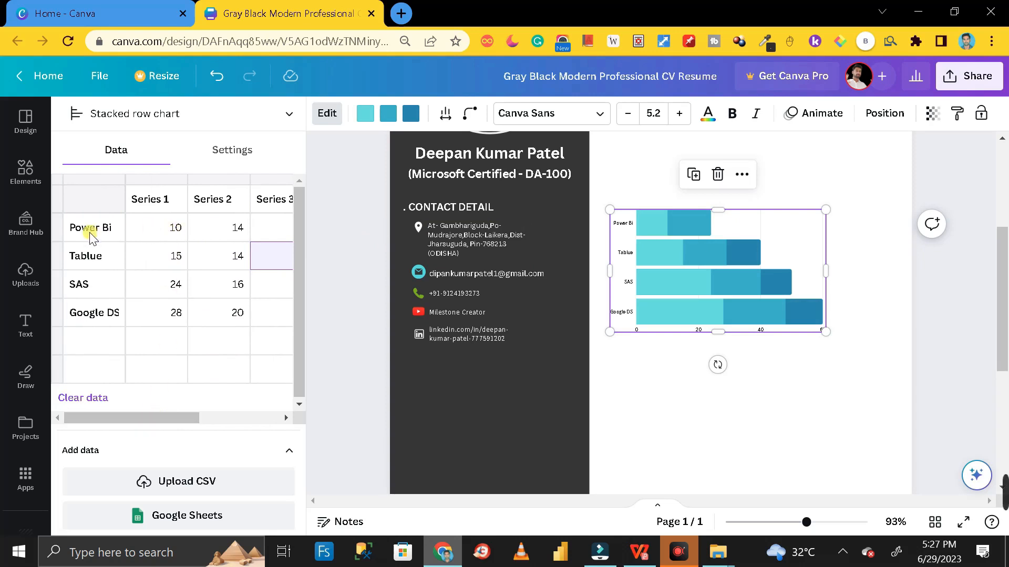
click(176, 232)
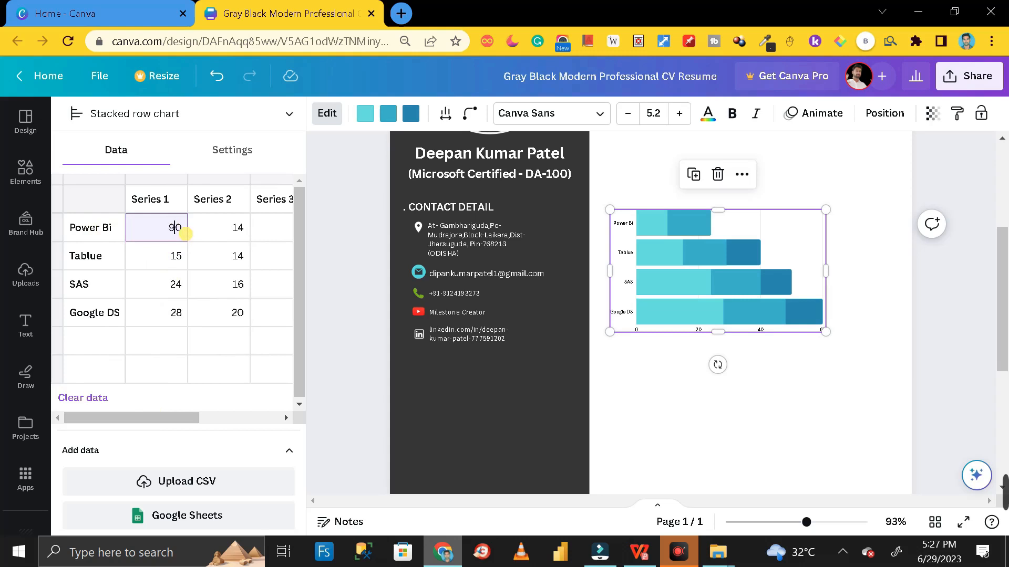
Enter Series 1/2 values: Power Bi 90/10, Tablue 80/20, SAS 50/50, Google DS 40/60
text(9)
click(236, 227)
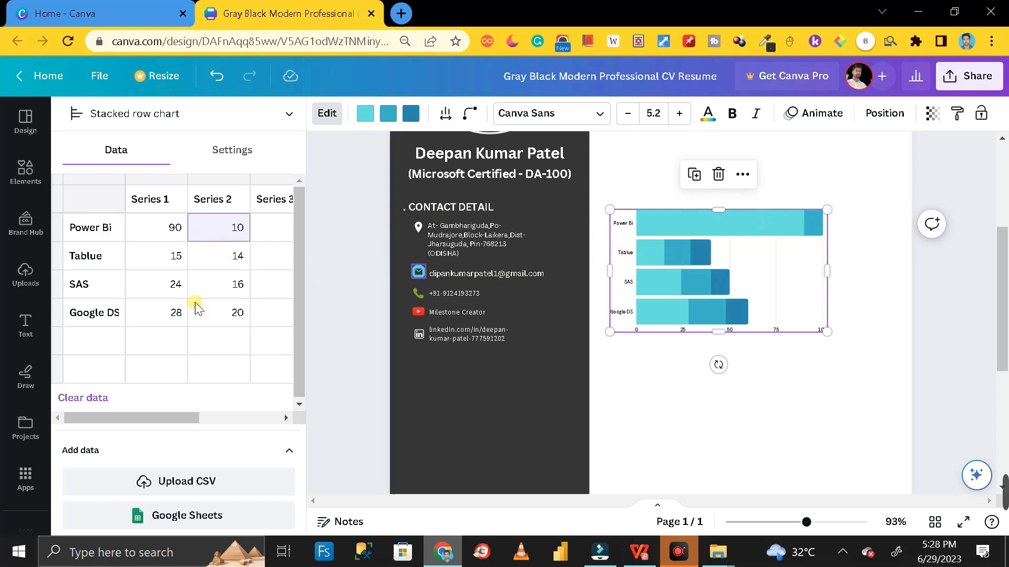
click(175, 256)
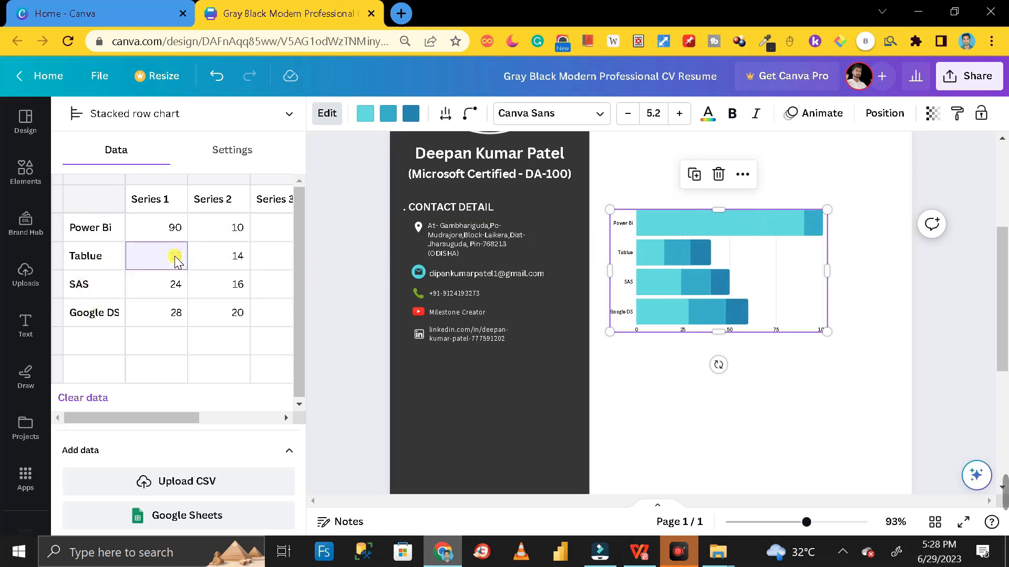
key(BackSpace)
key(BackSpace)
text(80)
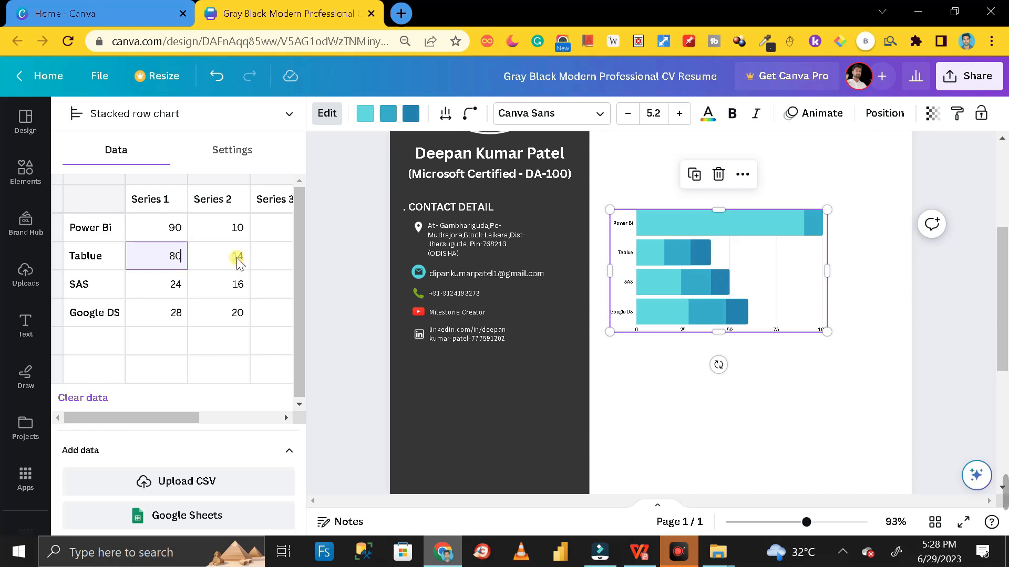
click(237, 257)
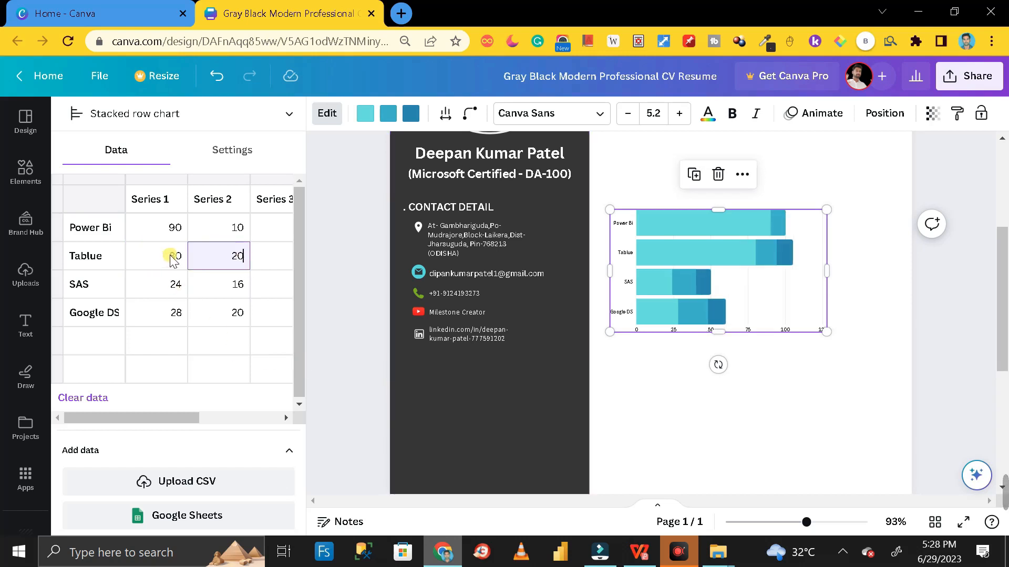
click(178, 286)
double_click(177, 285)
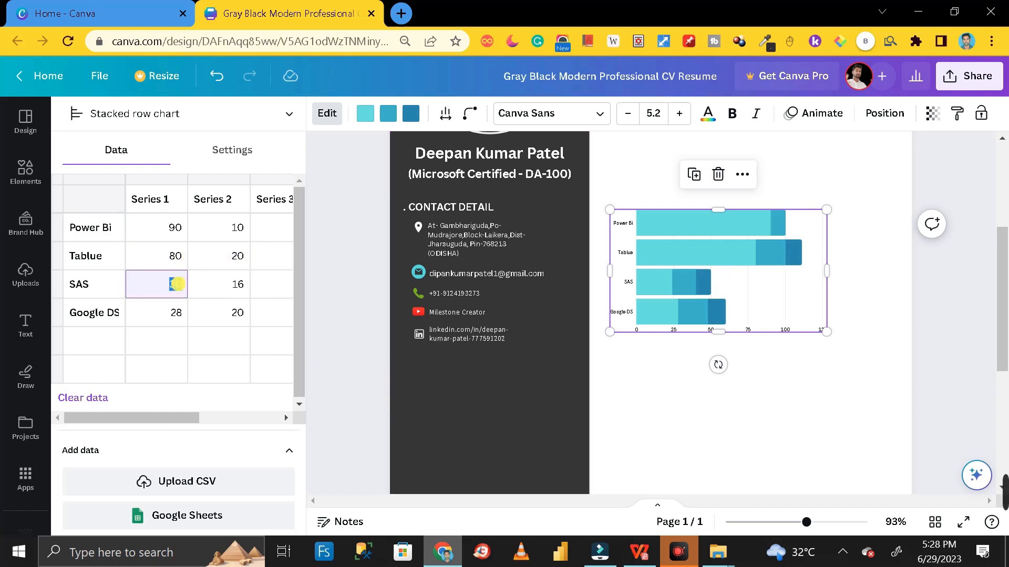
text(50)
click(236, 285)
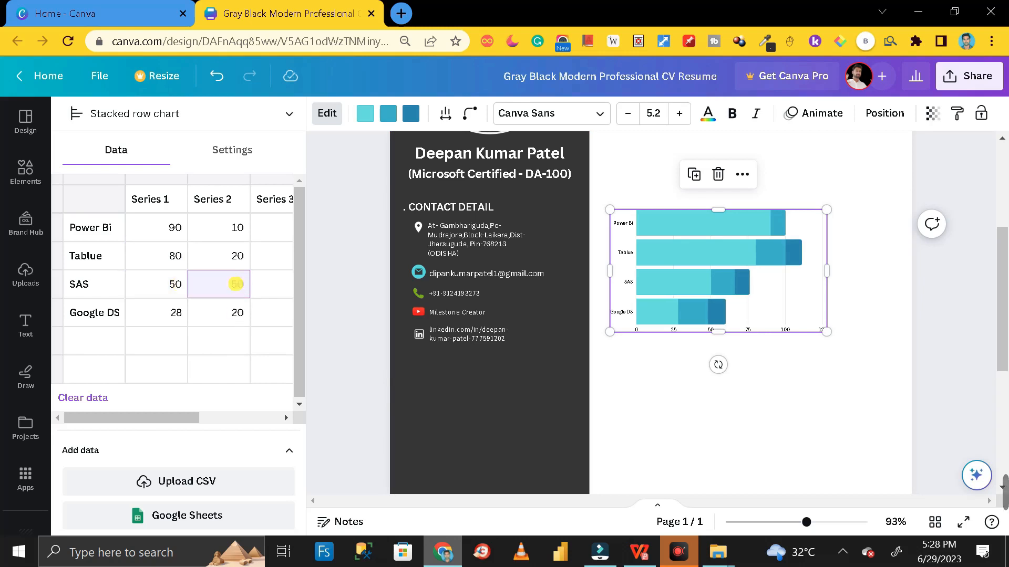
click(177, 314)
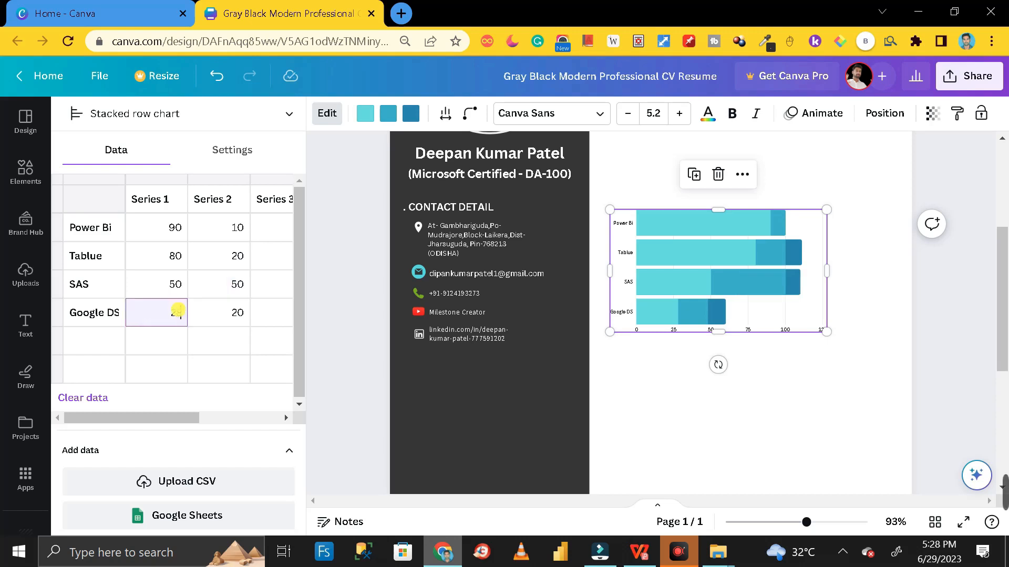
text(40)
click(236, 313)
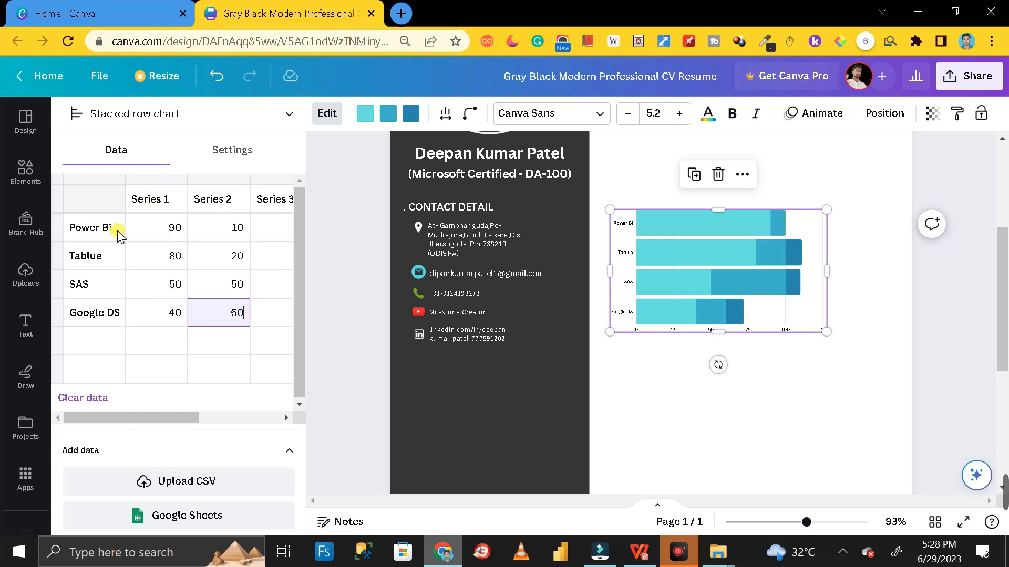
click(175, 232)
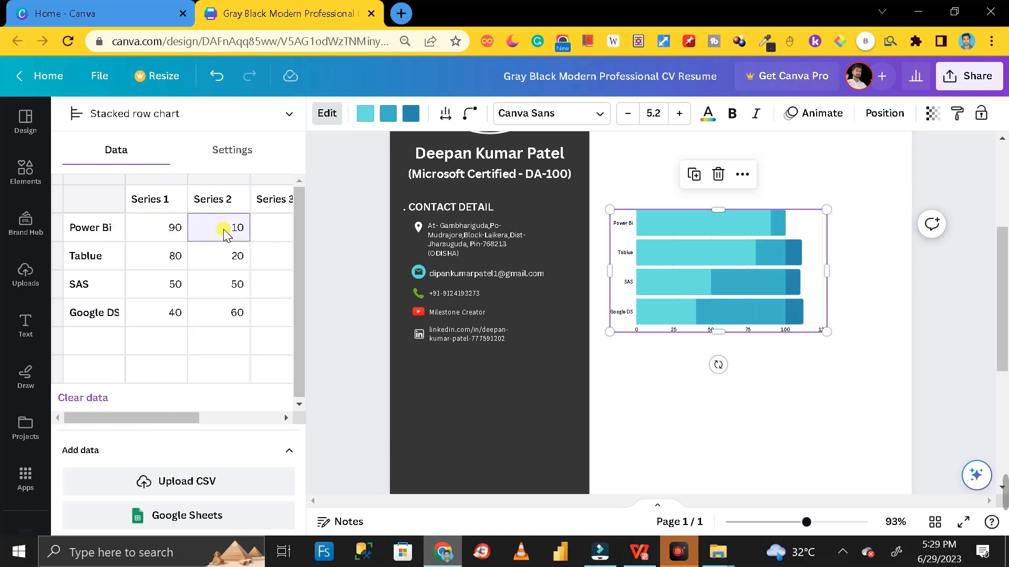
Clear the Series 3 values for Tablue, SAS and Google DS
click(165, 260)
click(96, 268)
click(241, 230)
click(227, 260)
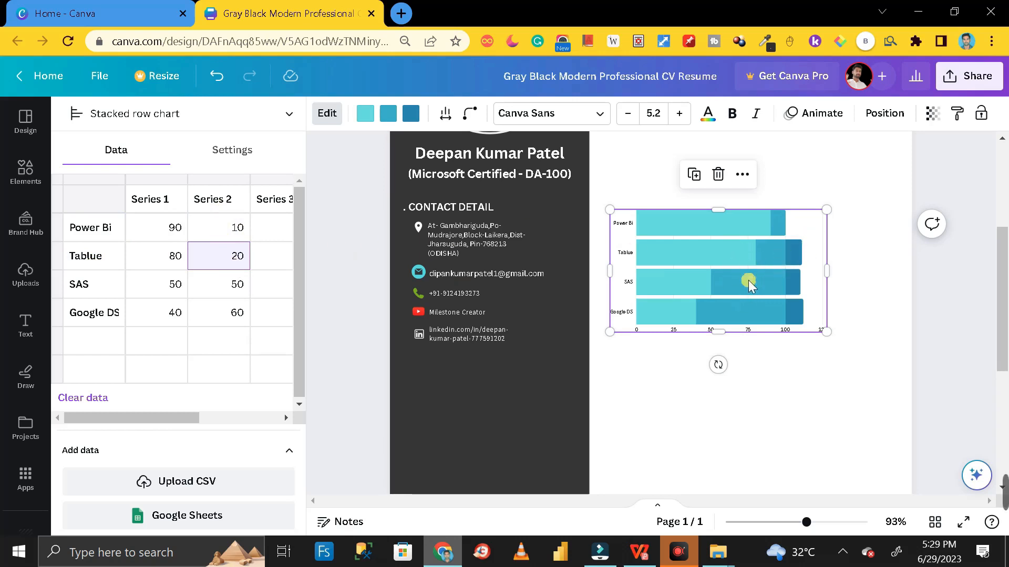
drag(169, 418, 210, 418)
click(234, 258)
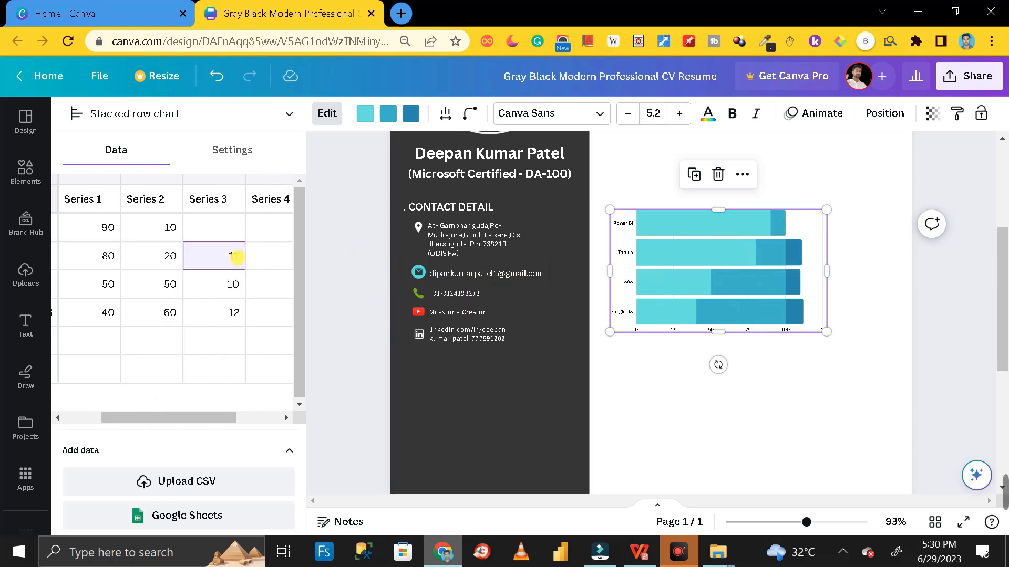
click(231, 284)
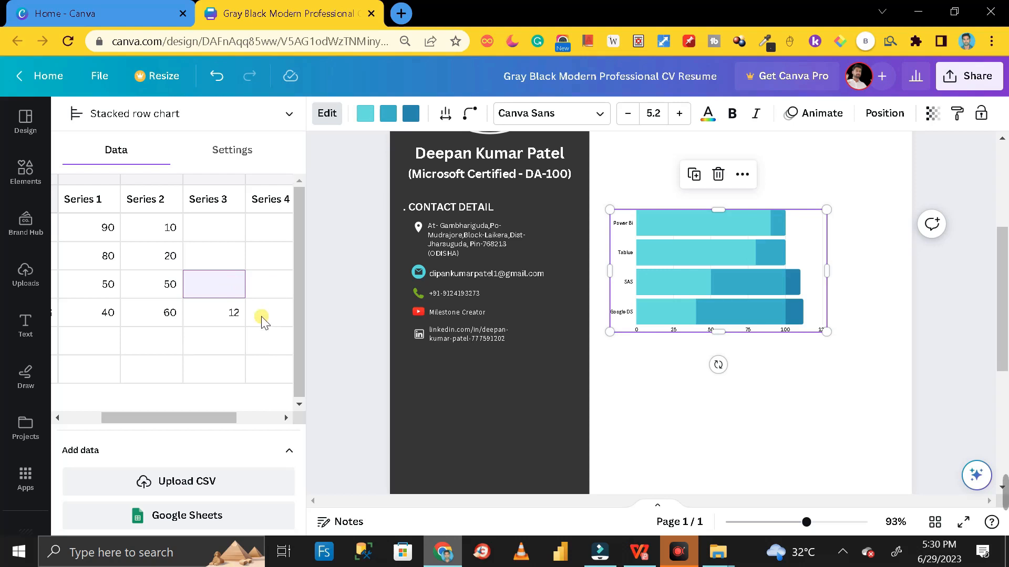
click(234, 313)
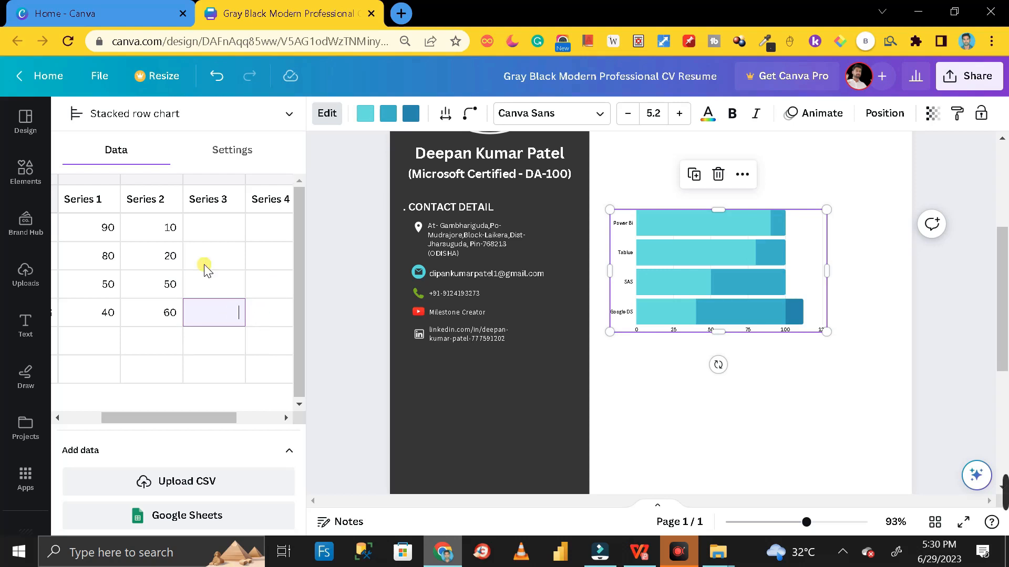
key(Return)
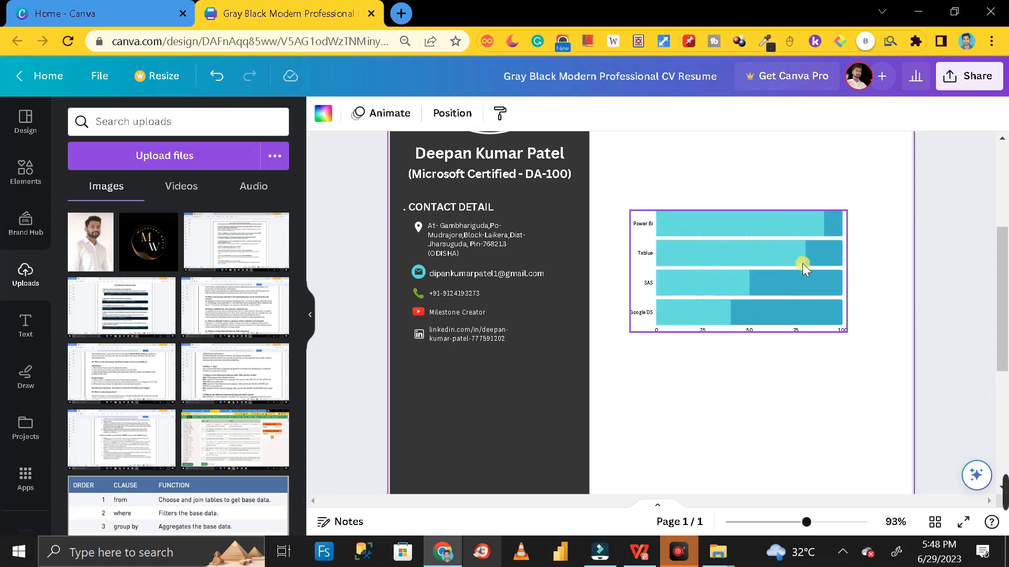
Colour the first series lime and the second white, then shrink the chart to about 6.7 × 3.8
click(824, 333)
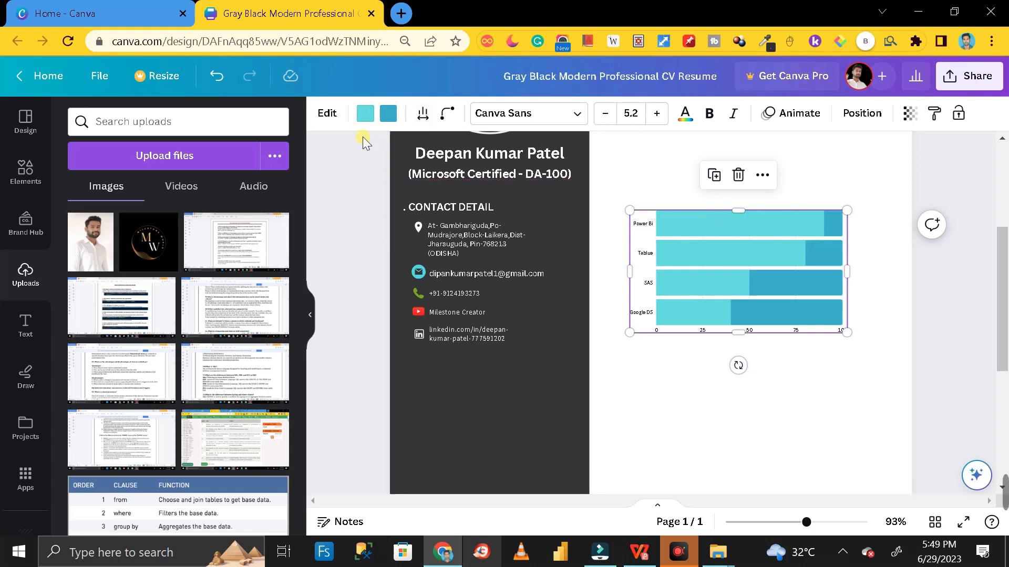
click(365, 113)
scroll(188, 354, down, 4)
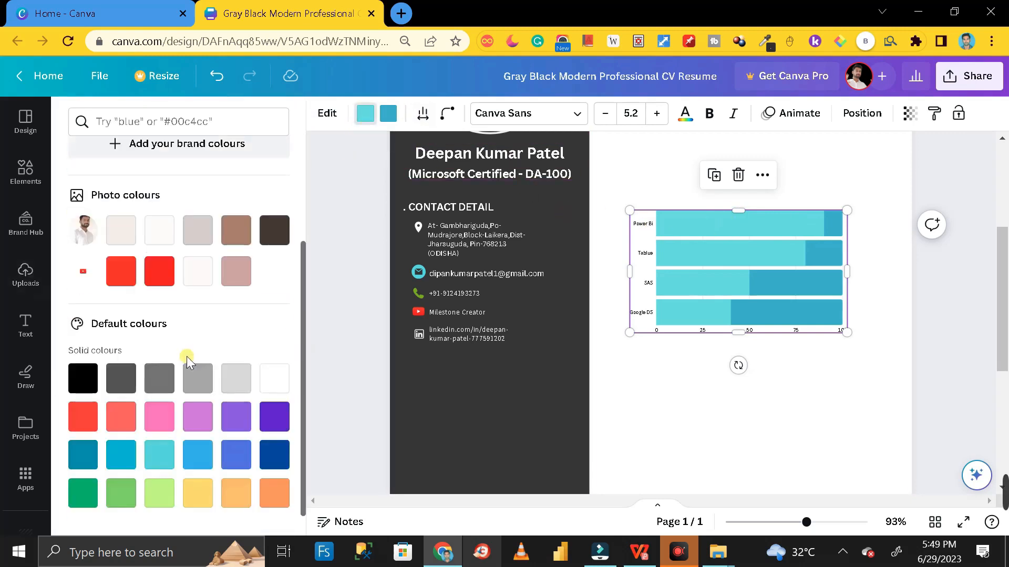
click(171, 475)
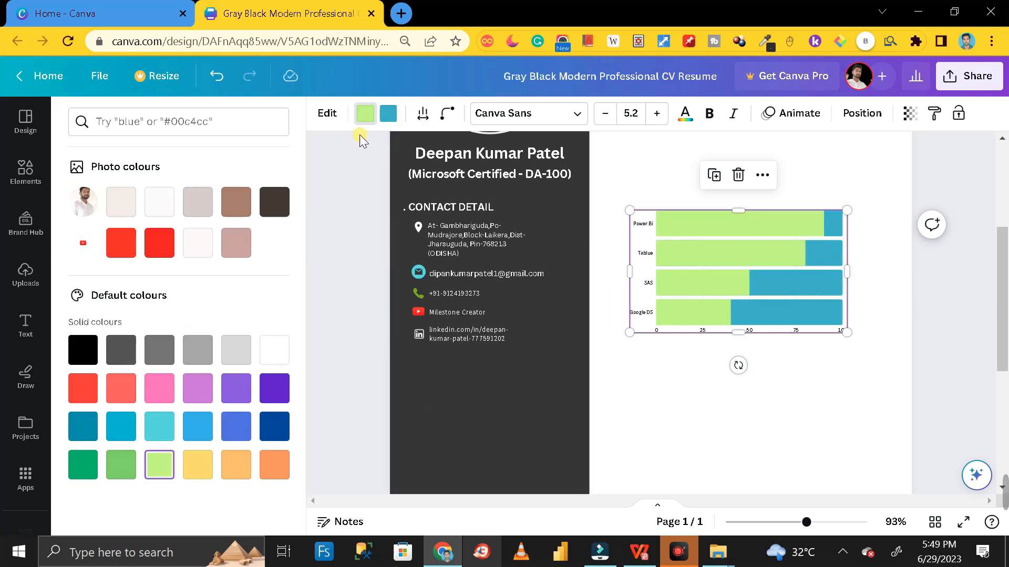
click(388, 113)
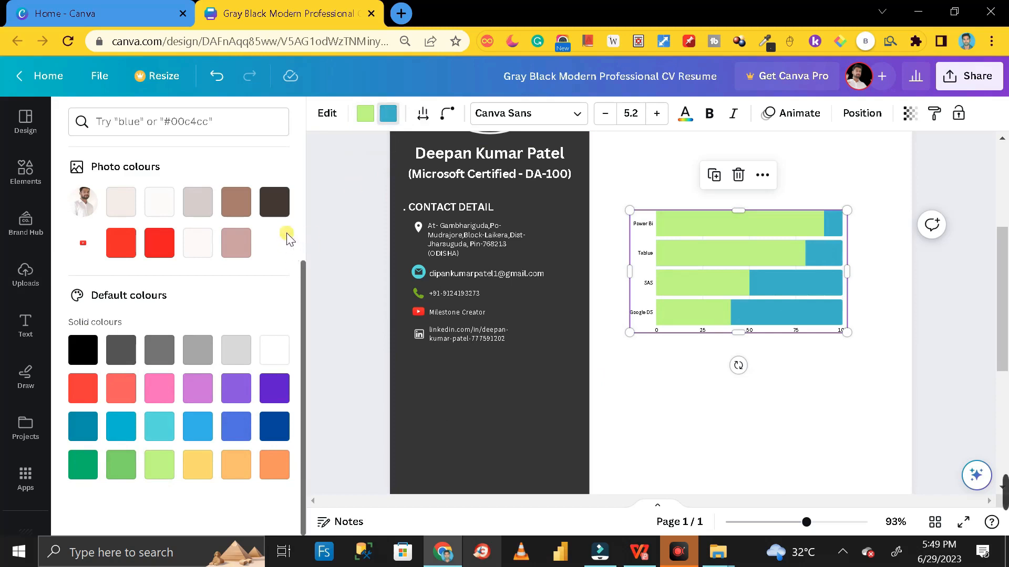
click(274, 350)
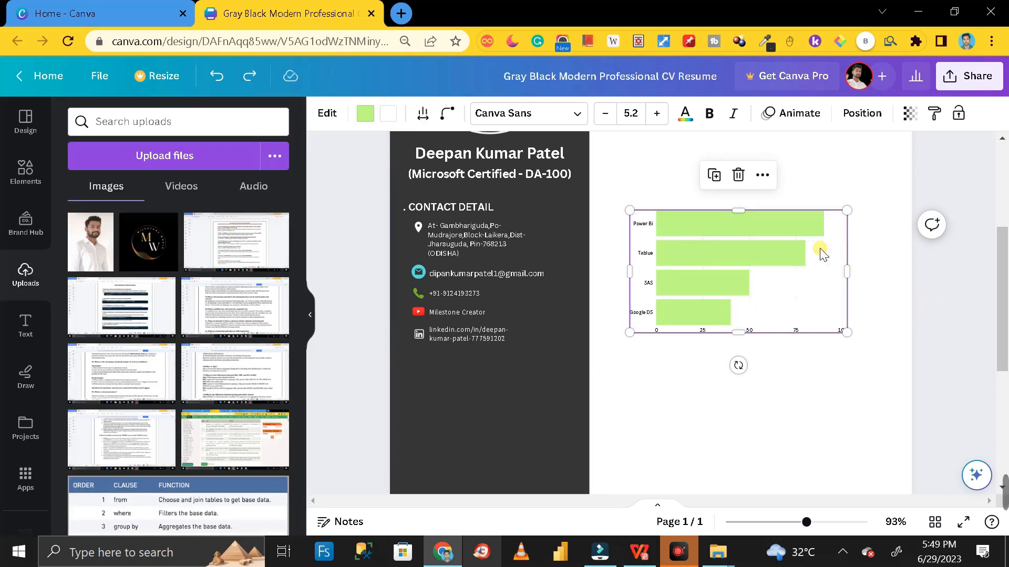
drag(846, 210, 549, 418)
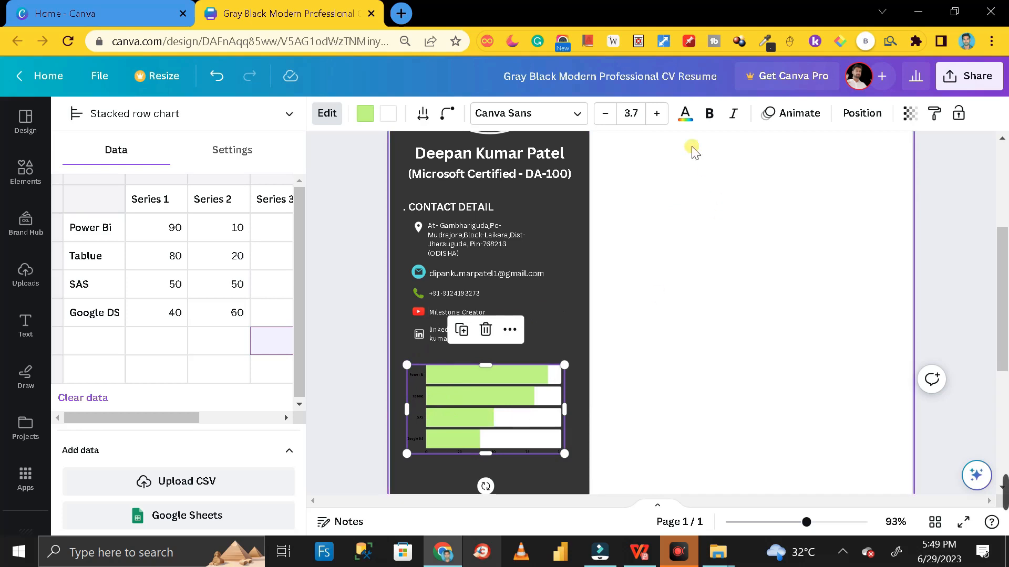
Make the chart labels white at font size 5.7 and nudge the chart up and right
click(688, 124)
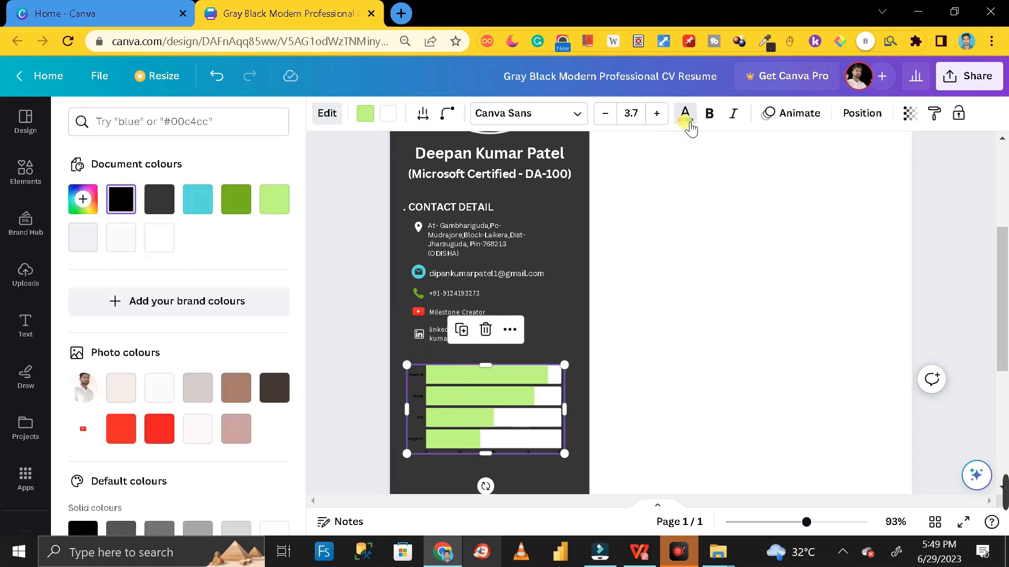
click(163, 247)
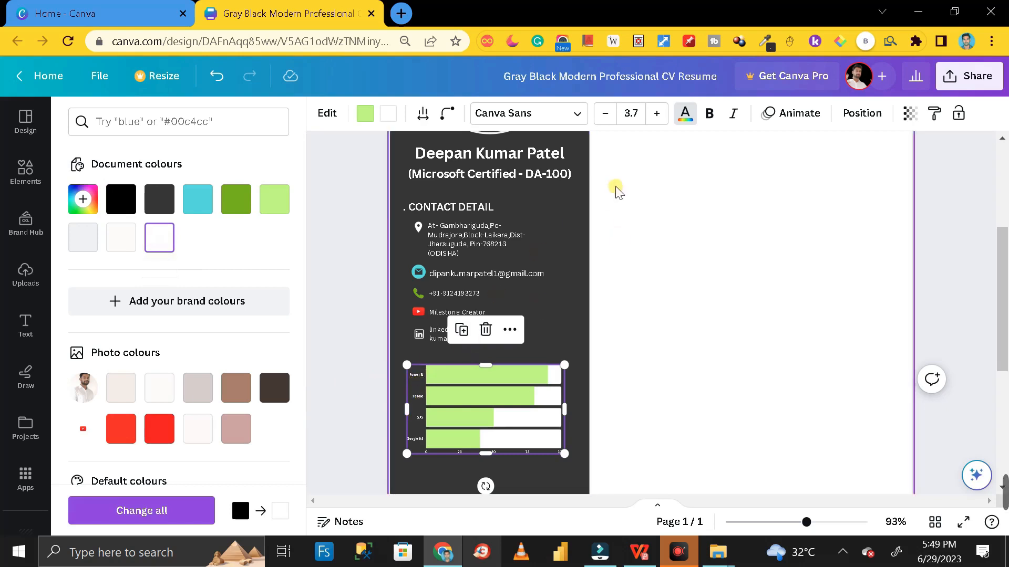
click(657, 114)
click(656, 115)
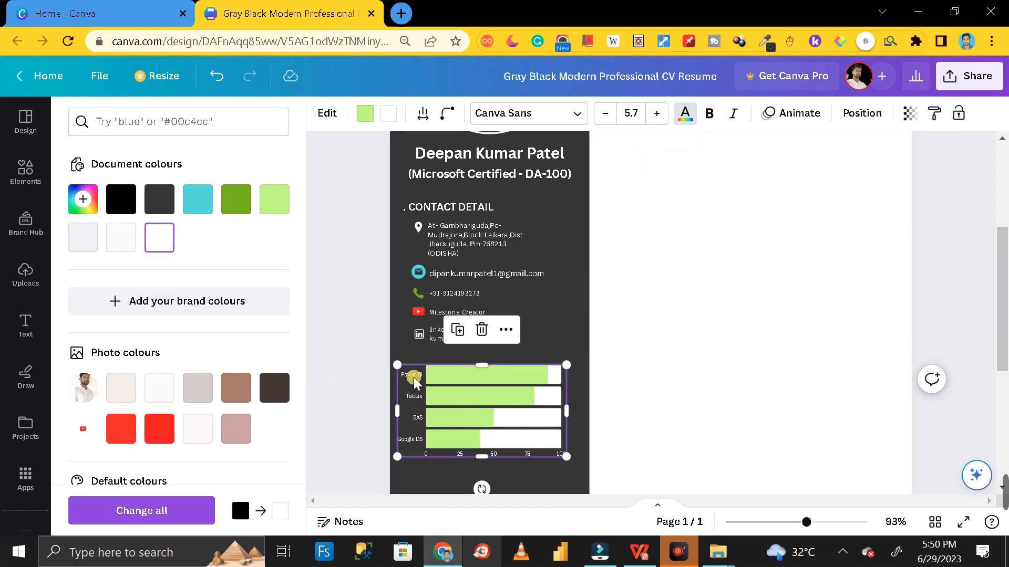
drag(492, 440, 513, 435)
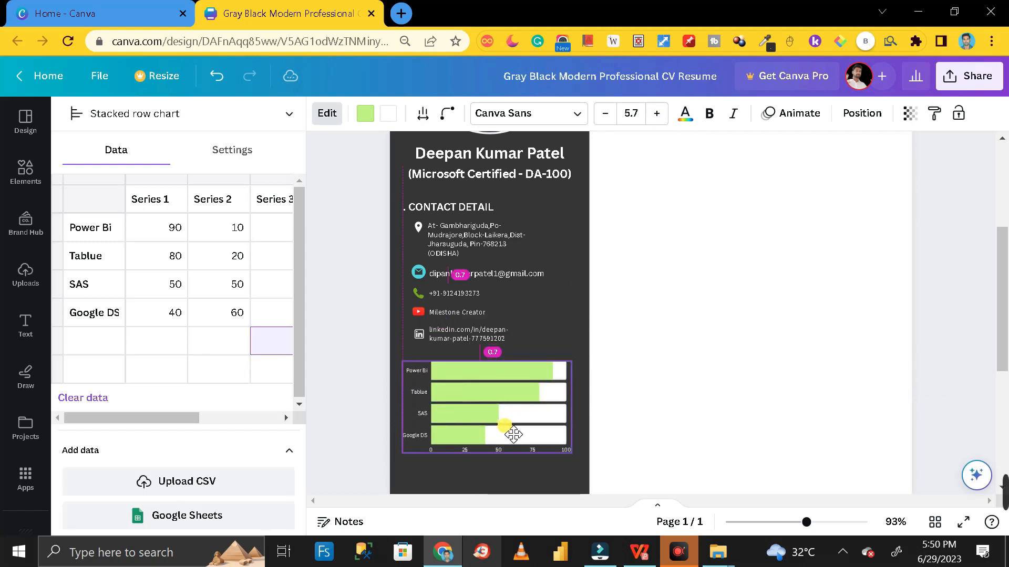
drag(512, 434, 504, 427)
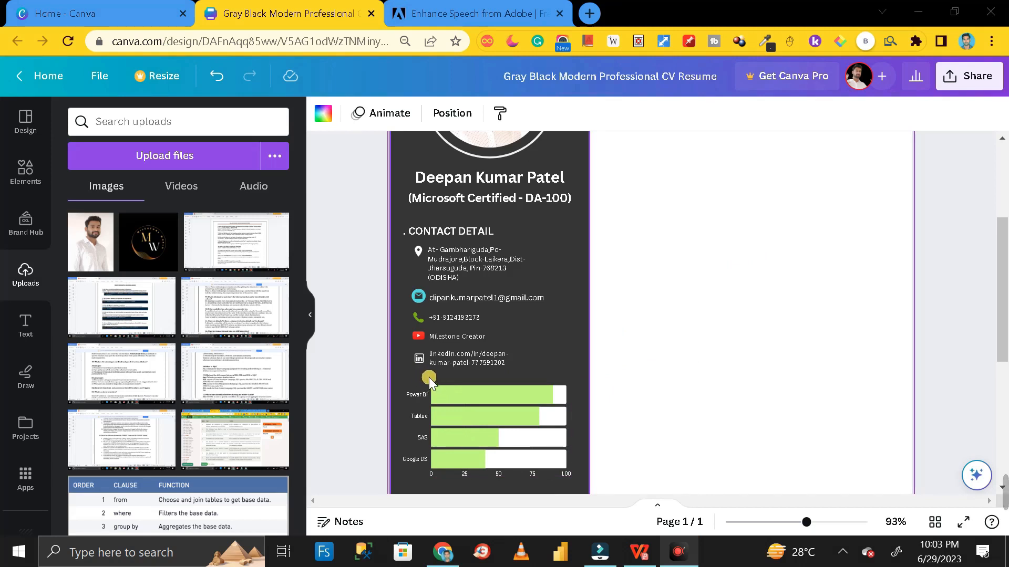
Paste a copy of the CONTACT DETAIL heading above the skills chart and nudge the chart down
click(462, 231)
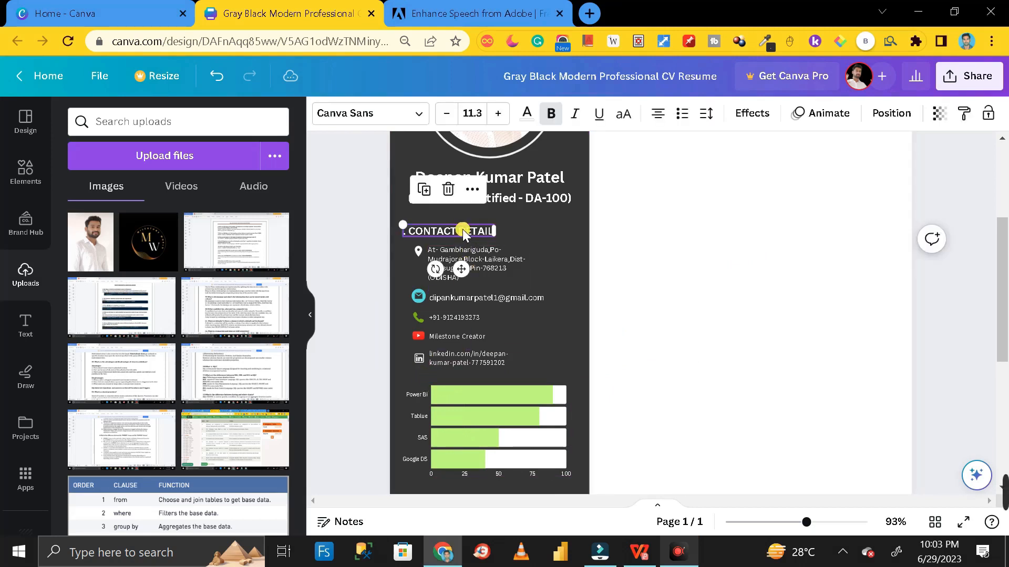
click(623, 297)
key(ctrl+v)
drag(482, 240, 482, 386)
scroll(482, 385, down, 1)
drag(485, 361, 486, 383)
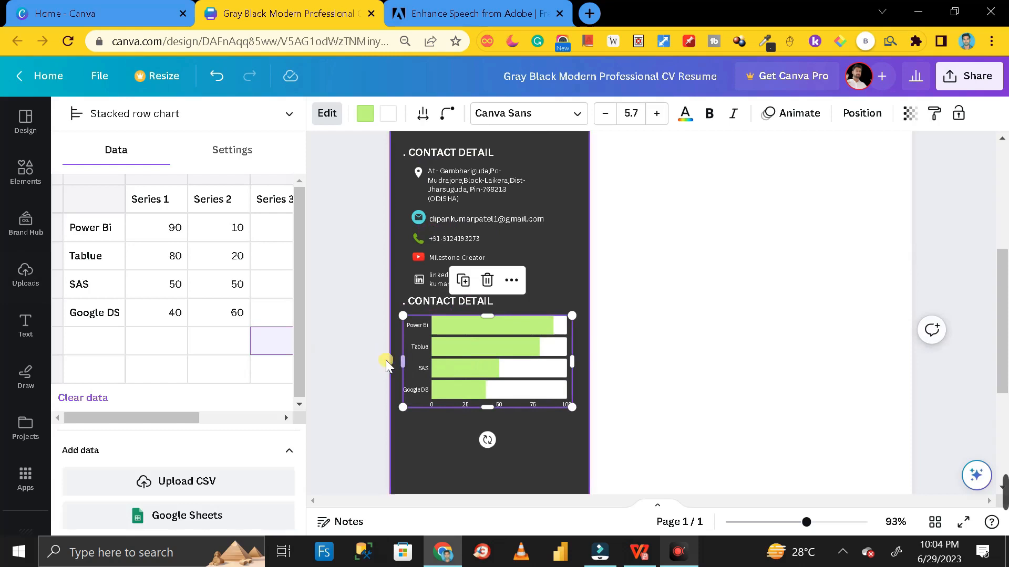
click(392, 361)
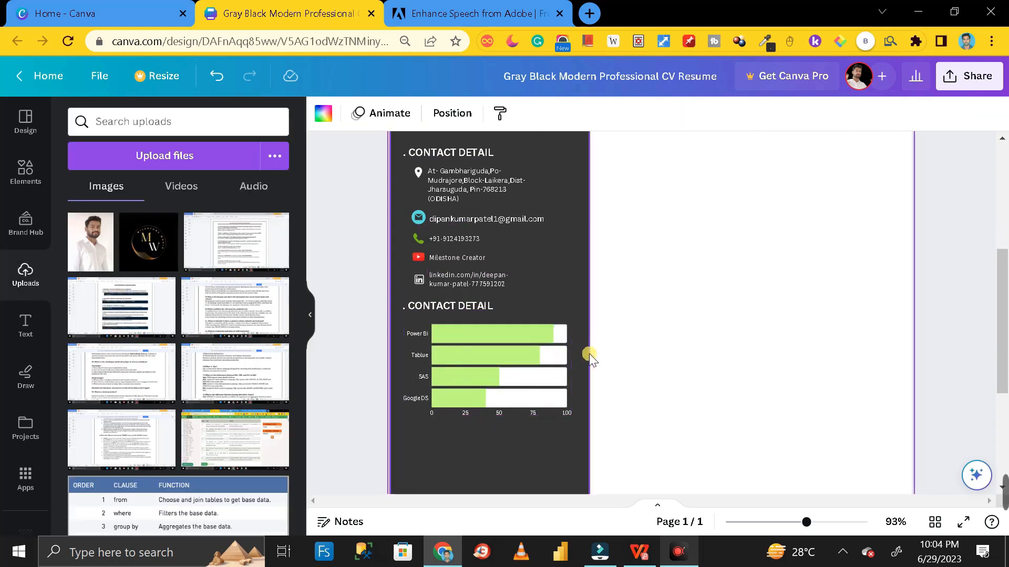
Bring up the Elements library with the previous charts search cleared
scroll(554, 361, down, 1)
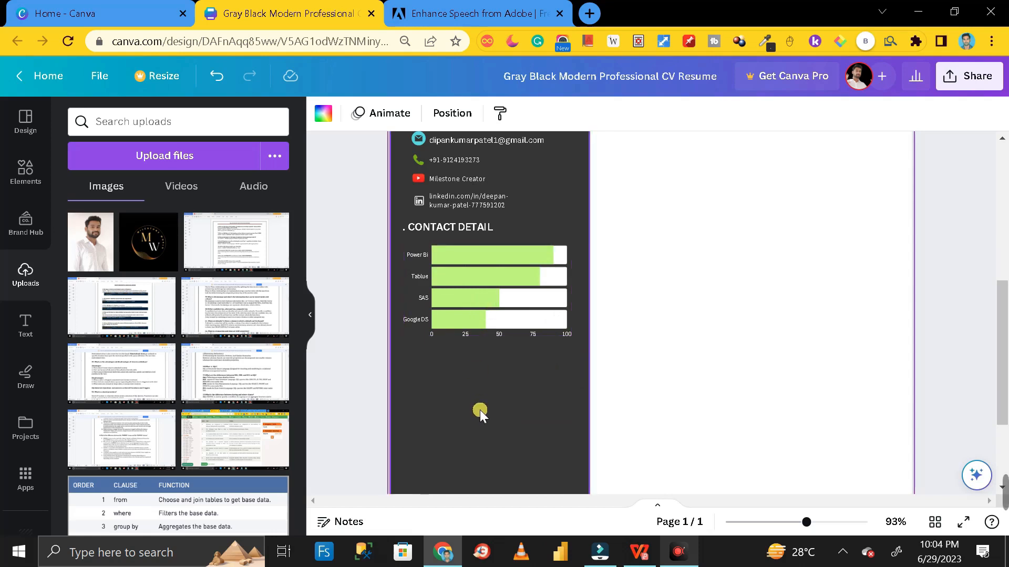
click(29, 176)
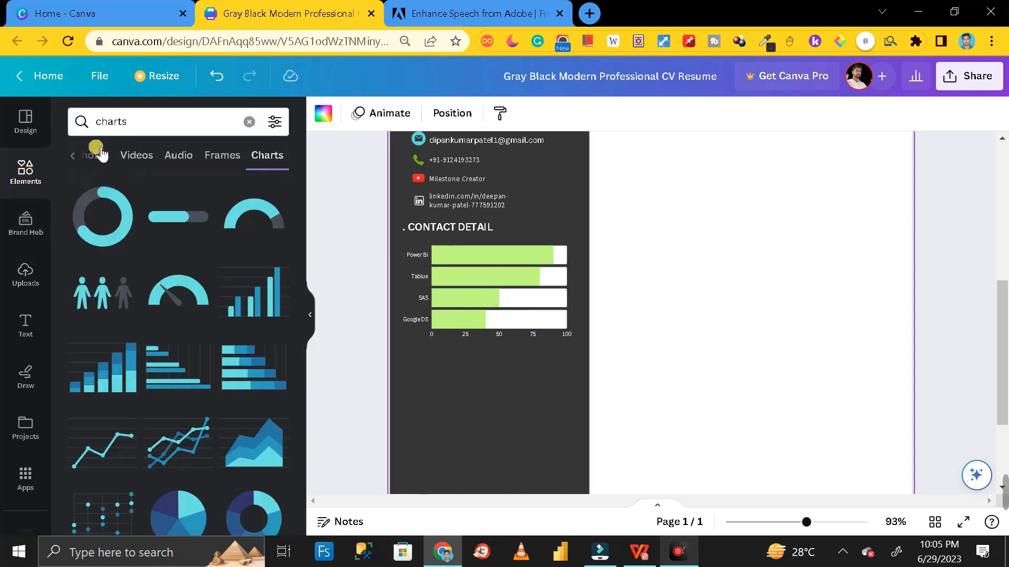
click(249, 122)
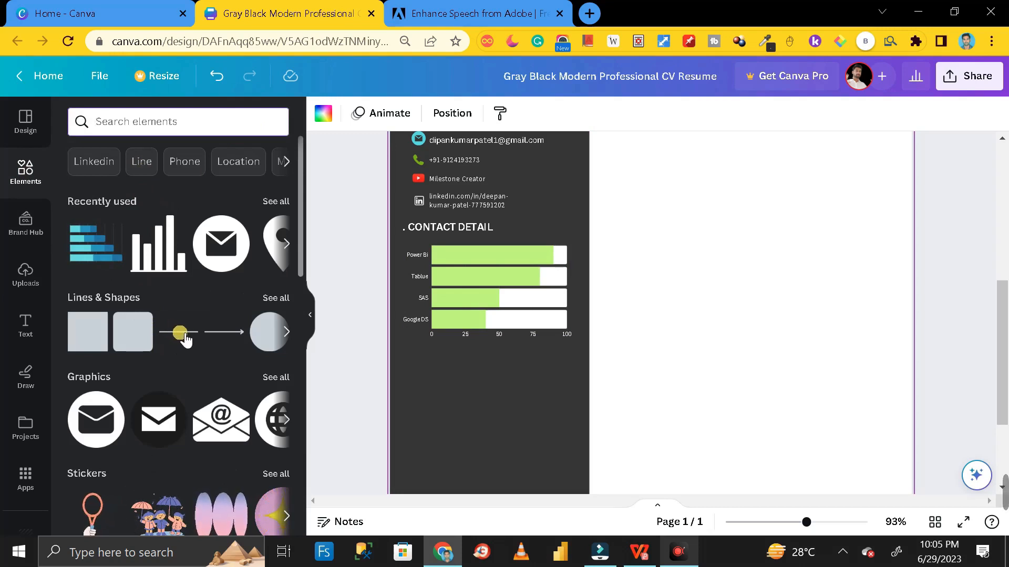
Place a straight line on the sidebar beneath the skills chart and colour it white
click(179, 332)
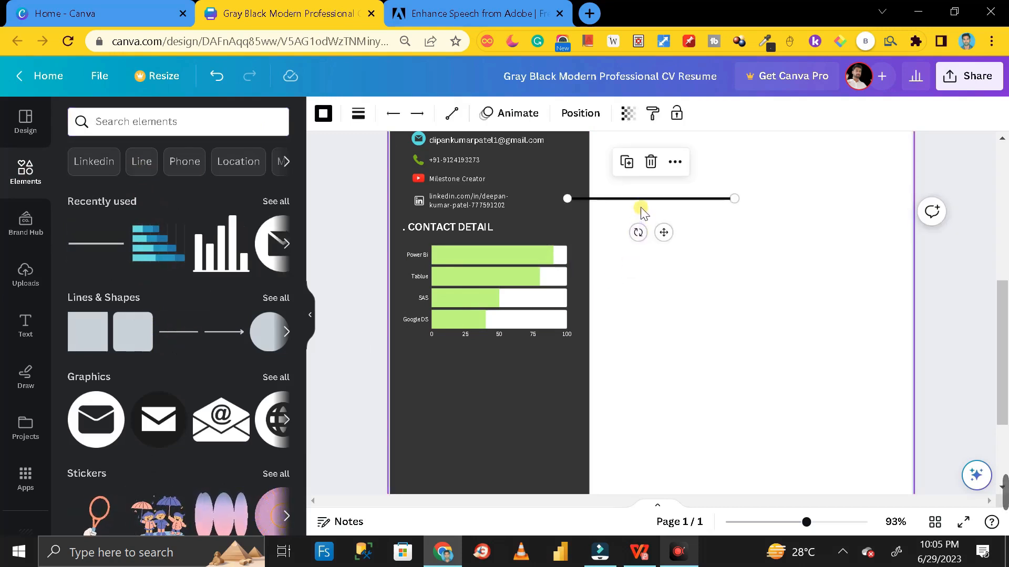
drag(641, 200, 491, 358)
click(325, 113)
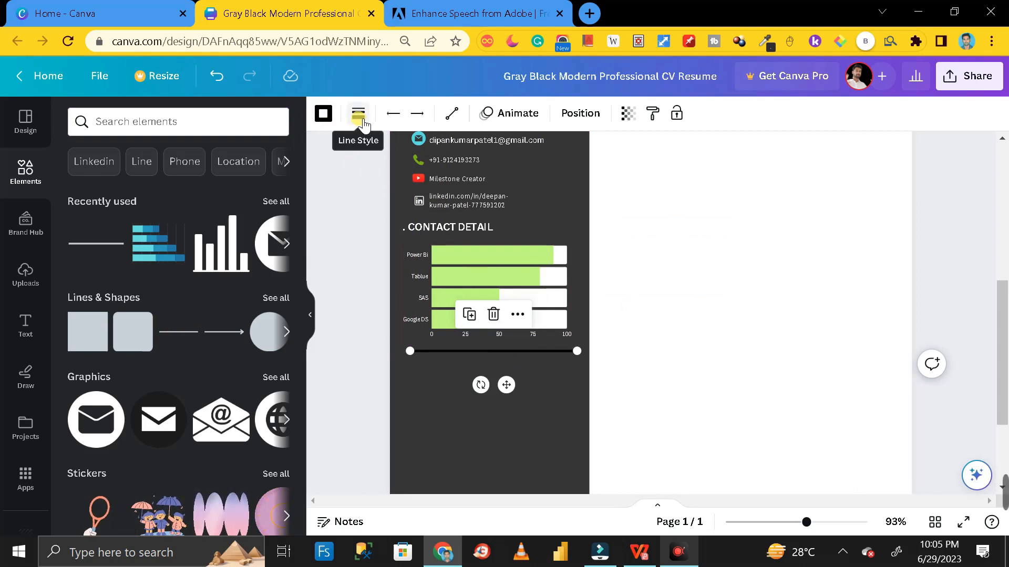
click(323, 114)
click(159, 238)
click(670, 329)
scroll(672, 331, up, 5)
scroll(672, 331, down, 3)
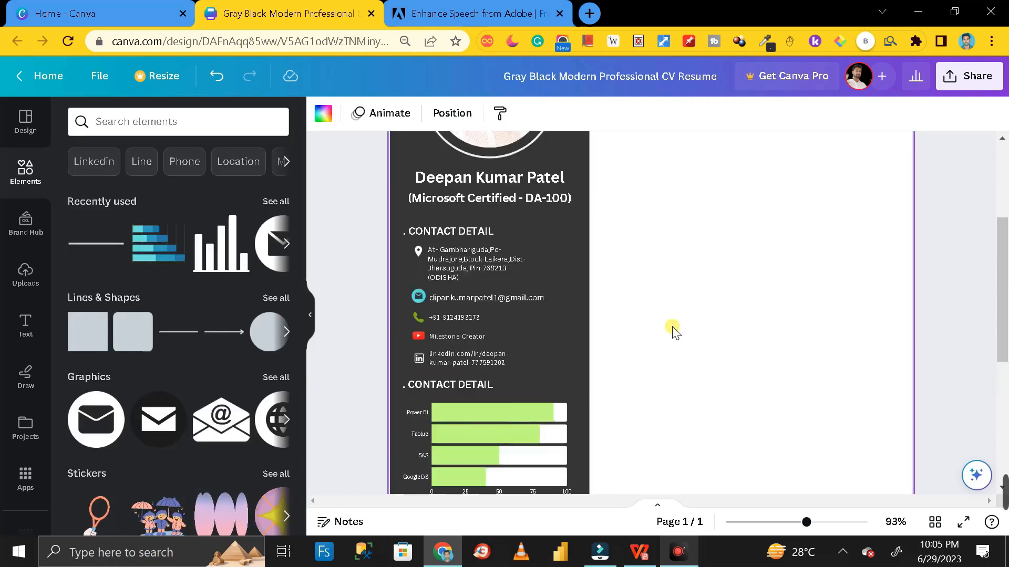
scroll(671, 331, down, 3)
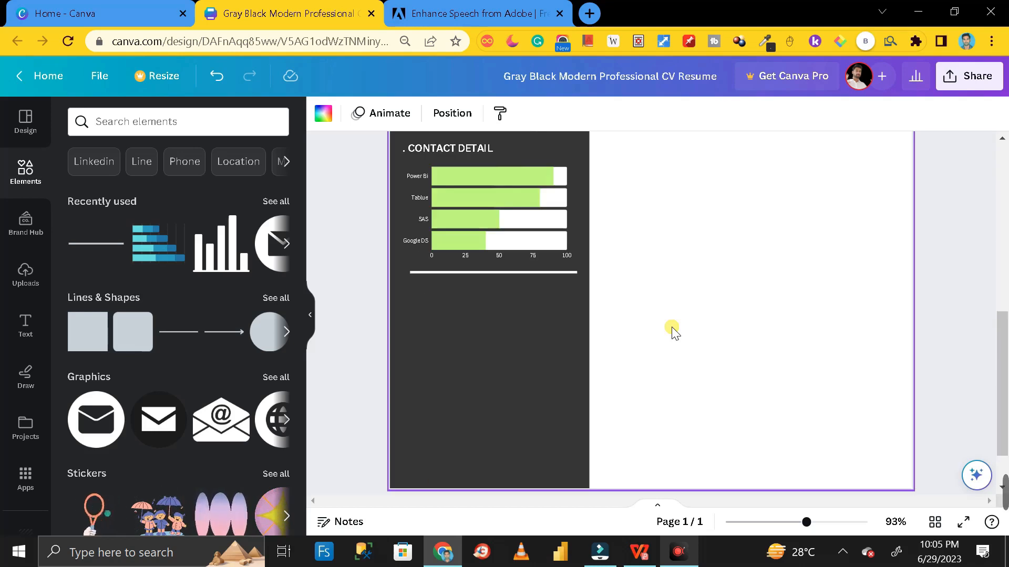
scroll(674, 331, up, 2)
scroll(673, 331, down, 2)
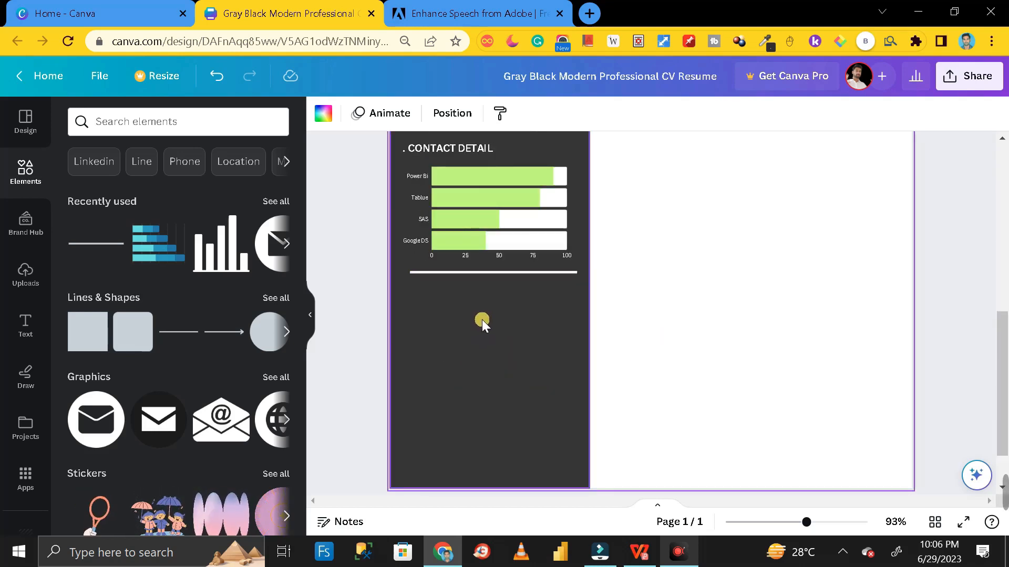
Search the Elements library for charts and show all chart types
click(507, 332)
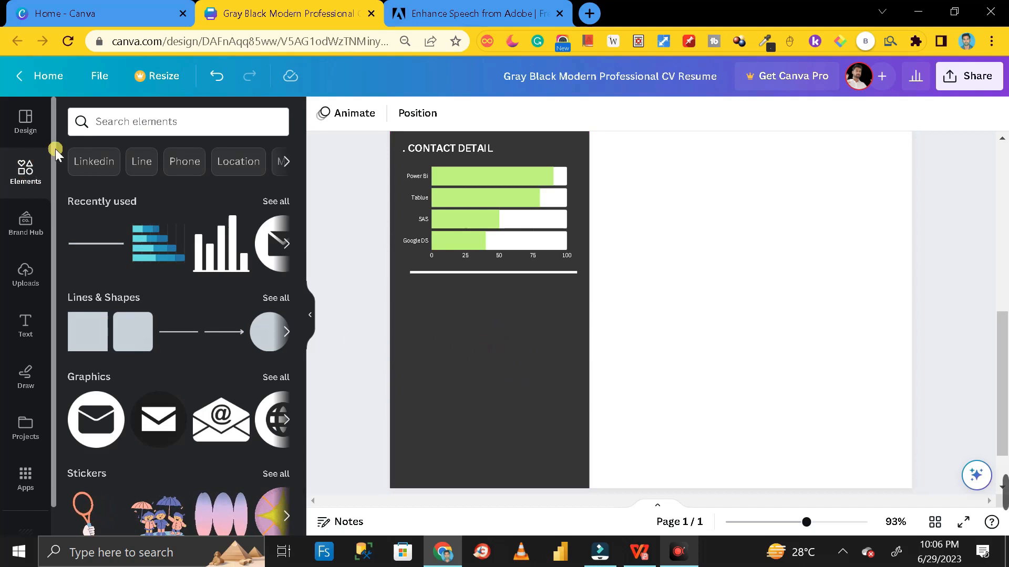
click(131, 124)
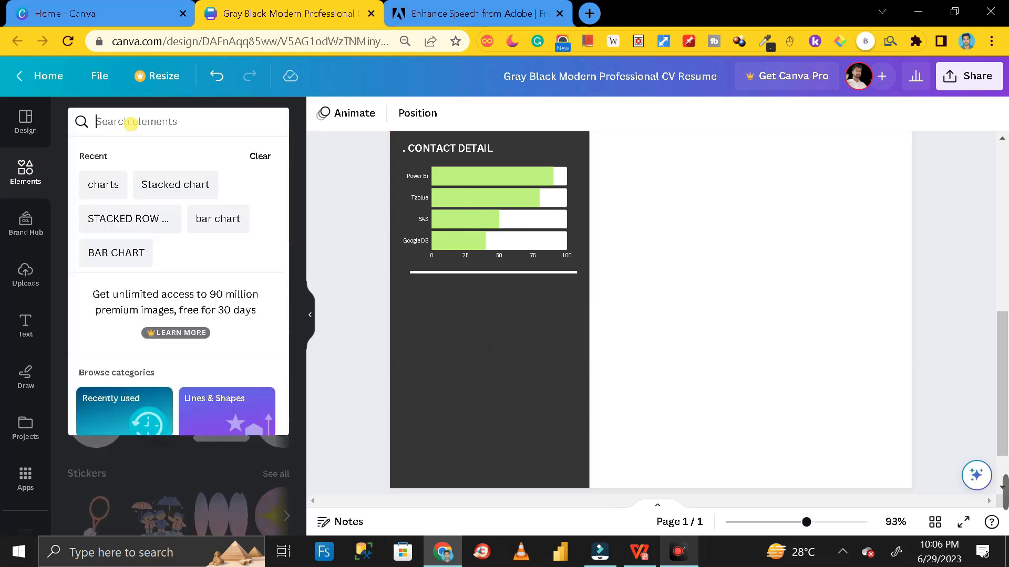
click(105, 184)
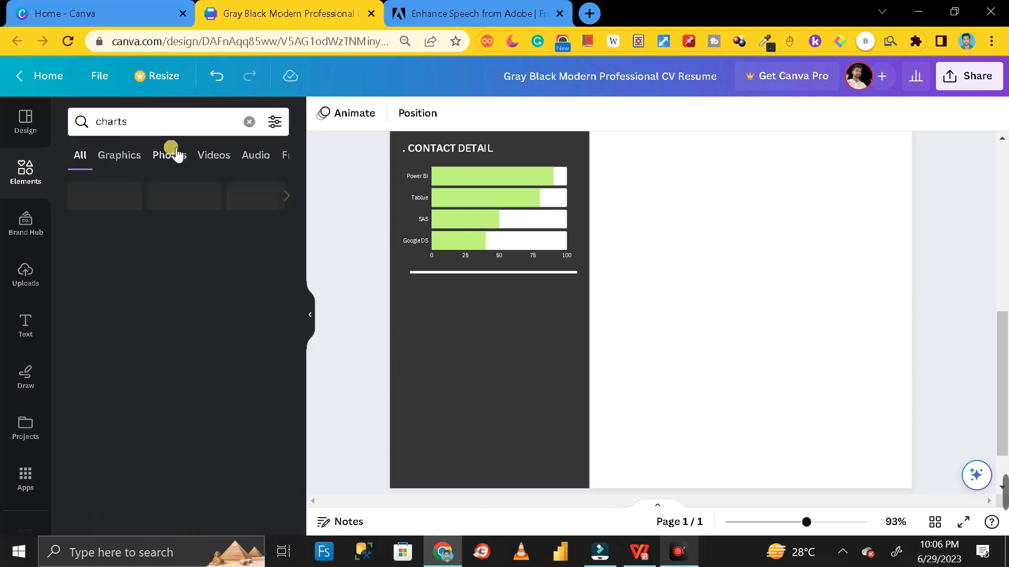
click(278, 236)
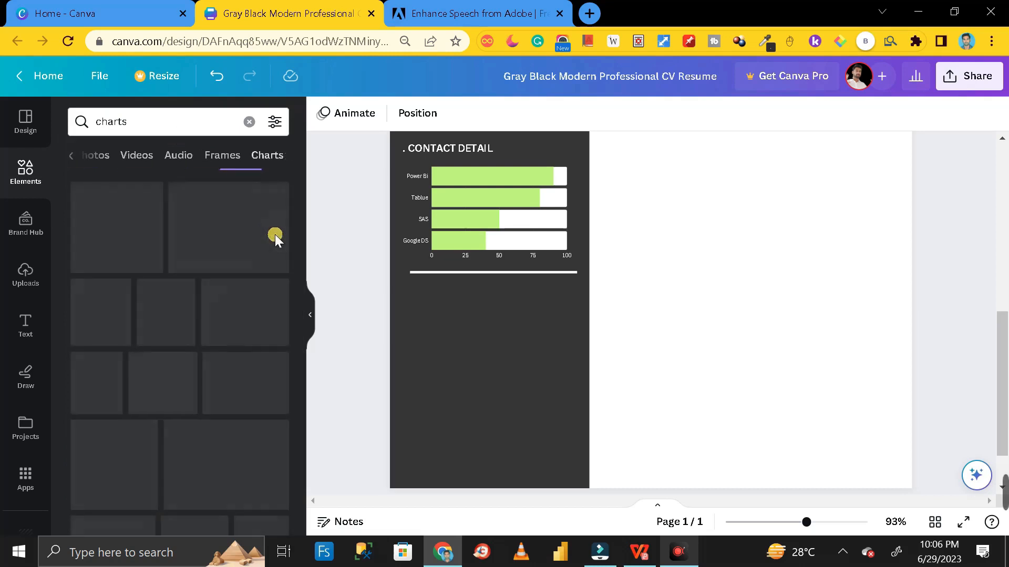
scroll(281, 256, down, 2)
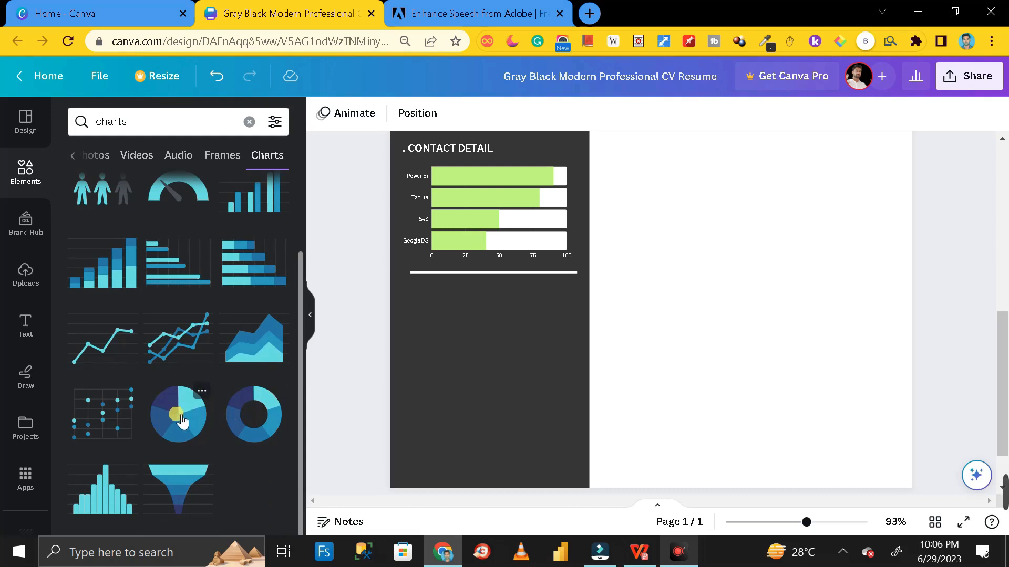
Add a donut chart, move it into the sidebar below the divider and shrink it
click(256, 419)
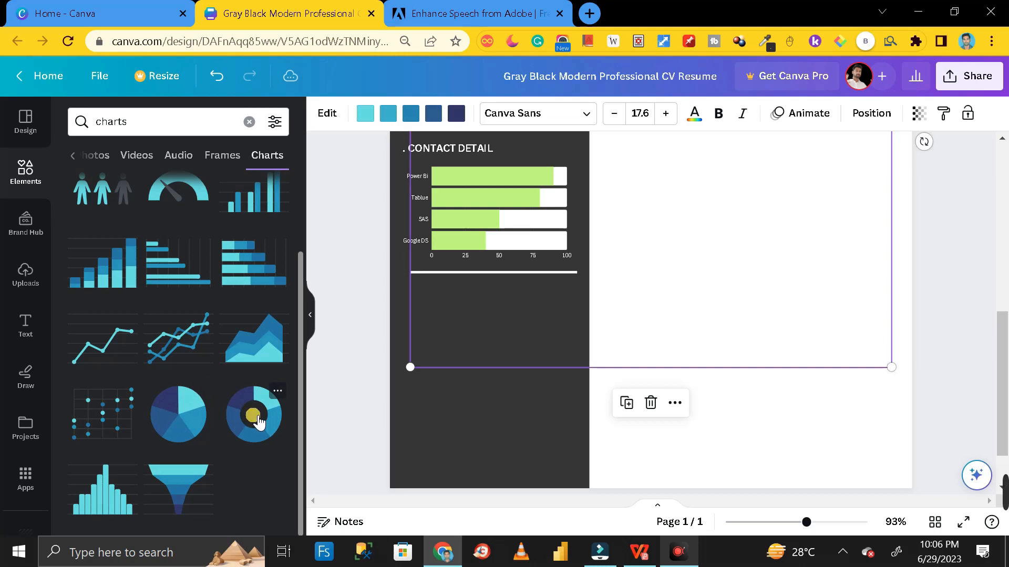
drag(731, 309, 727, 508)
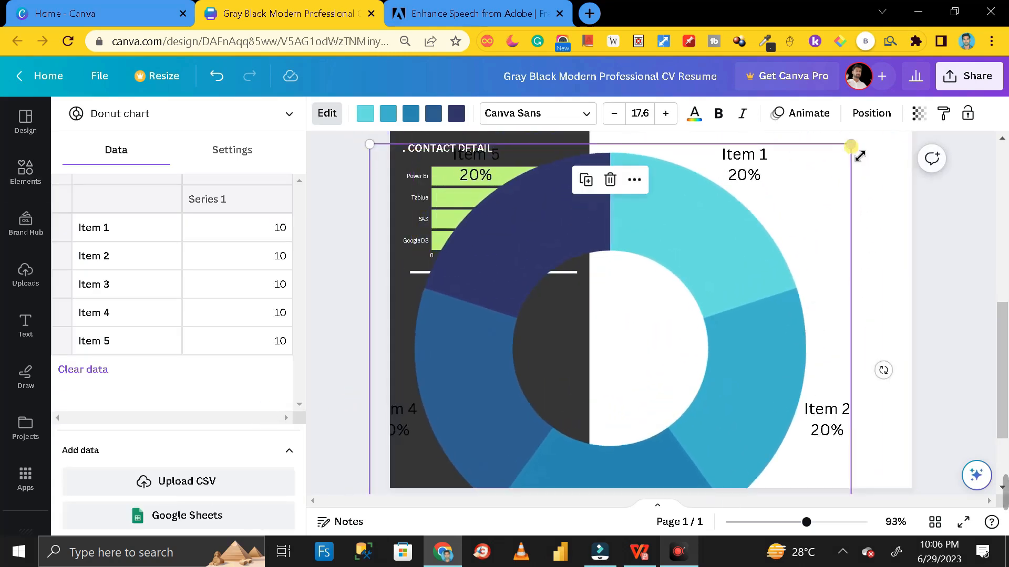
drag(830, 195, 521, 323)
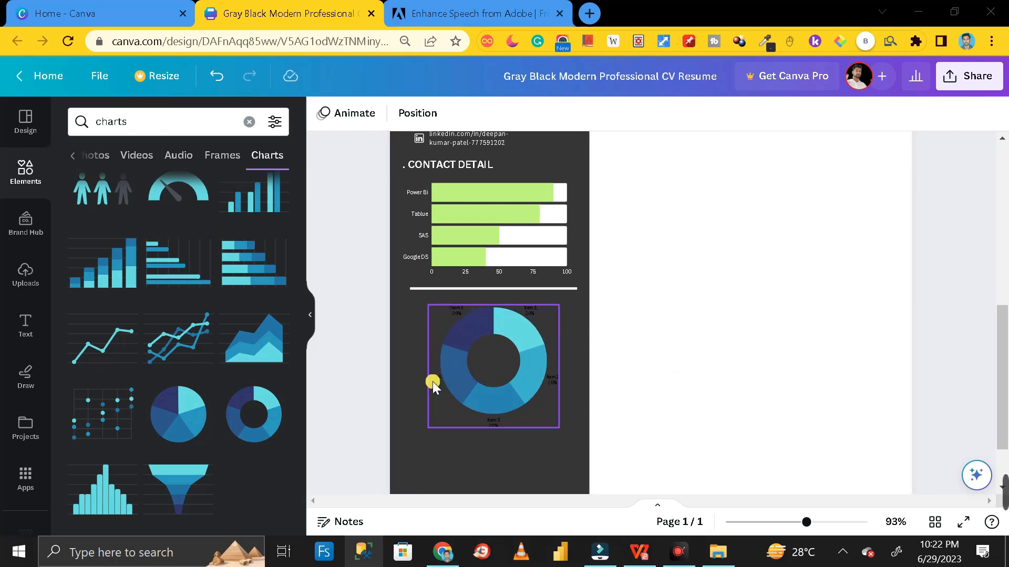
click(490, 359)
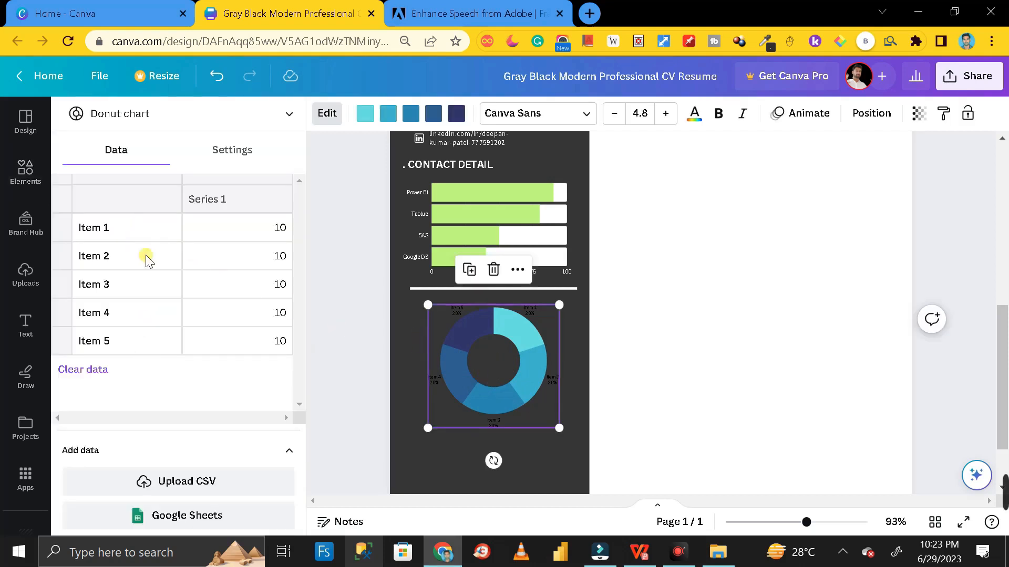
Delete the donut chart's fifth item label and its value from the data table
click(116, 342)
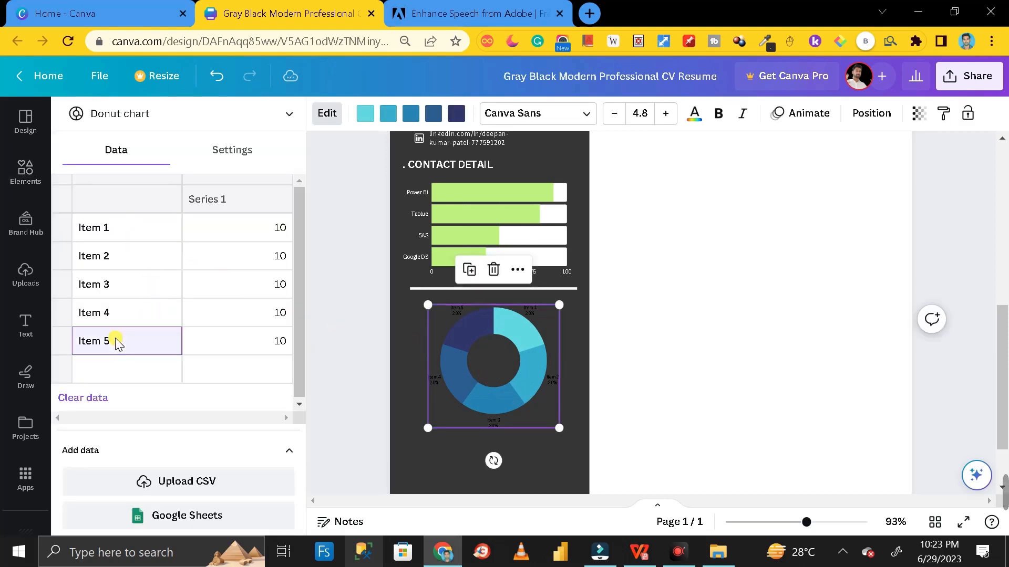
double_click(115, 342)
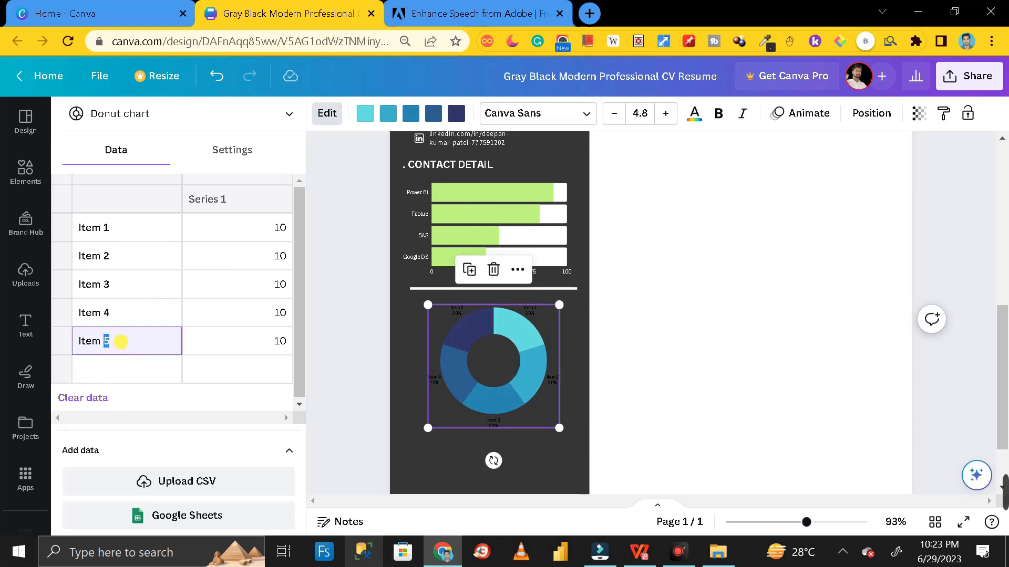
triple_click(121, 342)
key(BackSpace)
click(284, 342)
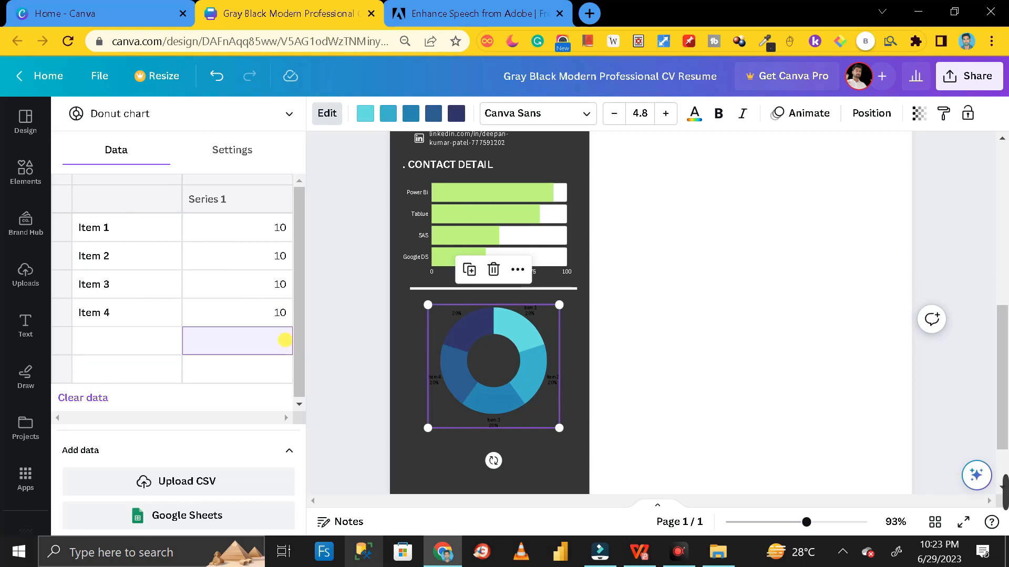
click(641, 351)
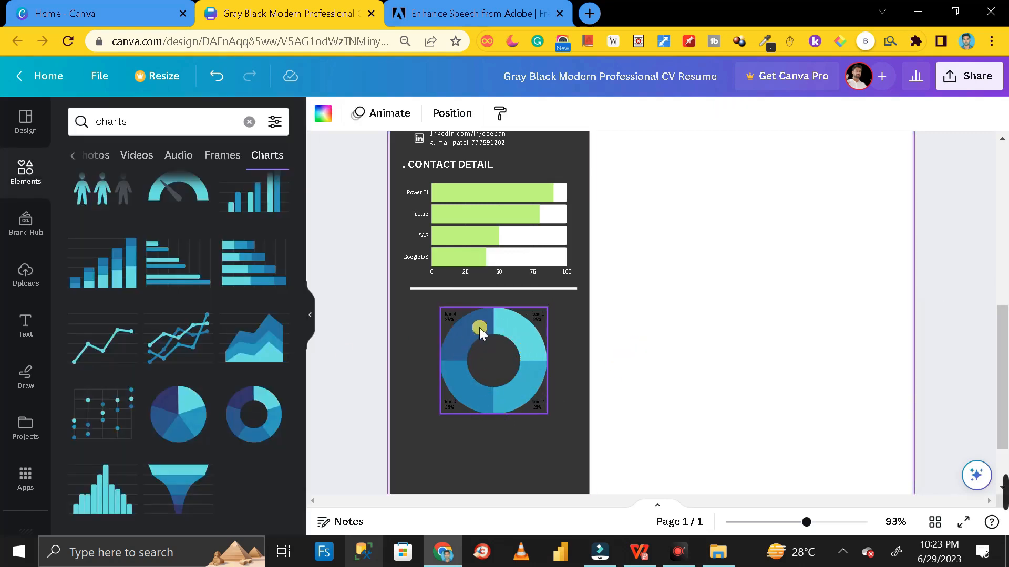
click(496, 354)
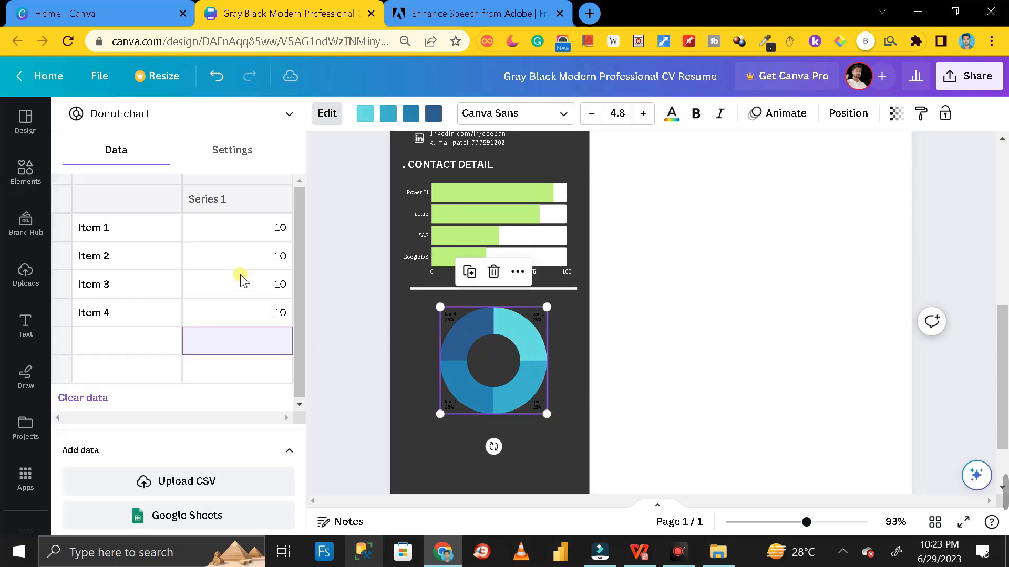
Replace labels Item 1–4 with SQL Server, My SQL, Postgress and Mongo DB
click(101, 231)
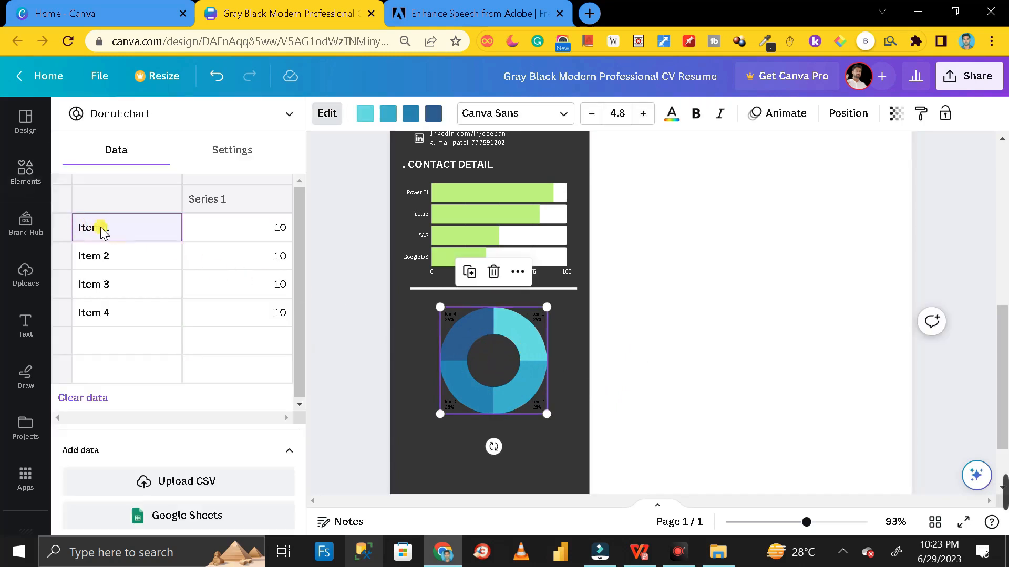
drag(112, 228, 76, 227)
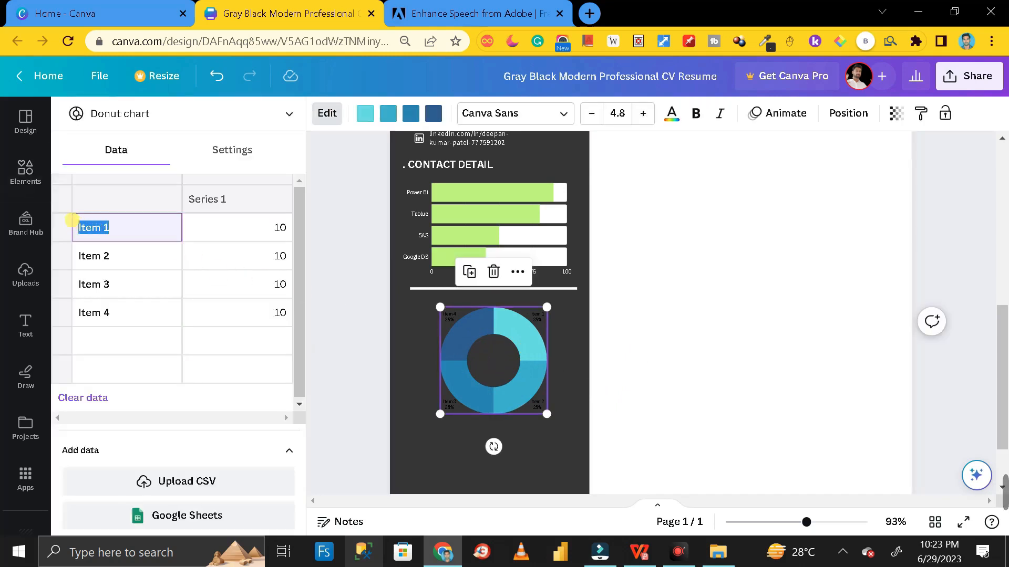
text(SQL Server)
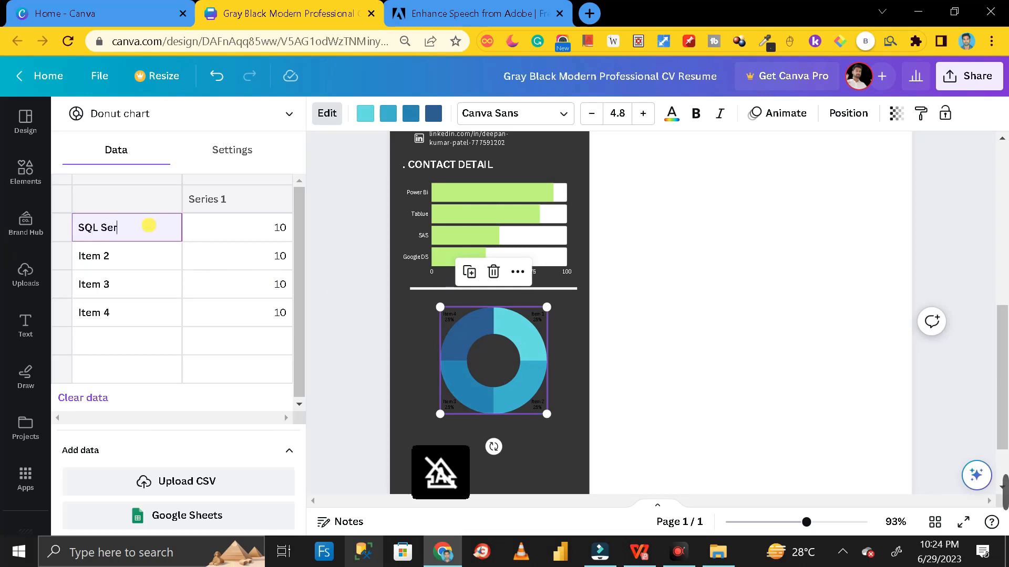
click(117, 254)
drag(117, 255, 78, 258)
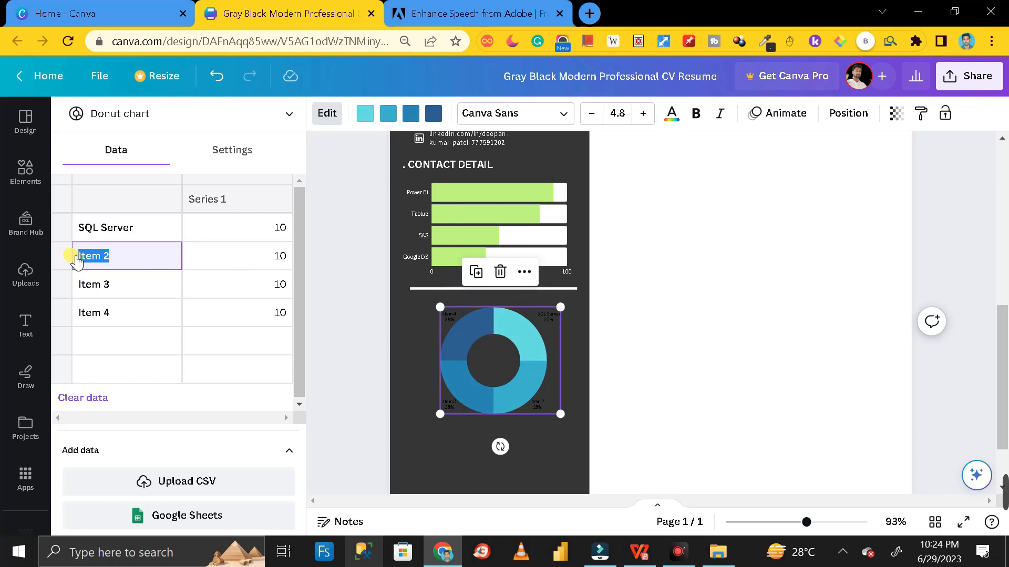
text(My Sq)
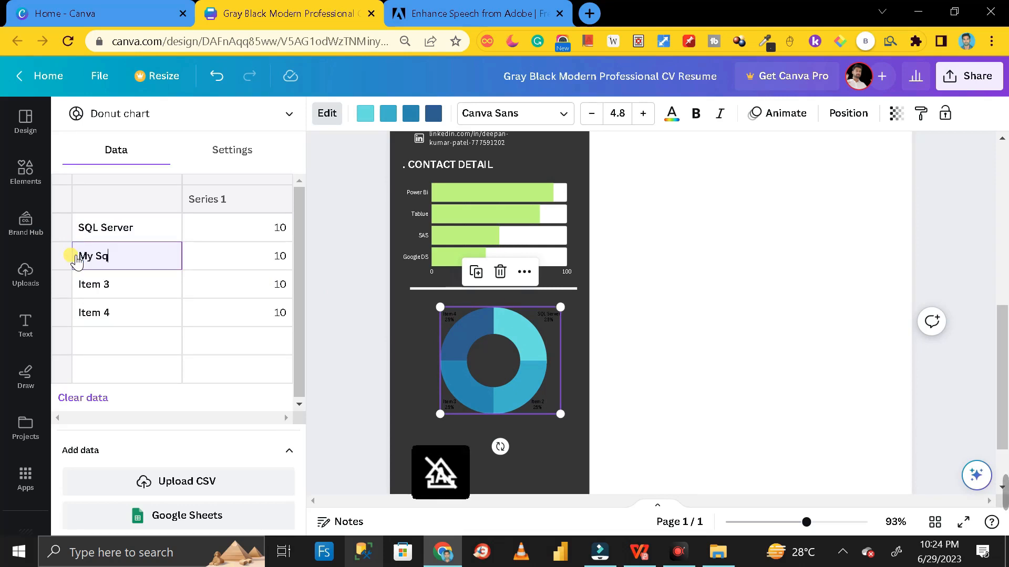
text(QL)
click(122, 283)
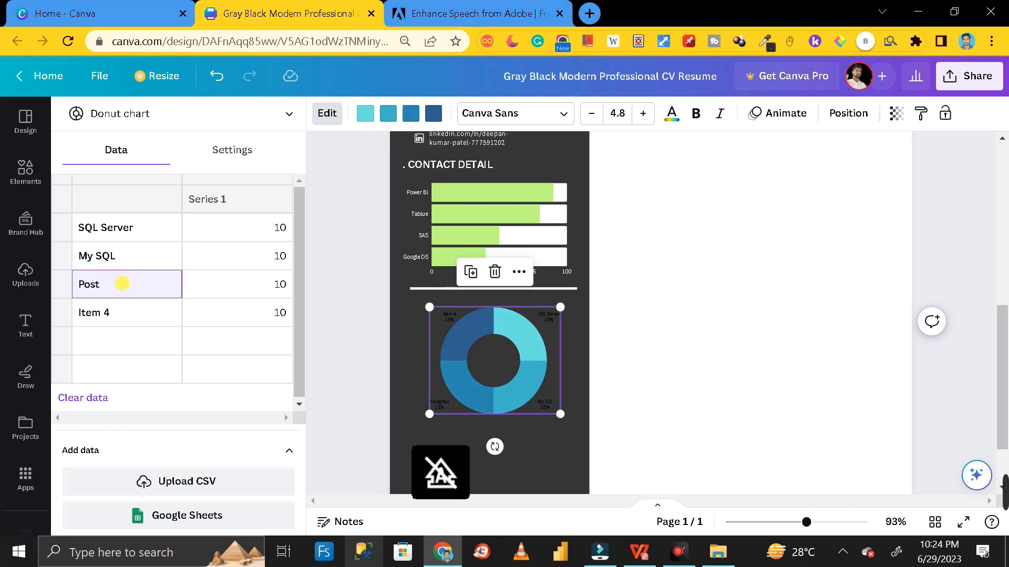
click(107, 312)
drag(109, 313, 78, 316)
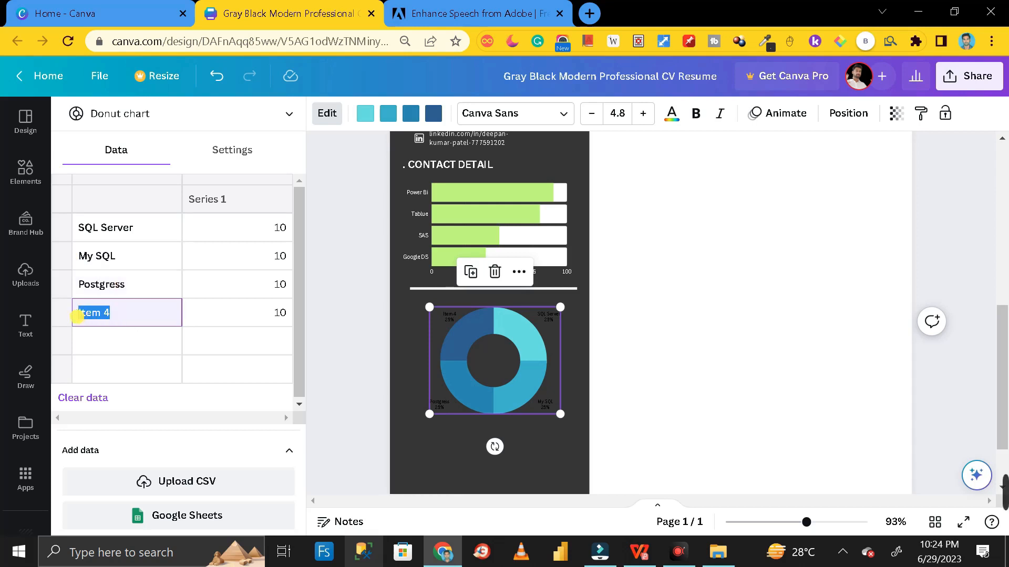
text(Mo)
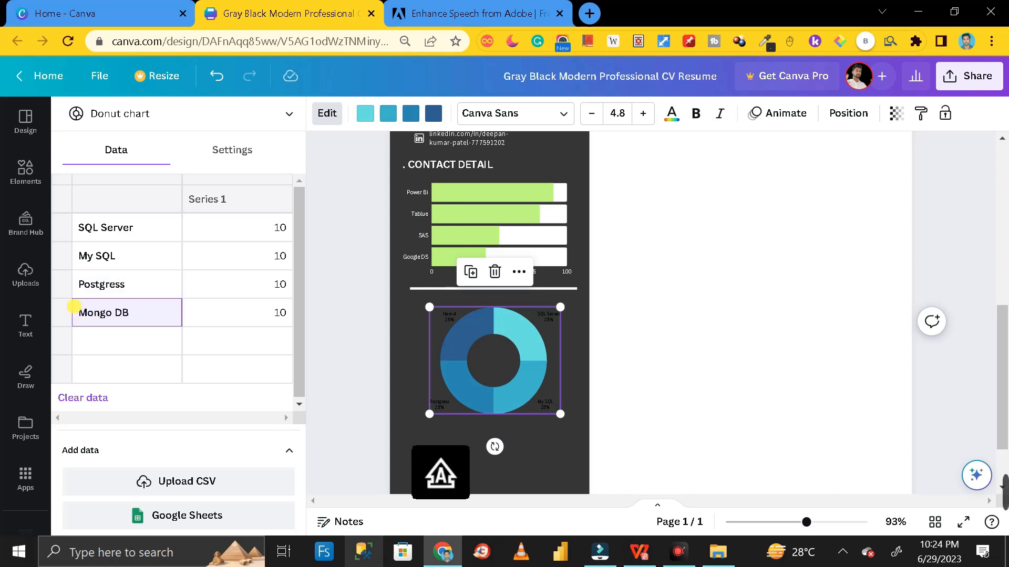
text(ngo DB)
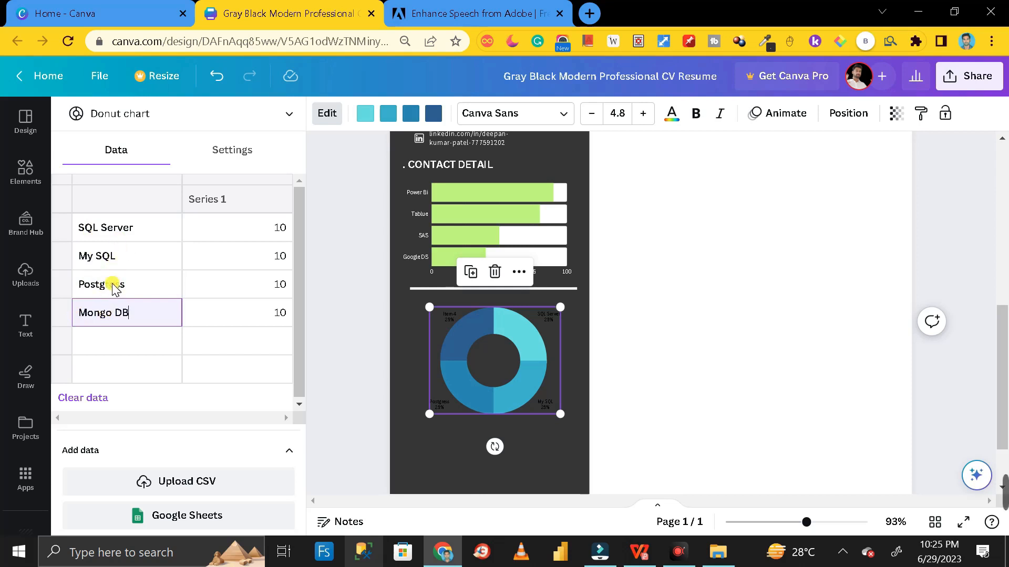
Enter Series 1 values 40, 30, 25 and 05 for SQL Server, My SQL, Postgress and Mongo DB
click(280, 231)
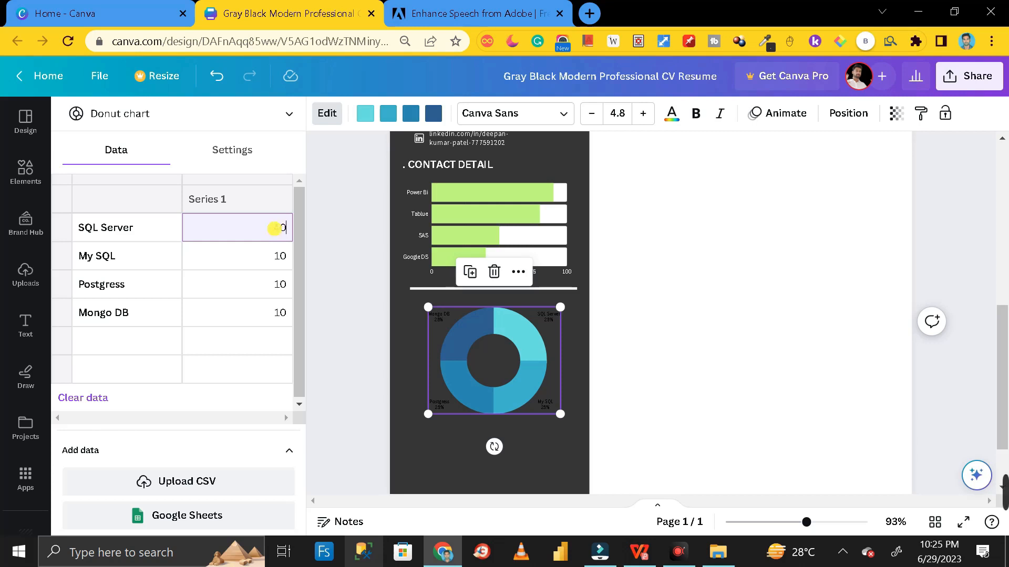
click(284, 255)
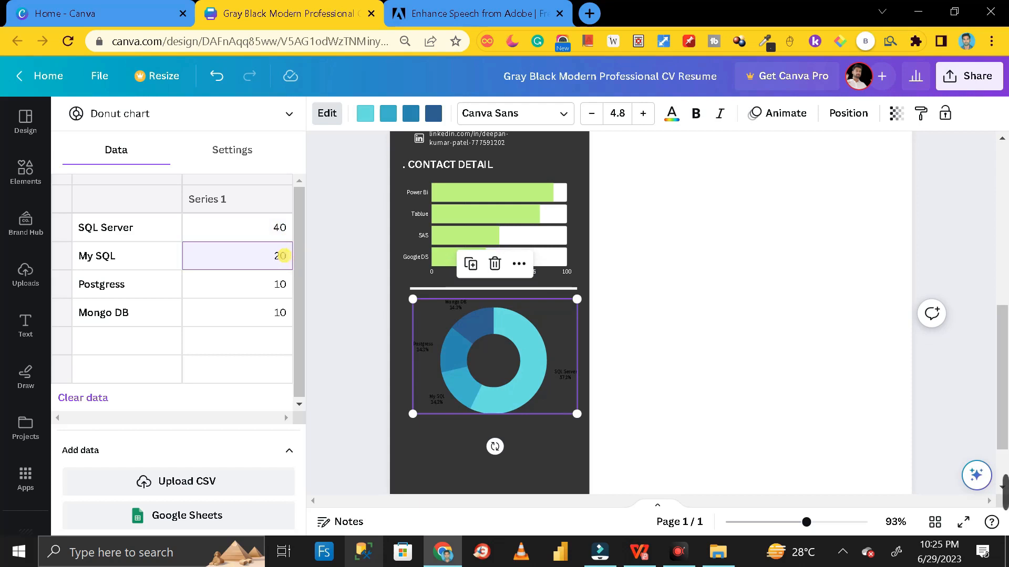
click(281, 283)
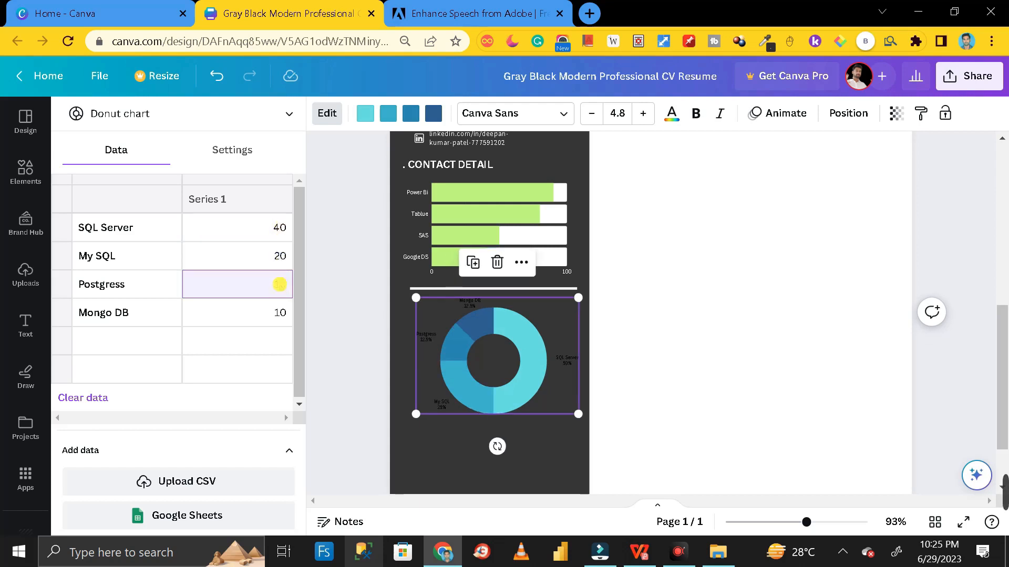
text(25)
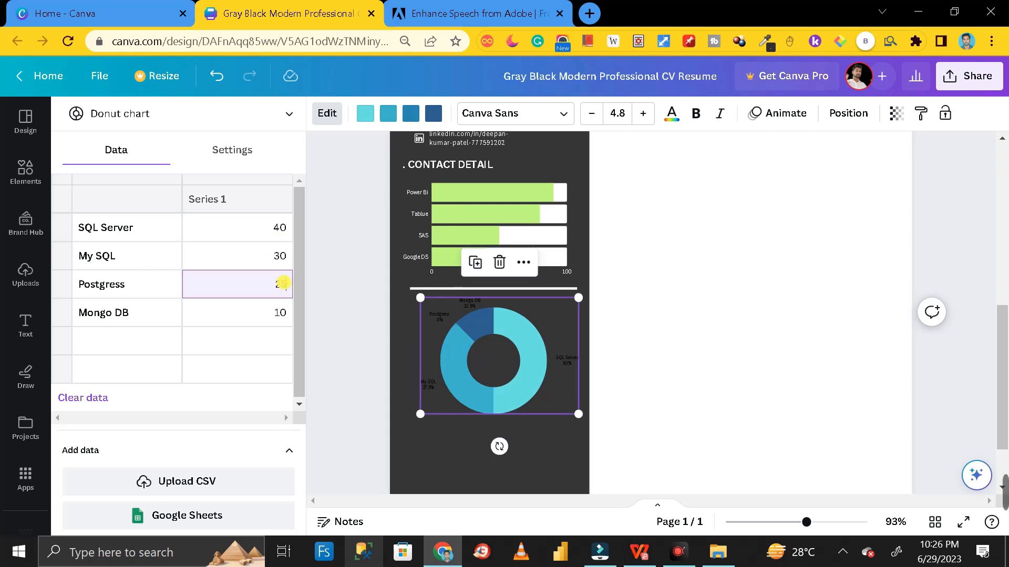
click(280, 312)
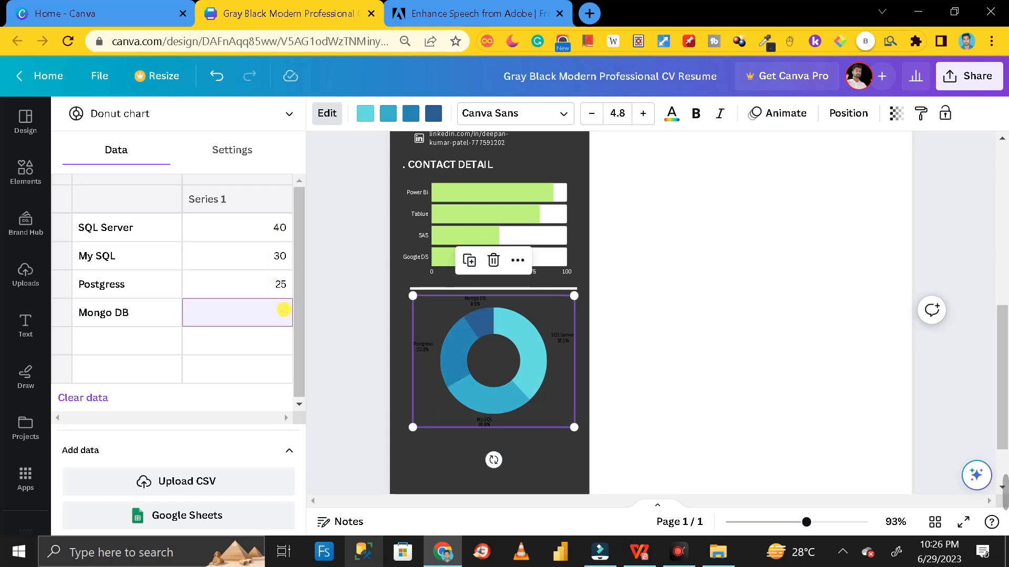
text(05)
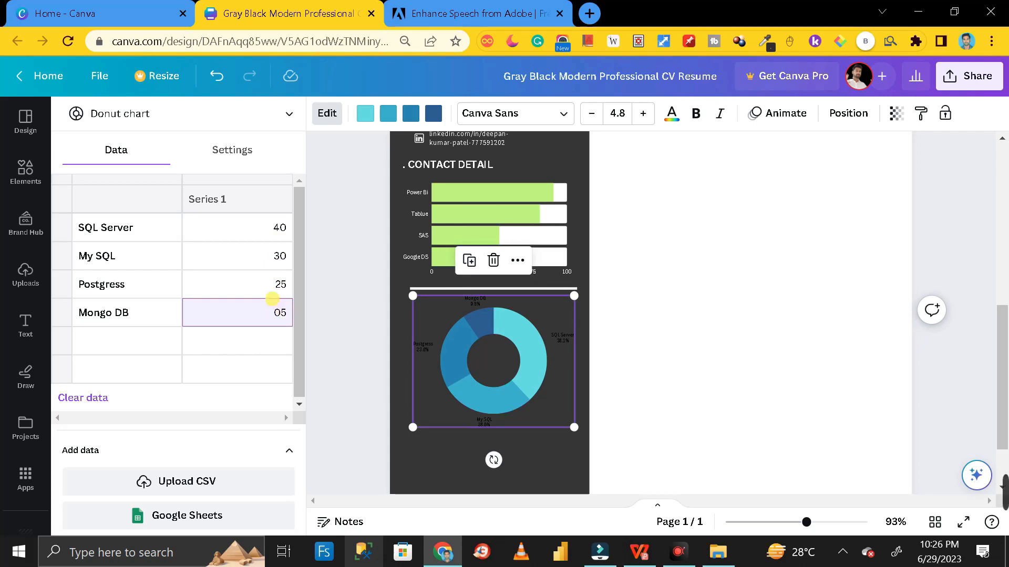
click(435, 324)
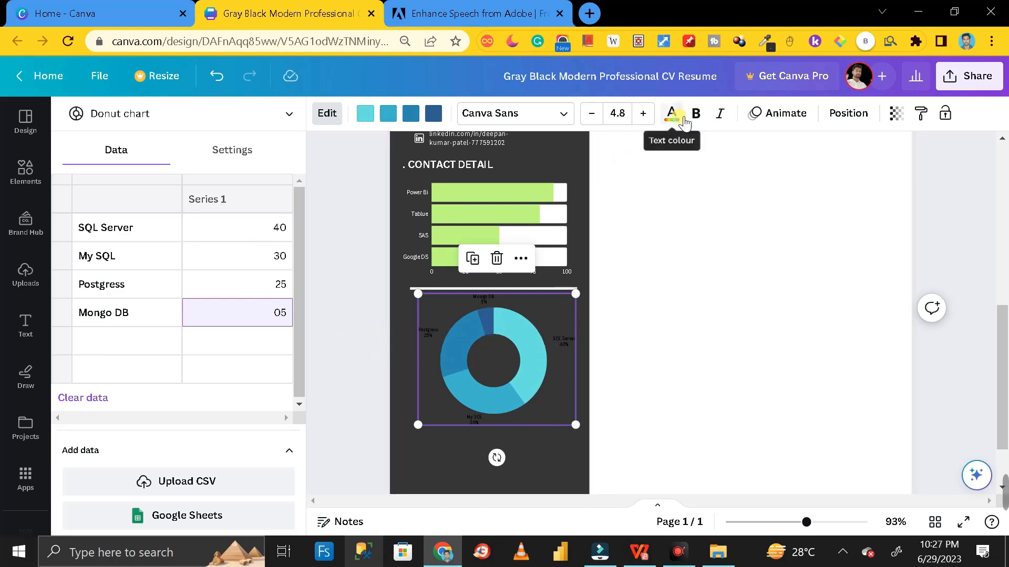
Make the donut chart labels white at size 6.2 and resize the chart to about 6.6 by 5.2
click(671, 113)
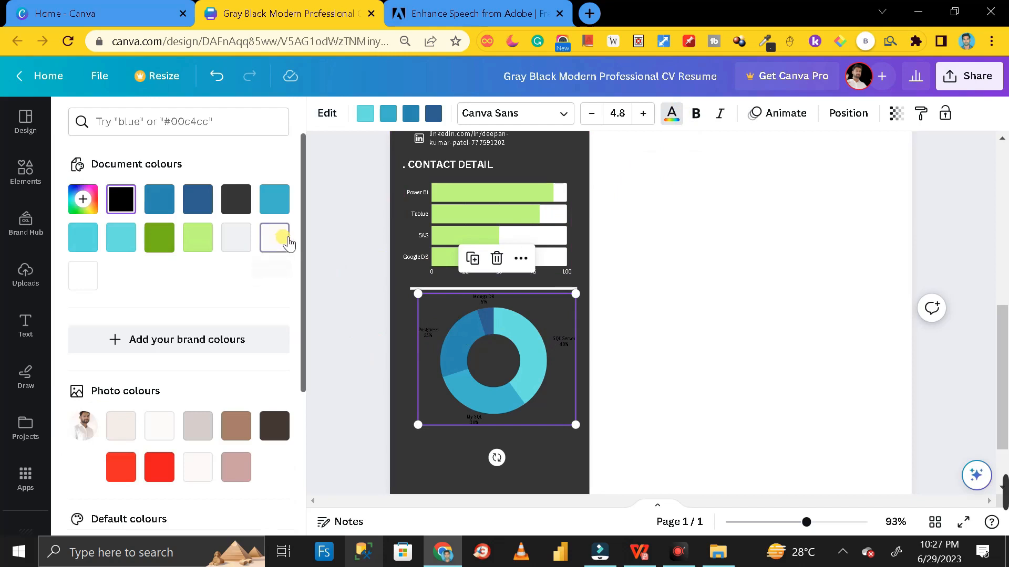
click(274, 239)
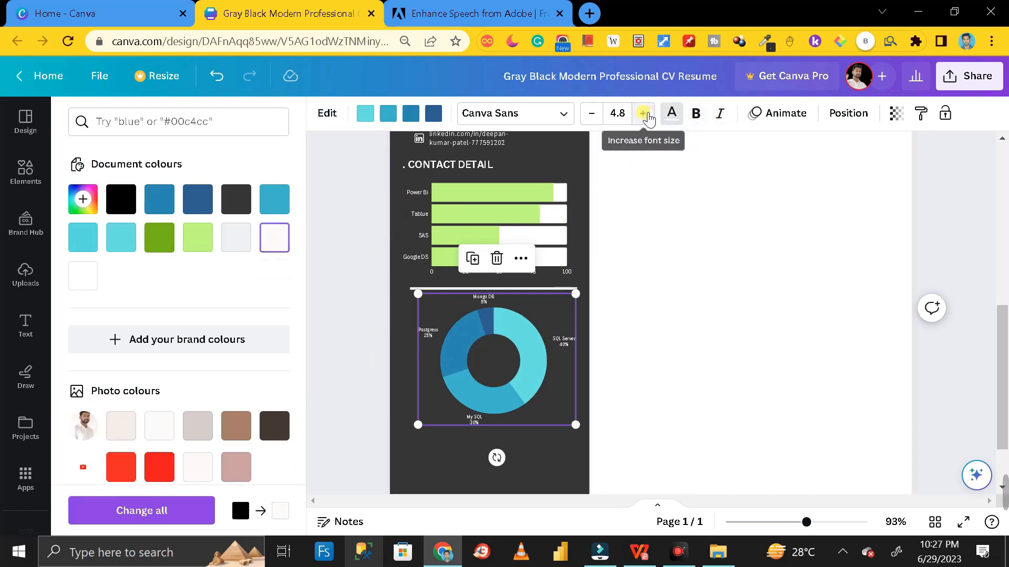
click(644, 114)
click(643, 114)
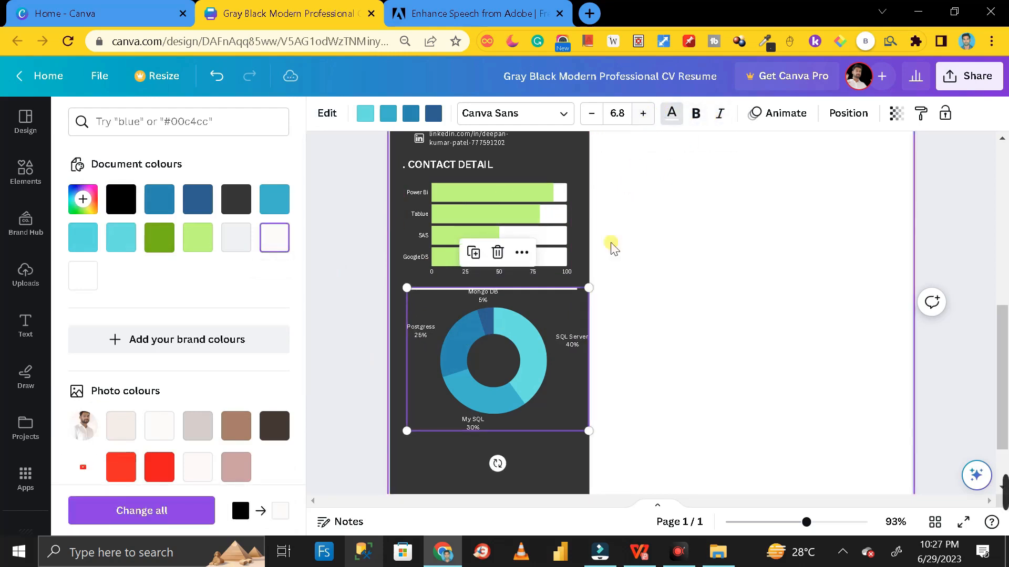
drag(590, 433, 568, 424)
click(621, 364)
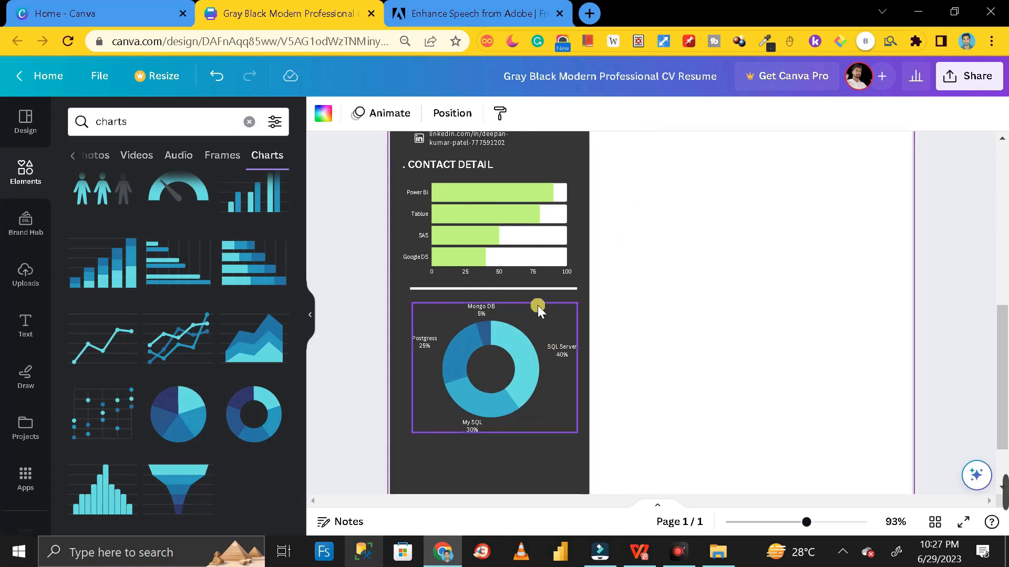
Paste a copy of the white divider line beneath the donut chart, then present the resume full screen
click(530, 289)
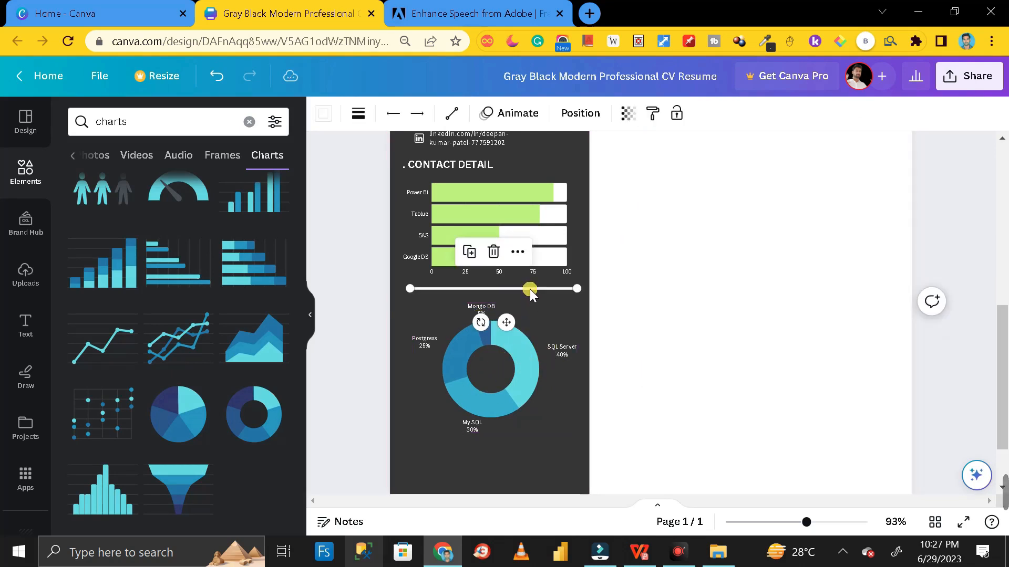
click(659, 366)
key(ctrl+v)
drag(548, 297, 536, 447)
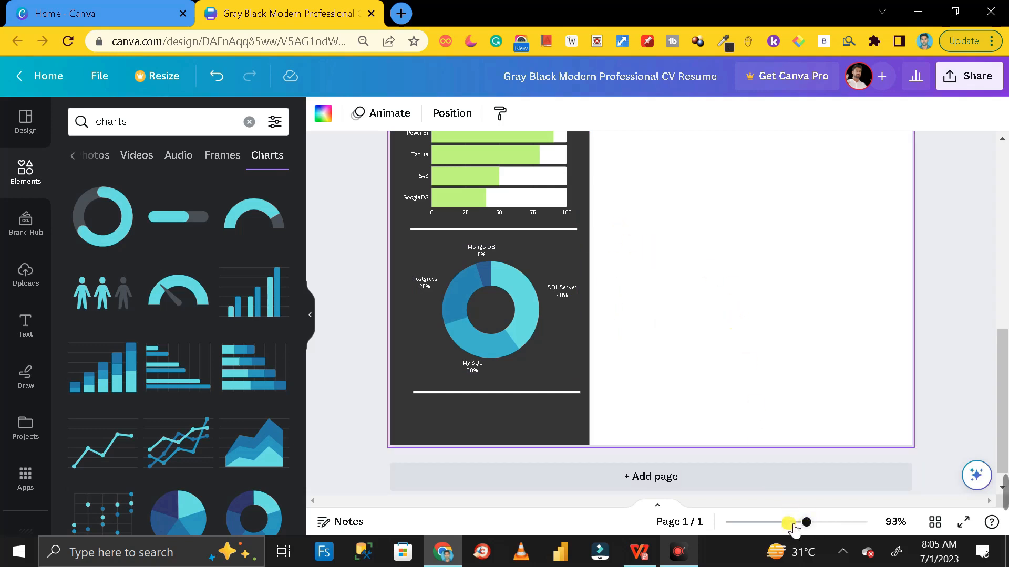
click(965, 523)
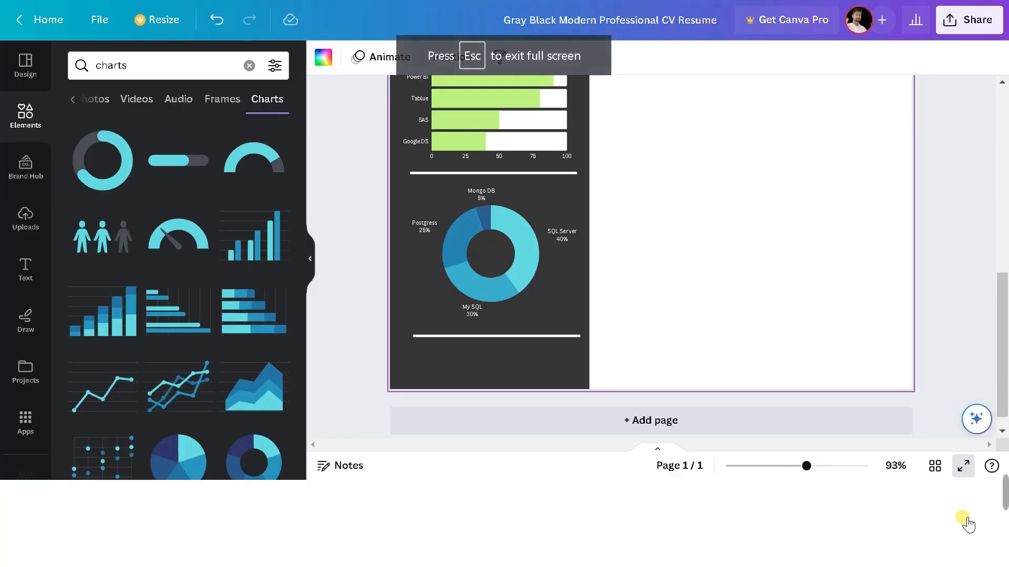
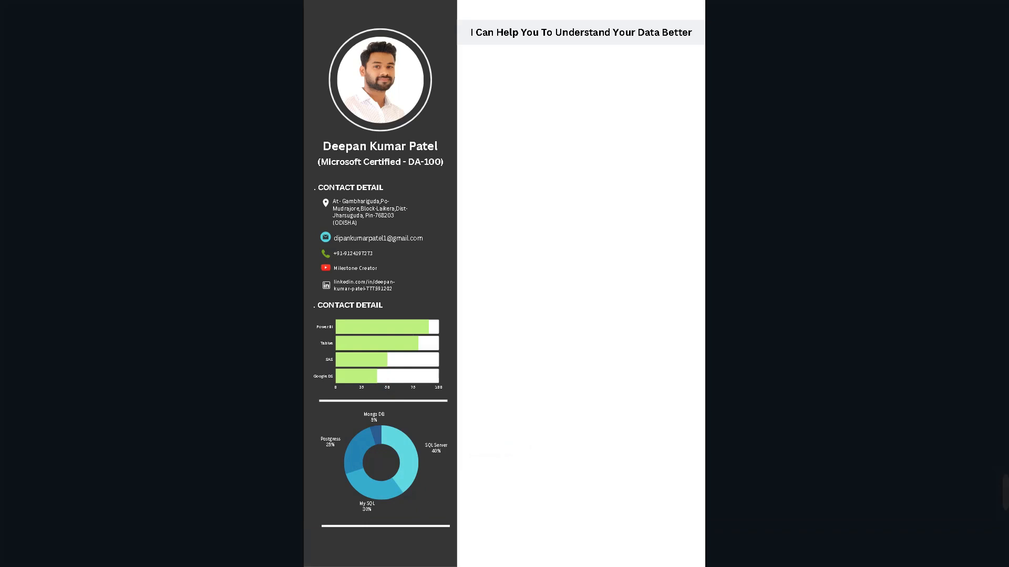
Shrink the bar and donut charts to fit the sidebar and move the dividers up under each chart
key(Escape)
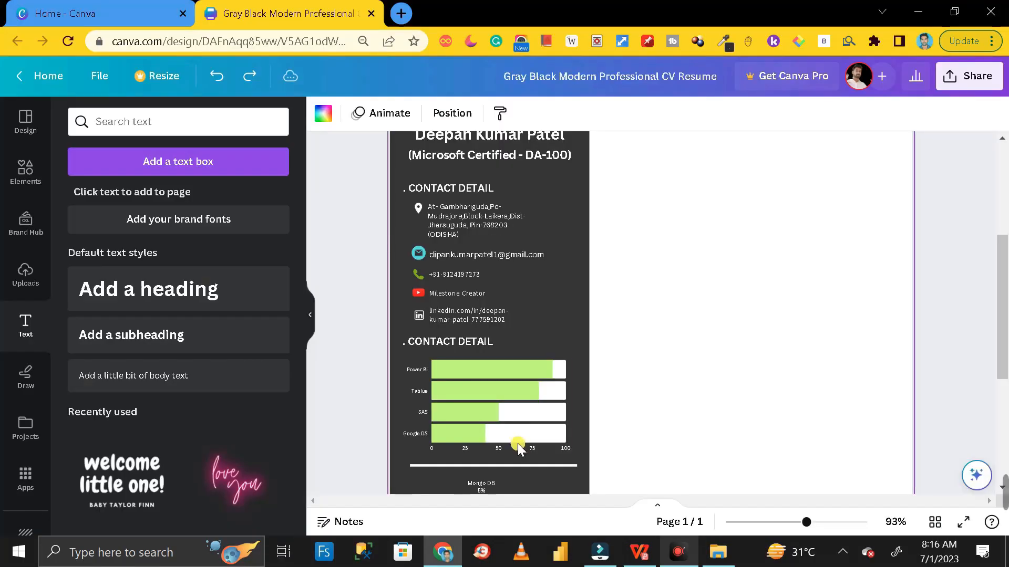
scroll(630, 371, down, 3)
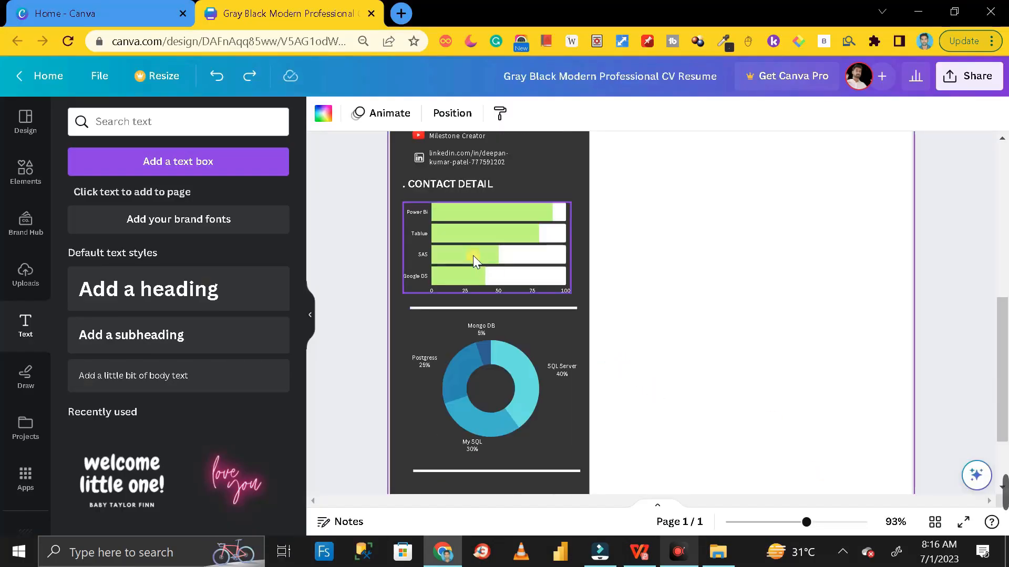
click(565, 283)
drag(571, 293, 550, 276)
drag(500, 245, 507, 247)
drag(511, 308, 511, 288)
drag(518, 368, 518, 347)
drag(578, 431, 550, 410)
drag(499, 371, 462, 317)
scroll(512, 367, down, 2)
drag(462, 189, 459, 189)
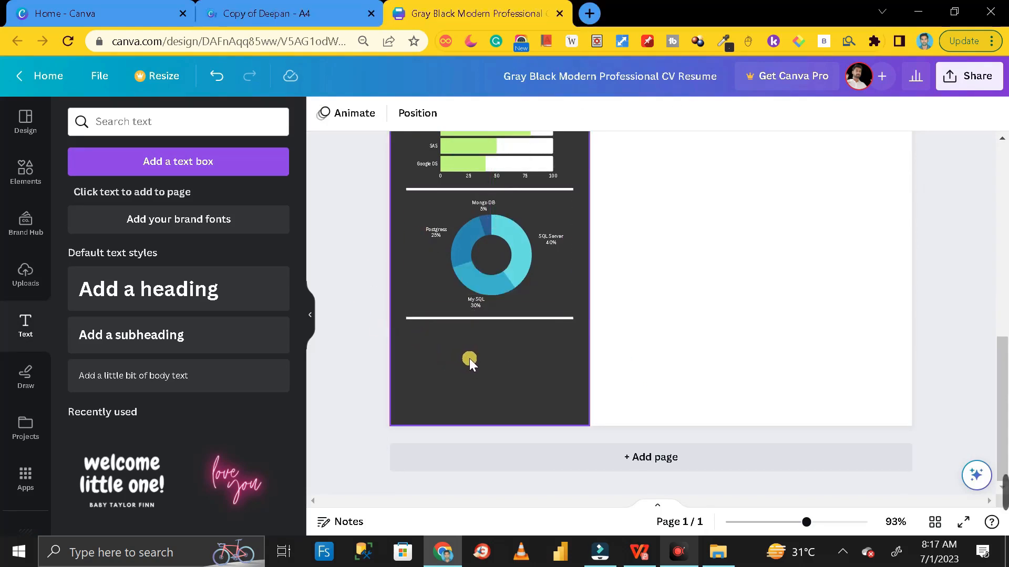
Paste 'Big Data Technology' and 'Cloudera,Hive,Impala' text below the donut chart's divider
text(Big Data Technology)
drag(470, 289, 476, 347)
text(Cloudera Hive Impala)
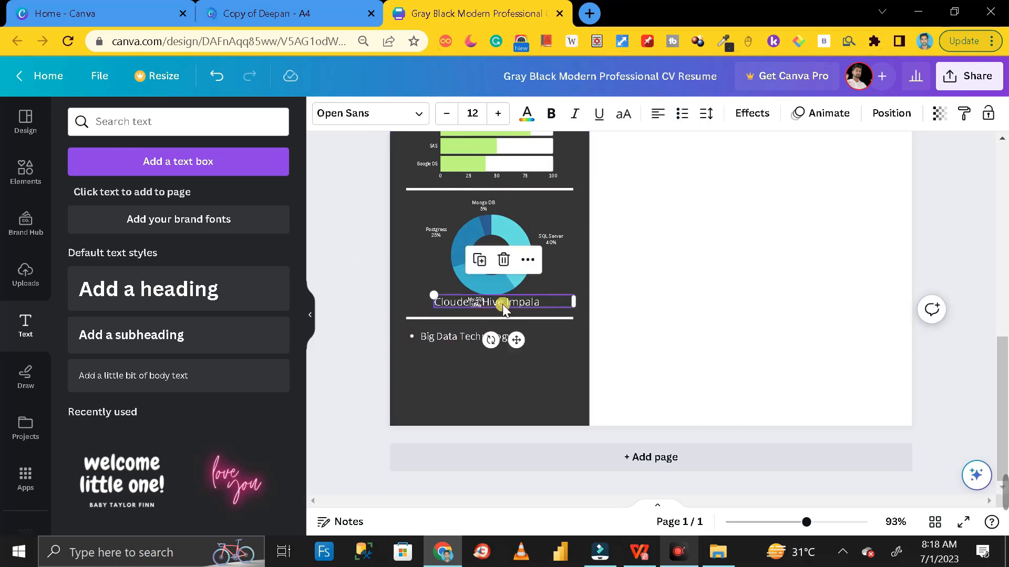
drag(502, 309, 505, 360)
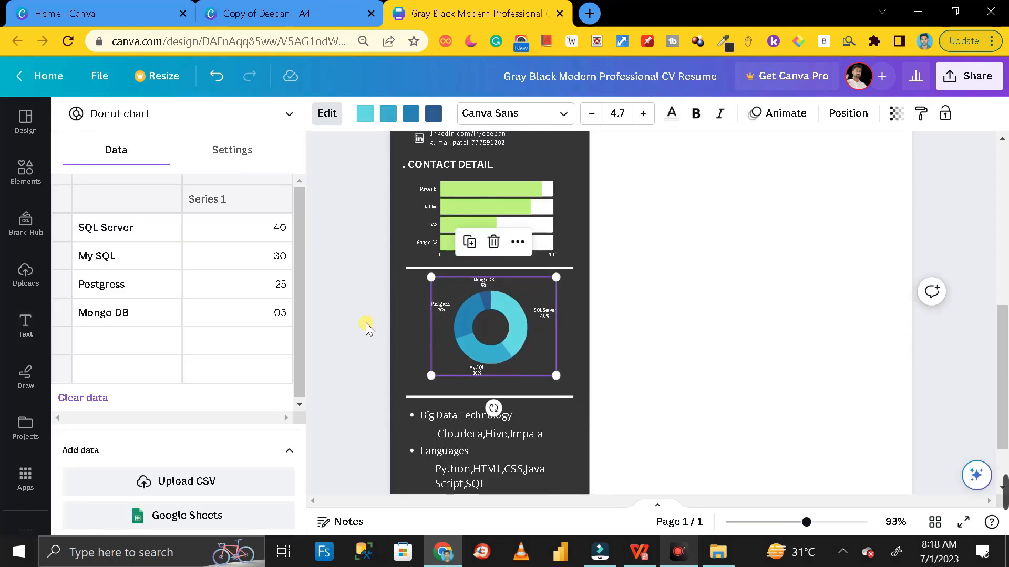
Tighten spacing by moving the divider, Big Data Technology, Languages, Python/HTML/CSS and Office Tools up
click(366, 322)
scroll(365, 323, down, 2)
drag(468, 318, 468, 298)
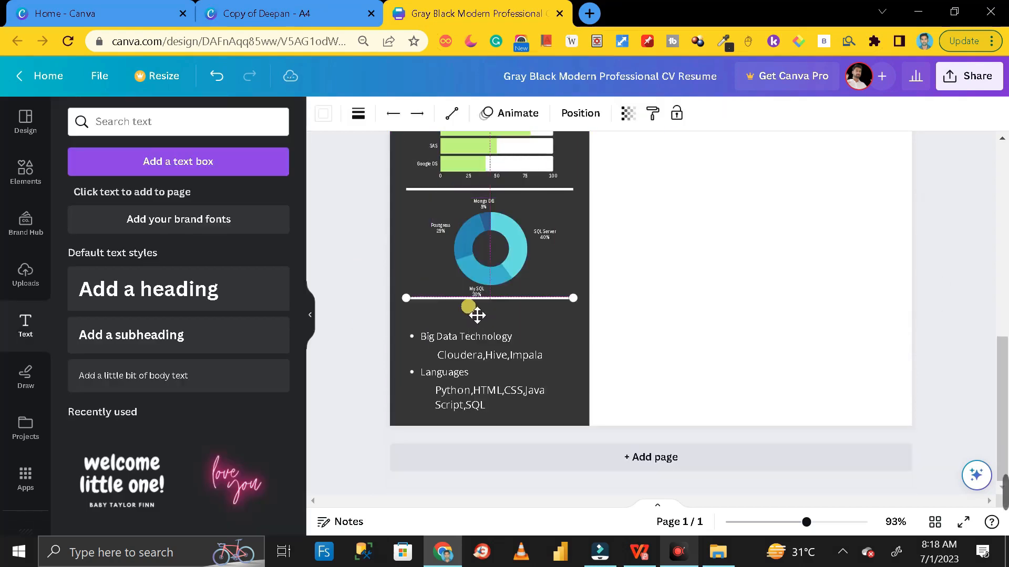
drag(477, 337, 478, 317)
drag(508, 355, 504, 333)
drag(452, 375, 451, 356)
drag(494, 392, 494, 366)
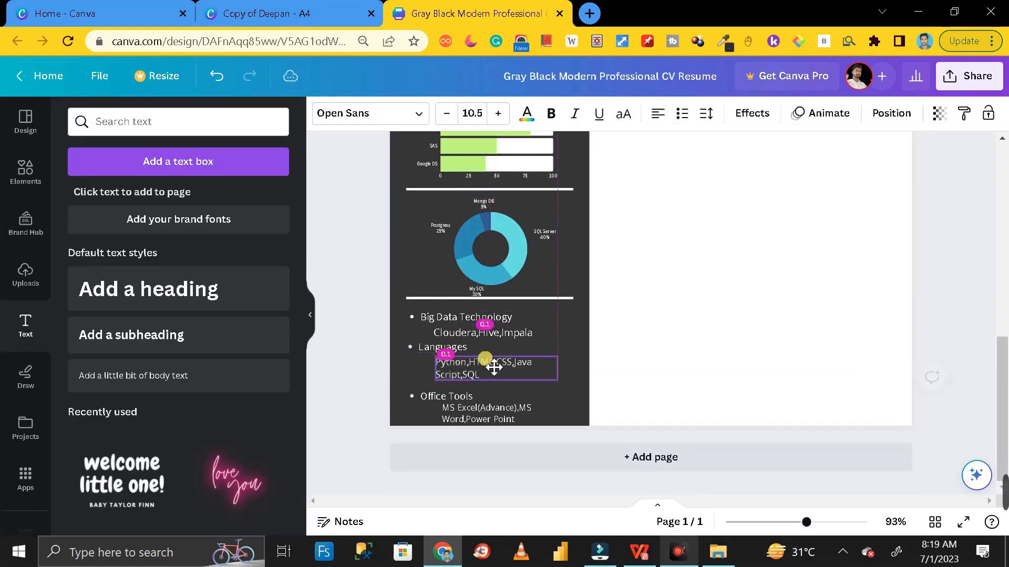
click(403, 387)
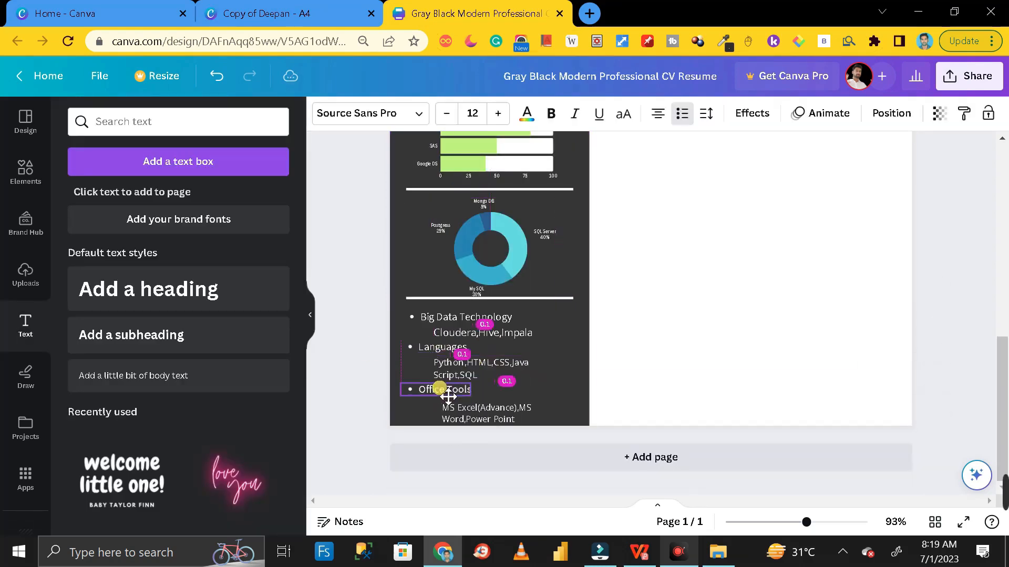
click(590, 421)
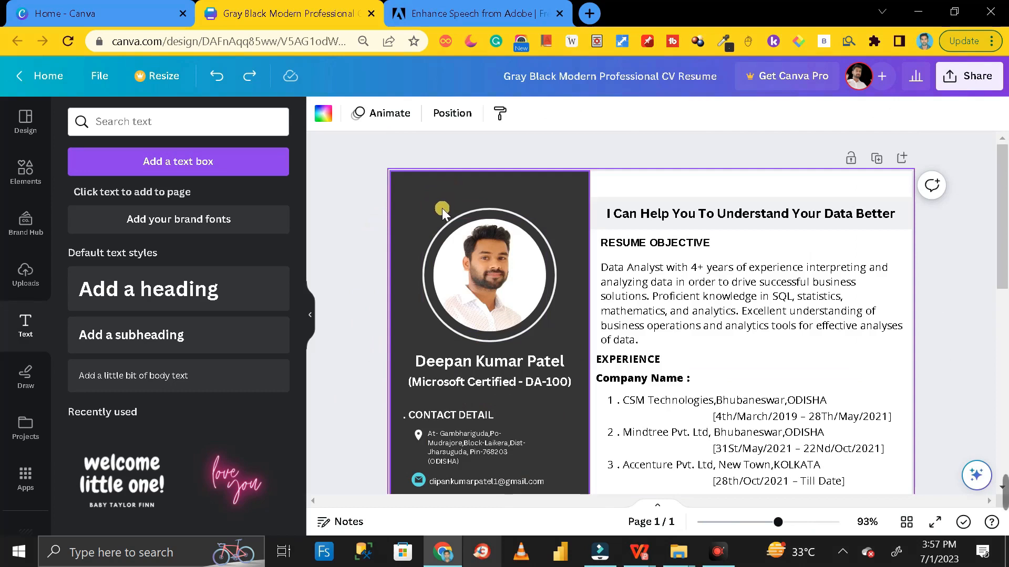
Try light green on the sidebar rectangle, then restore its dark grey colour
click(415, 194)
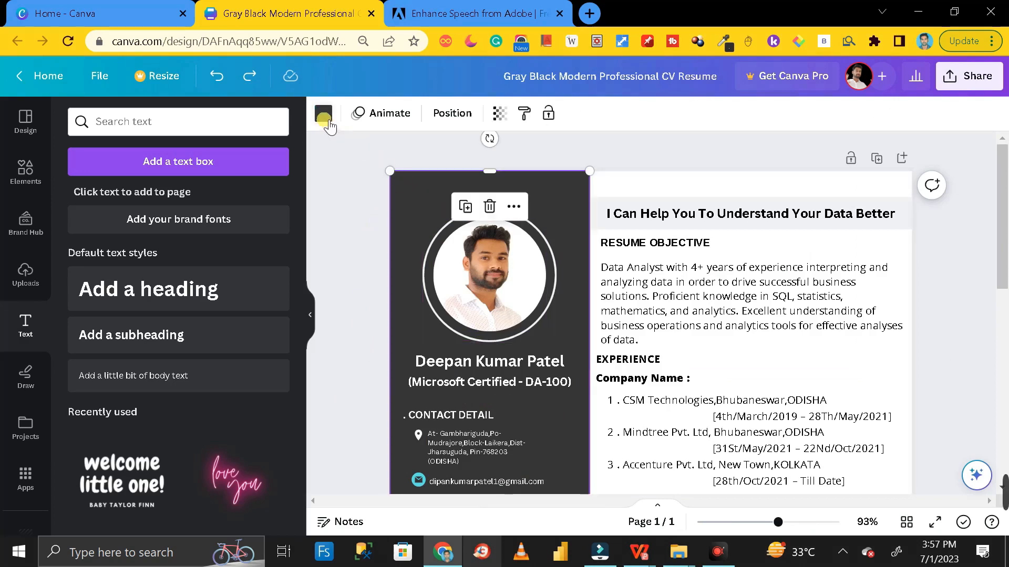
click(322, 113)
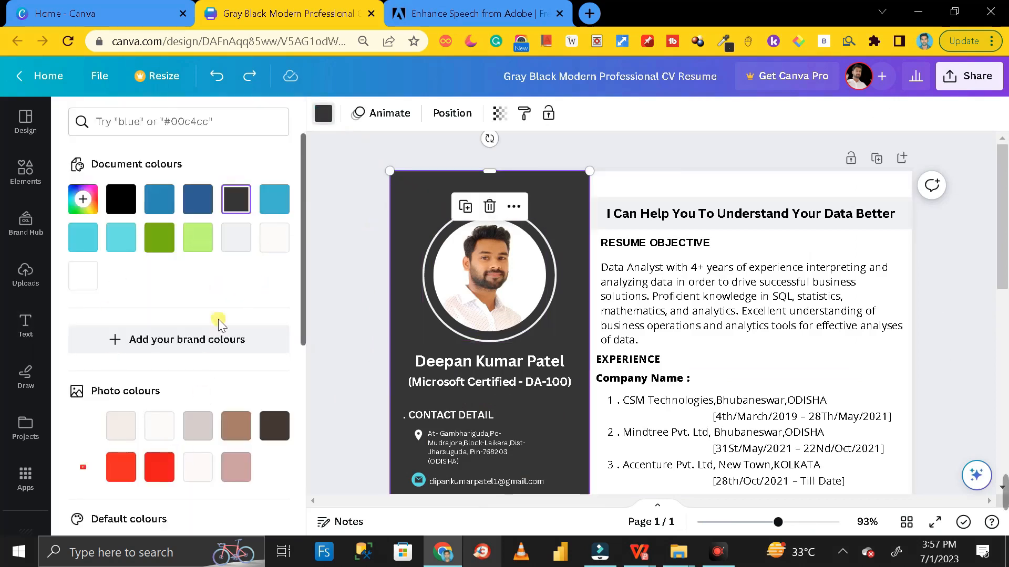
click(198, 237)
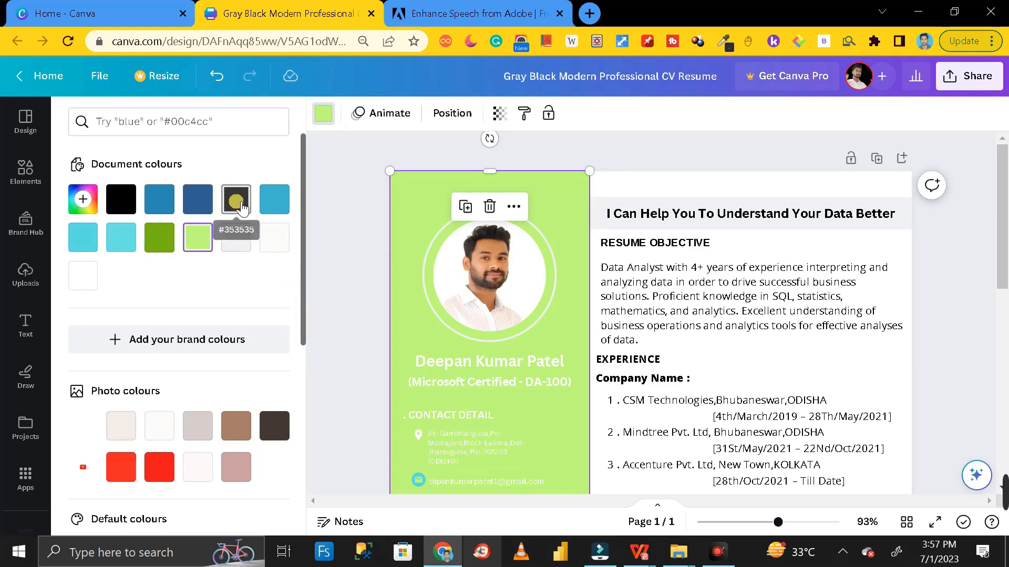
click(235, 199)
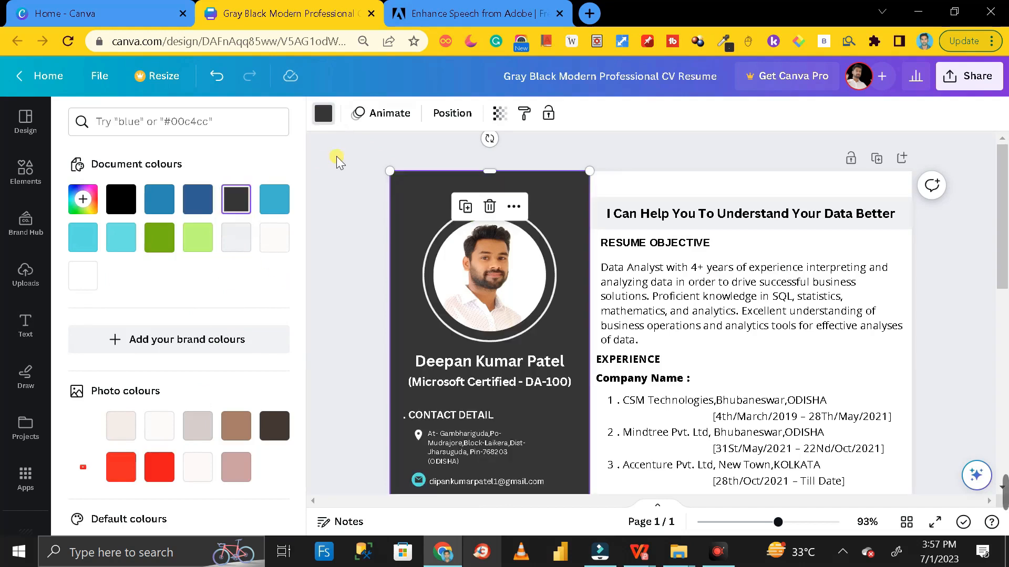
Set the page background to off-white #fcfbfa and preview the resume full screen
click(691, 185)
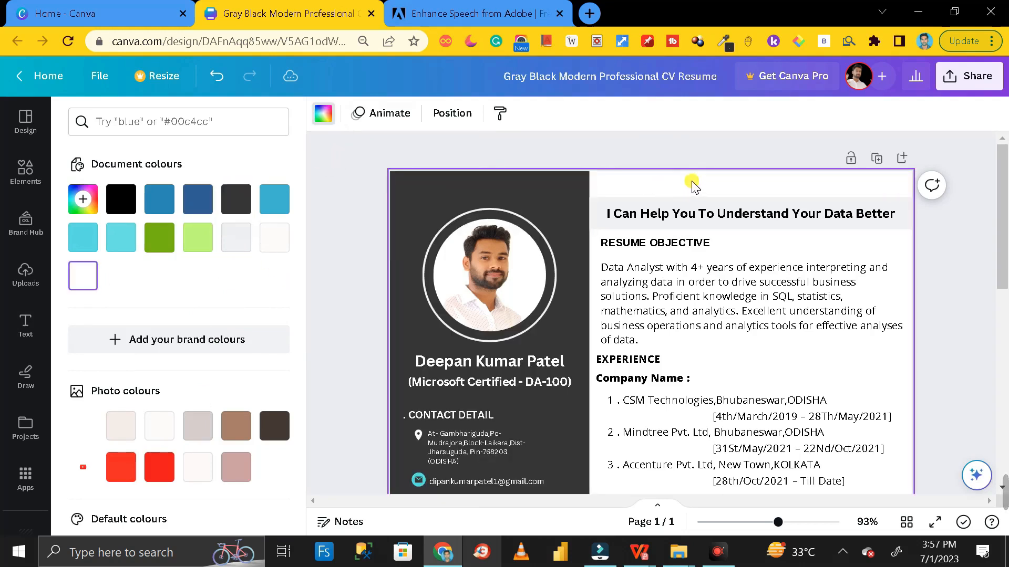
click(332, 122)
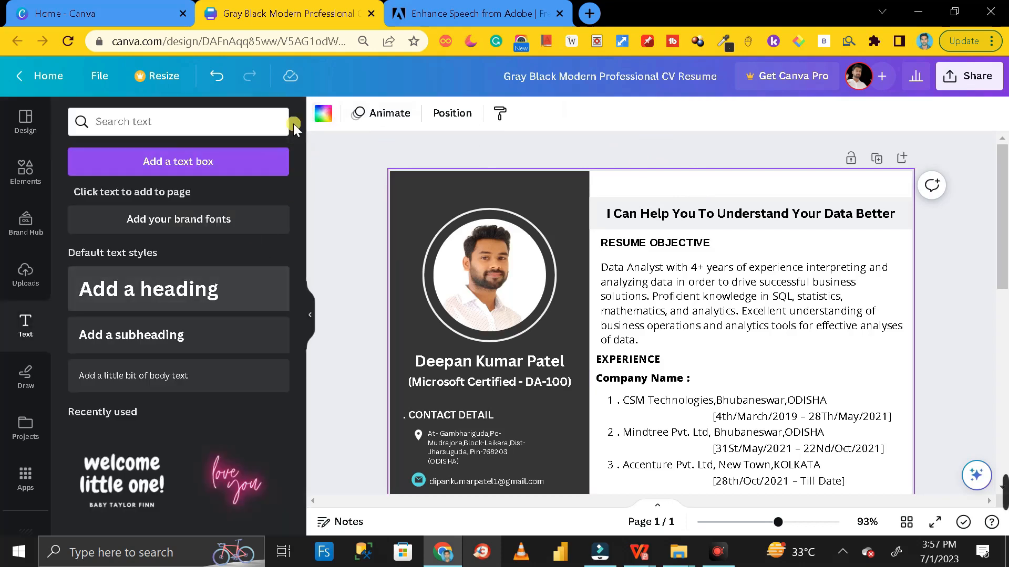
click(323, 114)
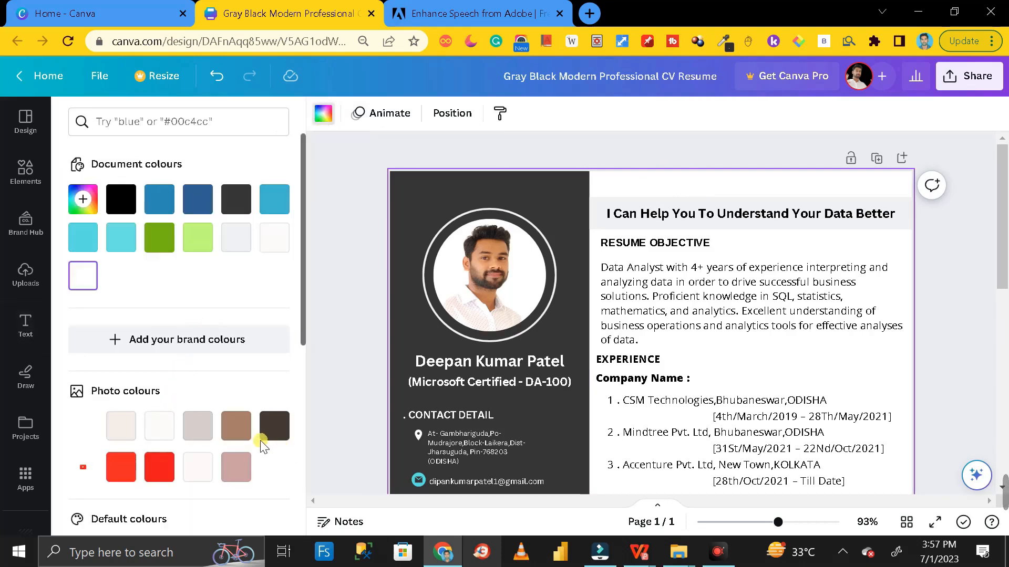
click(156, 472)
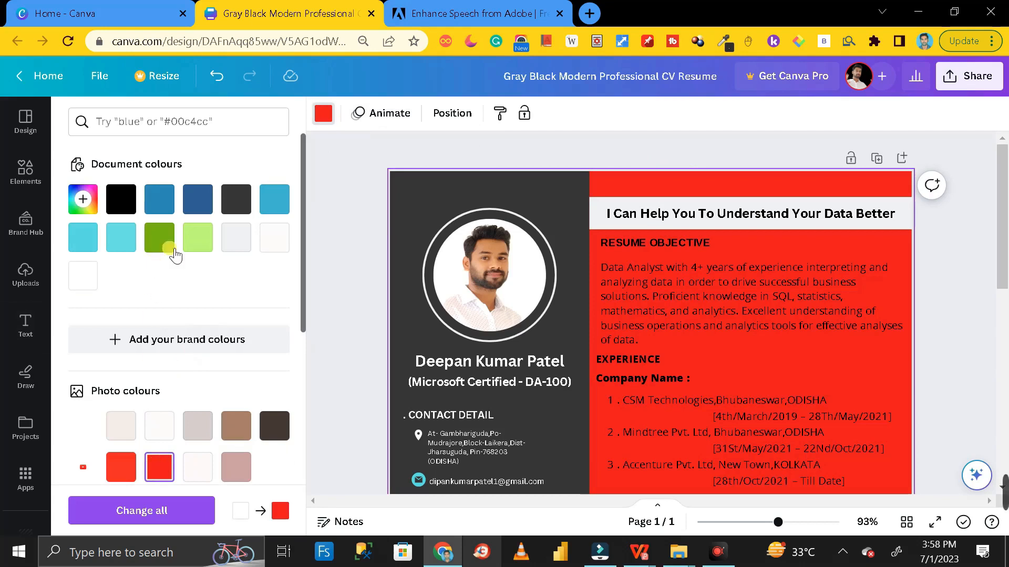
click(275, 247)
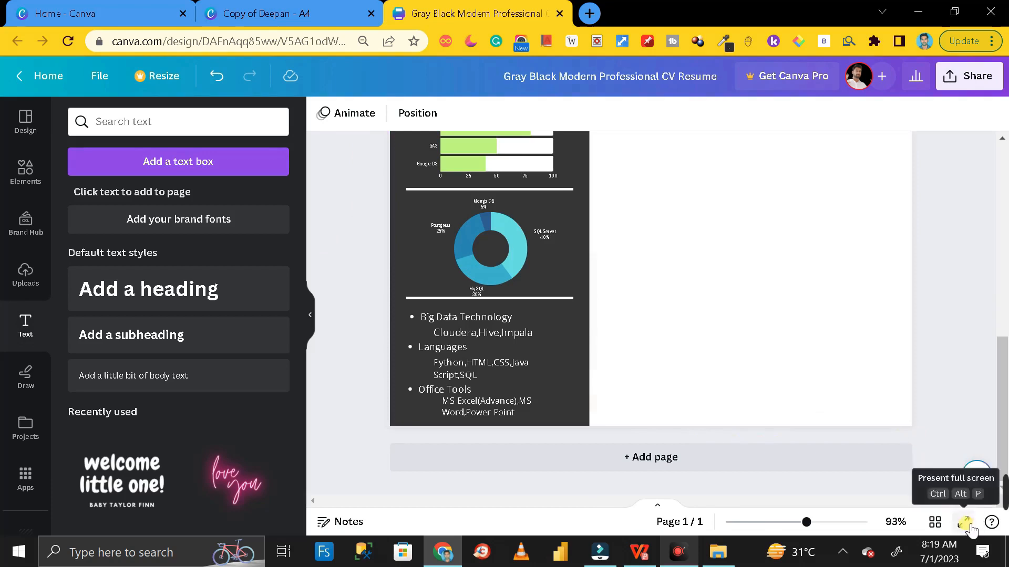
click(969, 525)
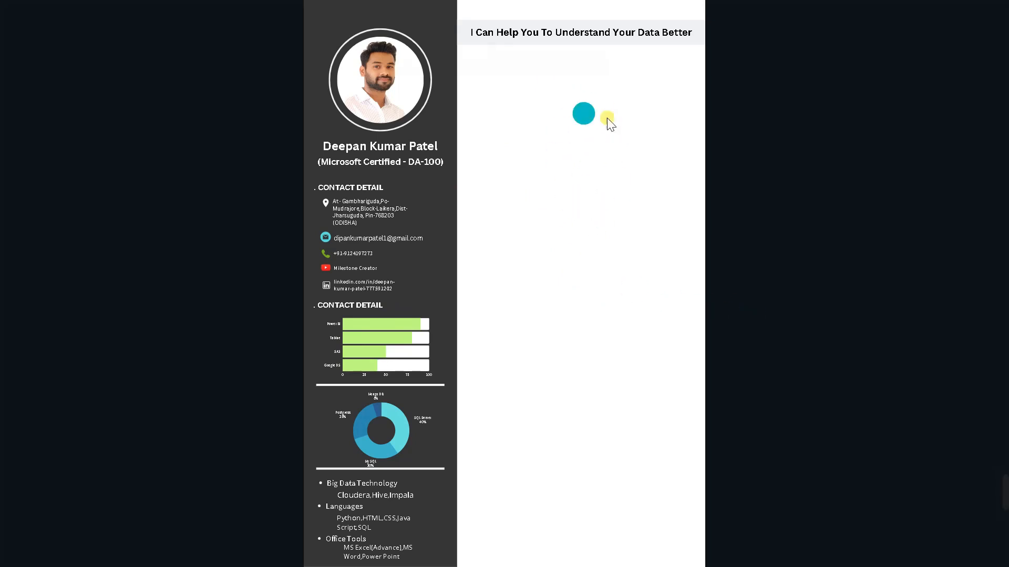
key(Escape)
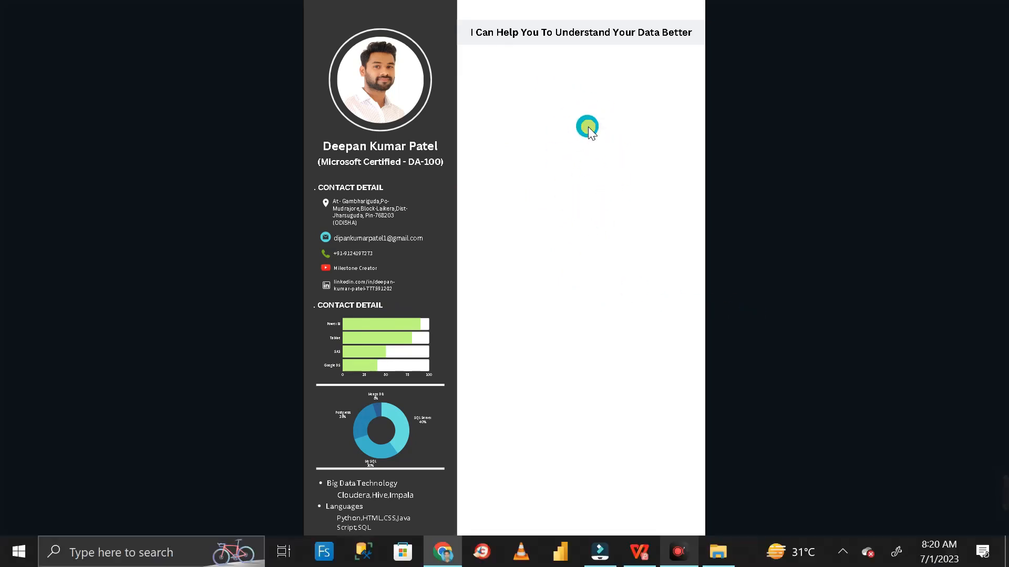
scroll(686, 248, down, 5)
scroll(687, 247, up, 10)
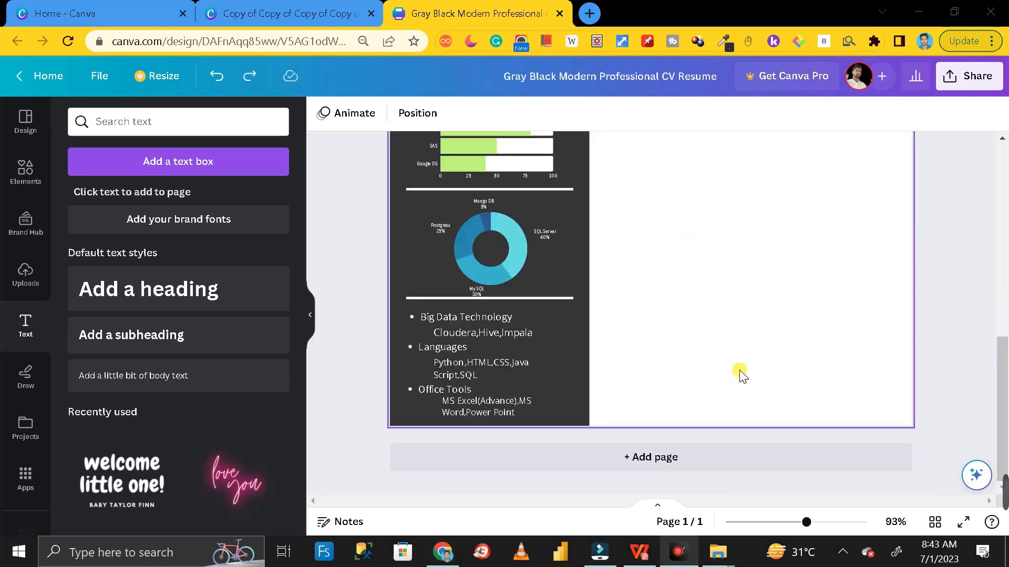
scroll(741, 375, up, 10)
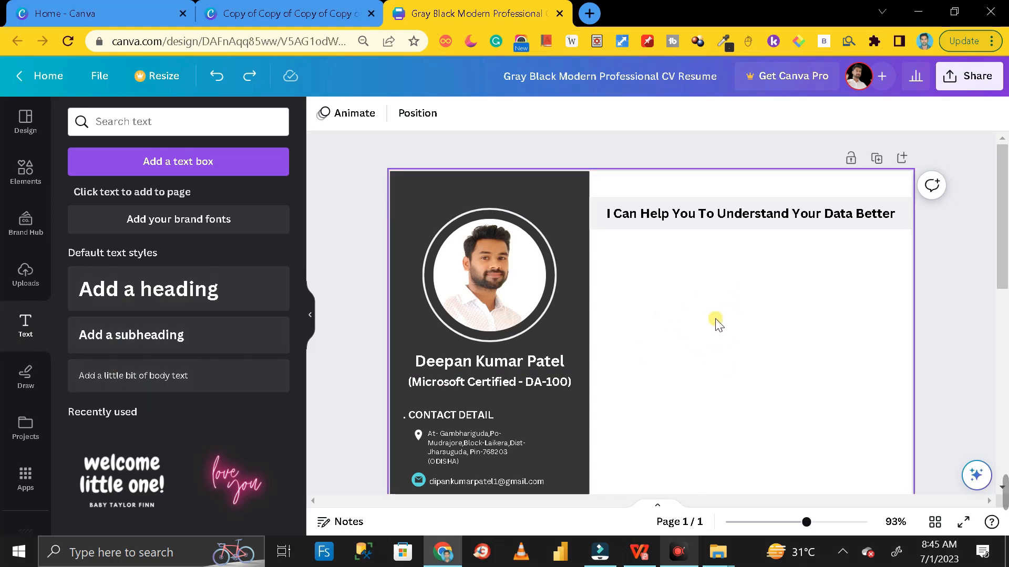
scroll(746, 327, down, 2)
scroll(749, 328, up, 2)
Select the objective, experience and job-role text blocks in the reference resume's right column
click(315, 16)
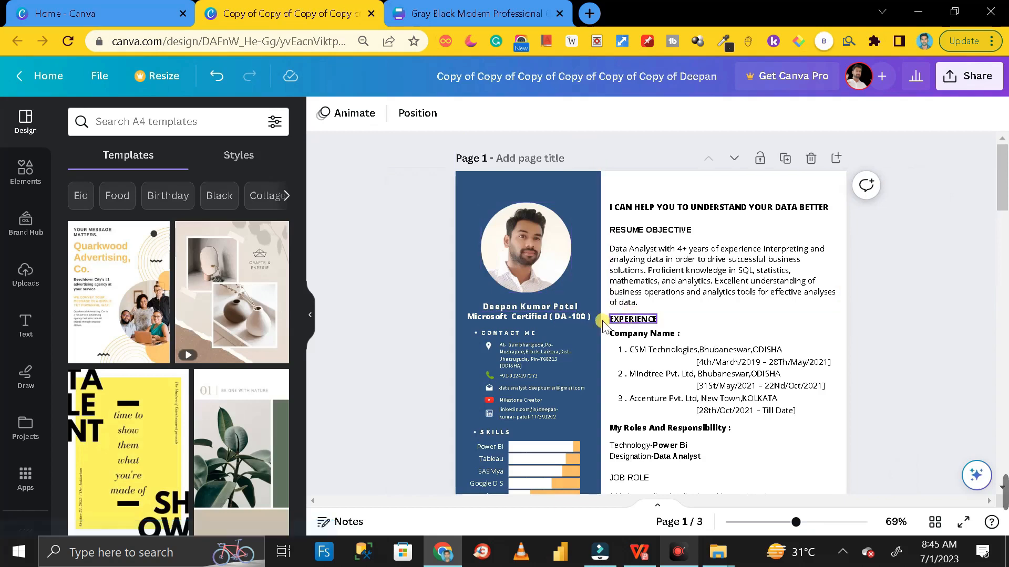
scroll(667, 360, down, 3)
scroll(667, 362, up, 3)
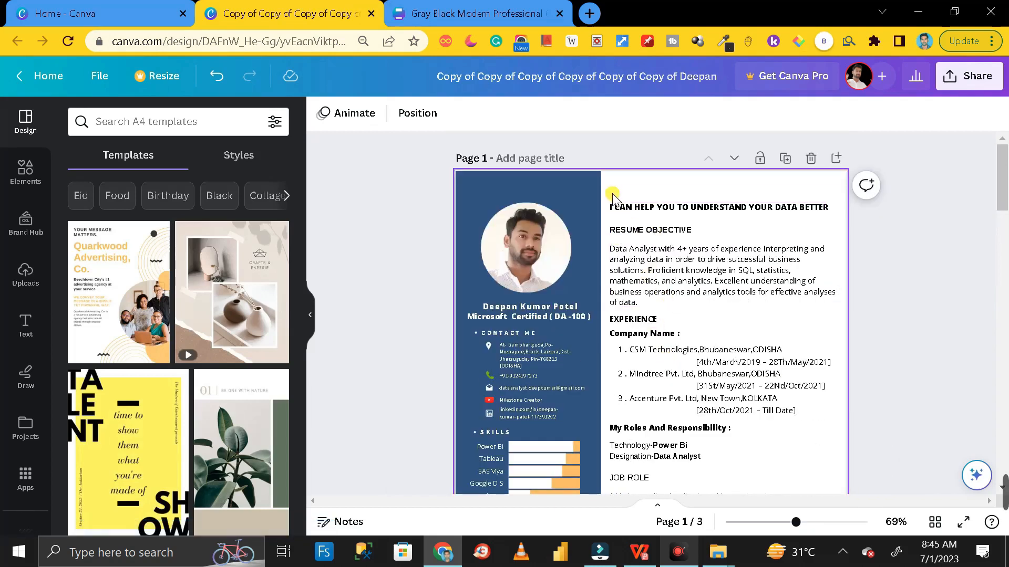
drag(610, 195, 846, 552)
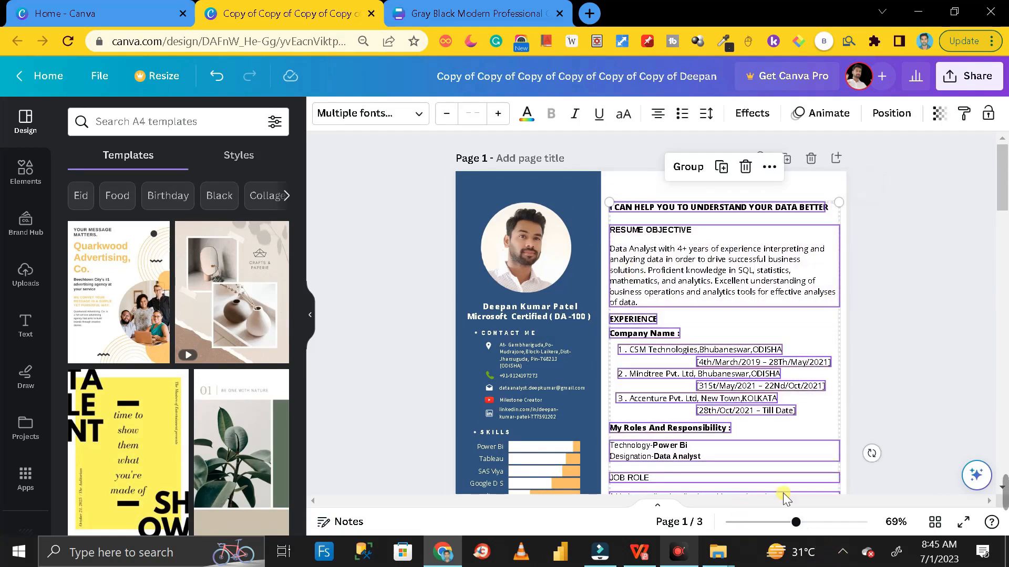
Paste the copied text group into the Gray Black CV's right column
click(477, 13)
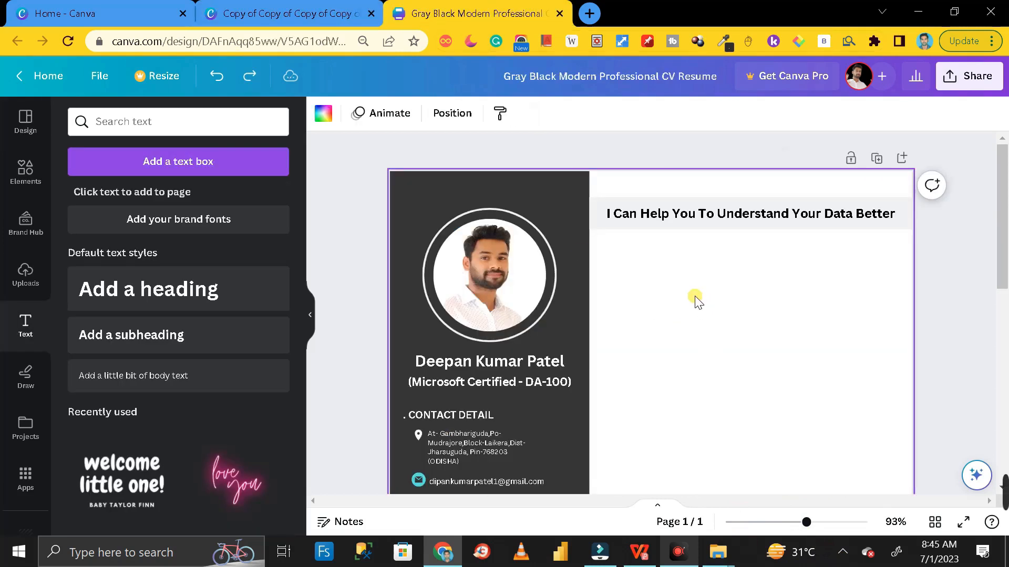
key(ctrl+v)
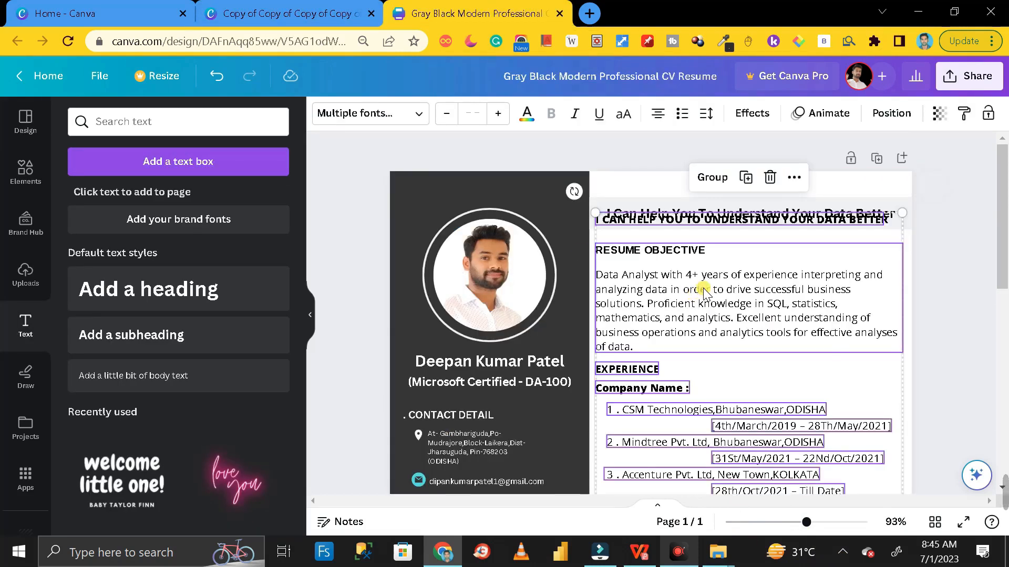
scroll(703, 292, down, 10)
scroll(703, 293, up, 10)
drag(760, 277, 769, 297)
Delete the duplicate uppercase heading and shift the remaining text up under the header banner
double_click(734, 236)
key(Delete)
drag(603, 255, 765, 562)
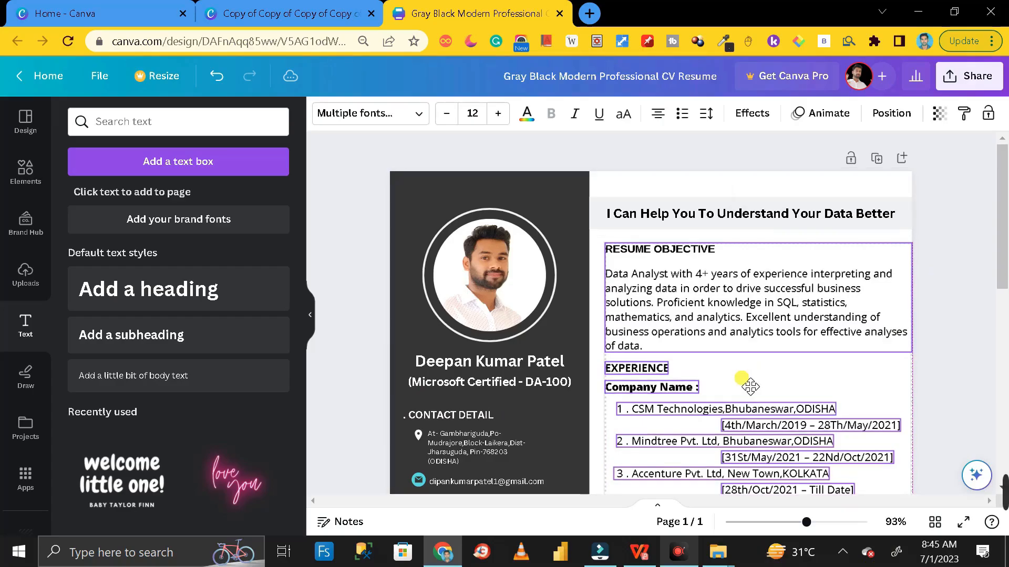
drag(750, 387, 746, 384)
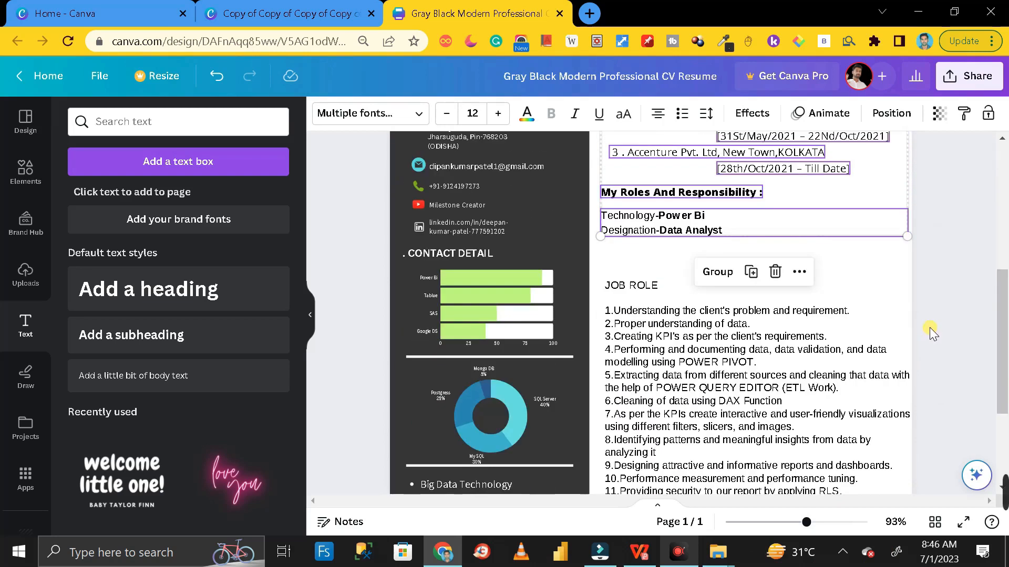
scroll(928, 327, down, 3)
scroll(899, 421, up, 1)
scroll(899, 421, down, 2)
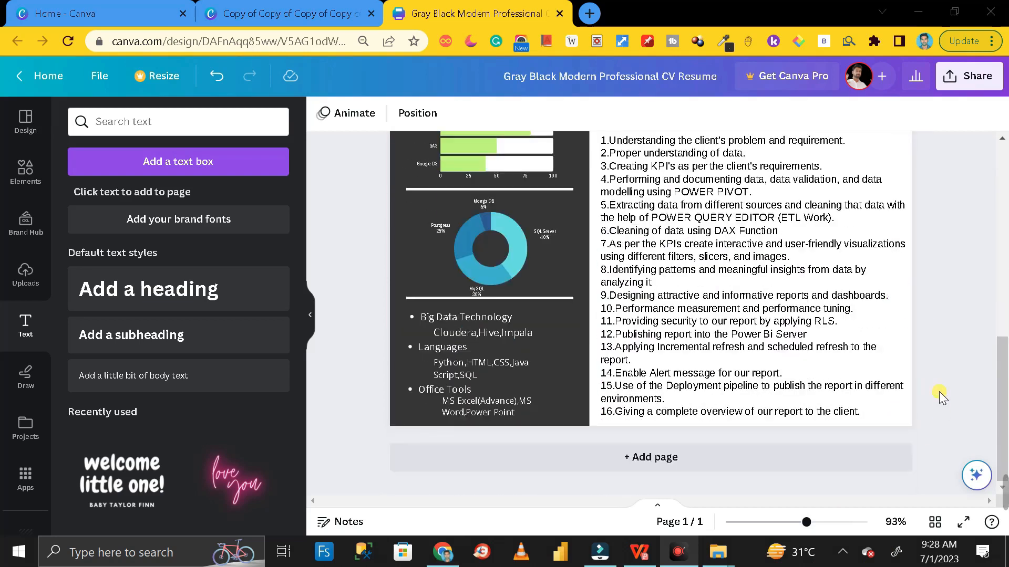
Add a new blank page after the filled CV page
scroll(854, 351, up, 10)
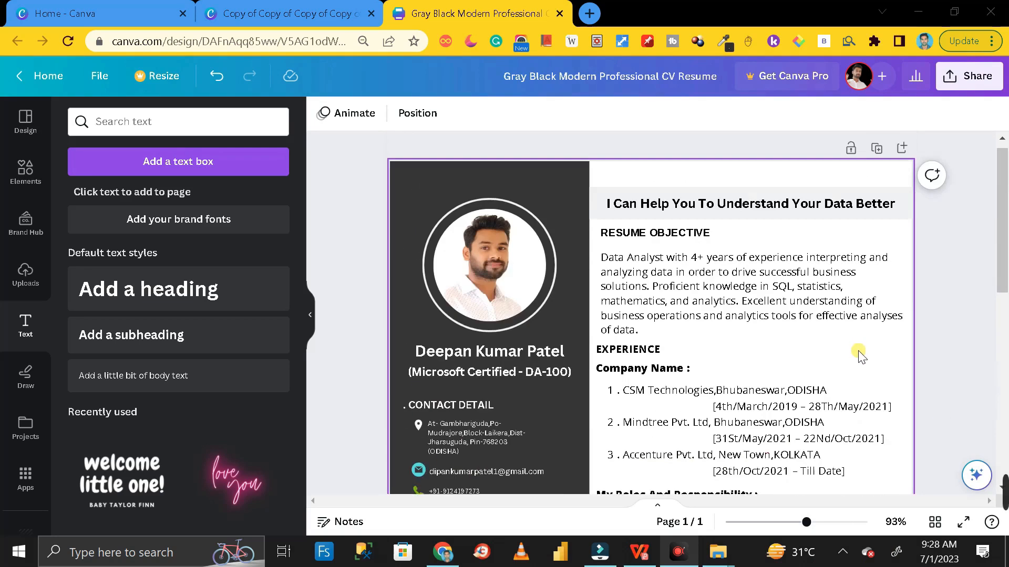
scroll(861, 360, down, 5)
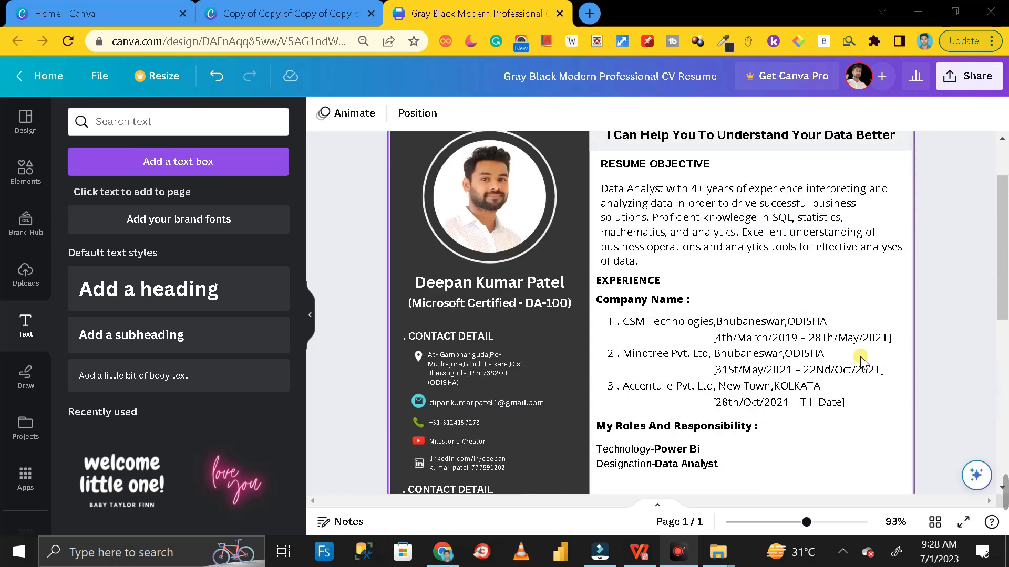
scroll(861, 362, up, 5)
scroll(862, 357, down, 8)
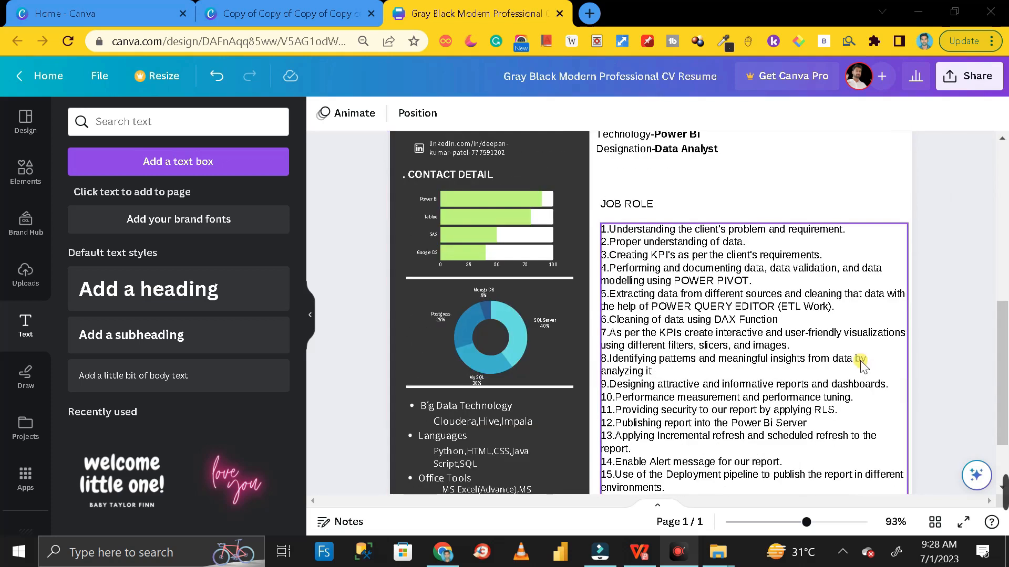
scroll(861, 365, down, 2)
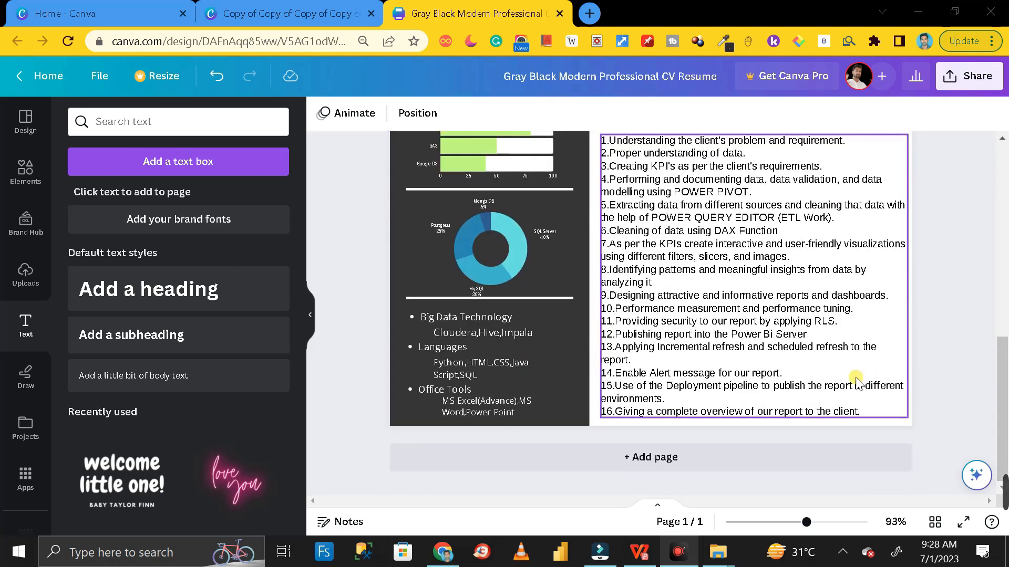
click(661, 465)
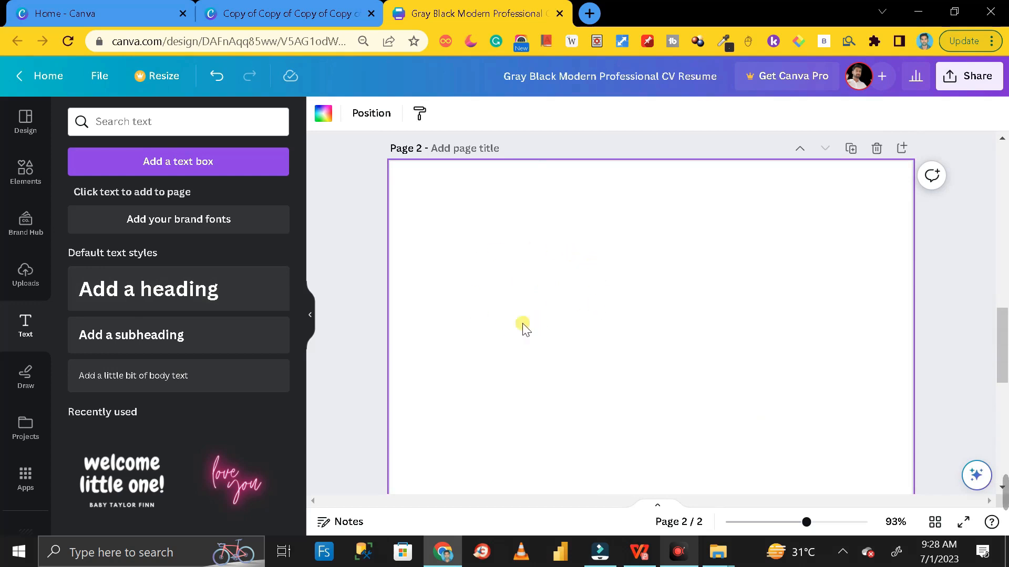
Compare with the original resume design's pages, then return to the Gray Black CV
click(281, 14)
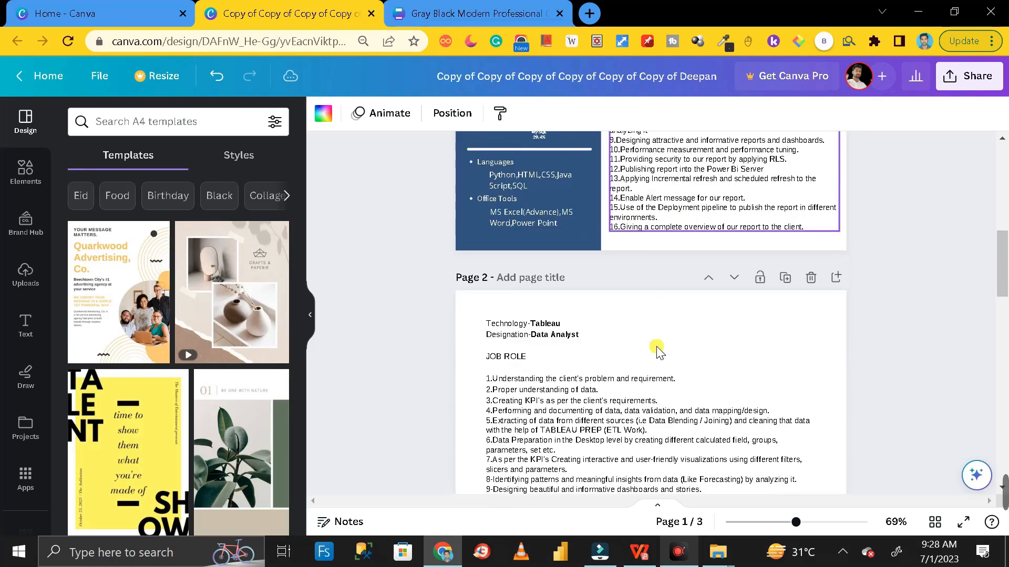
scroll(632, 300, down, 15)
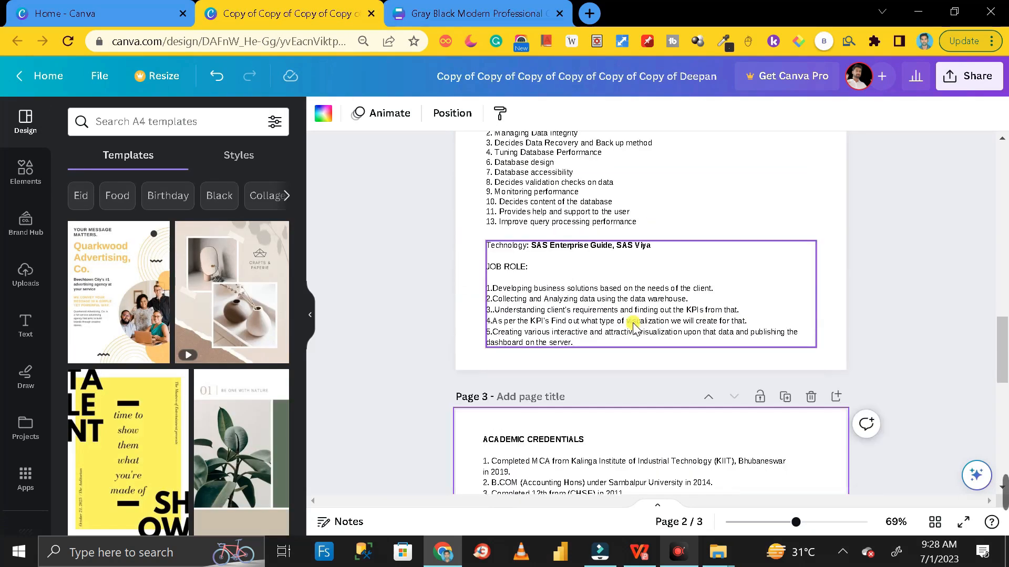
key(ctrl+Tab)
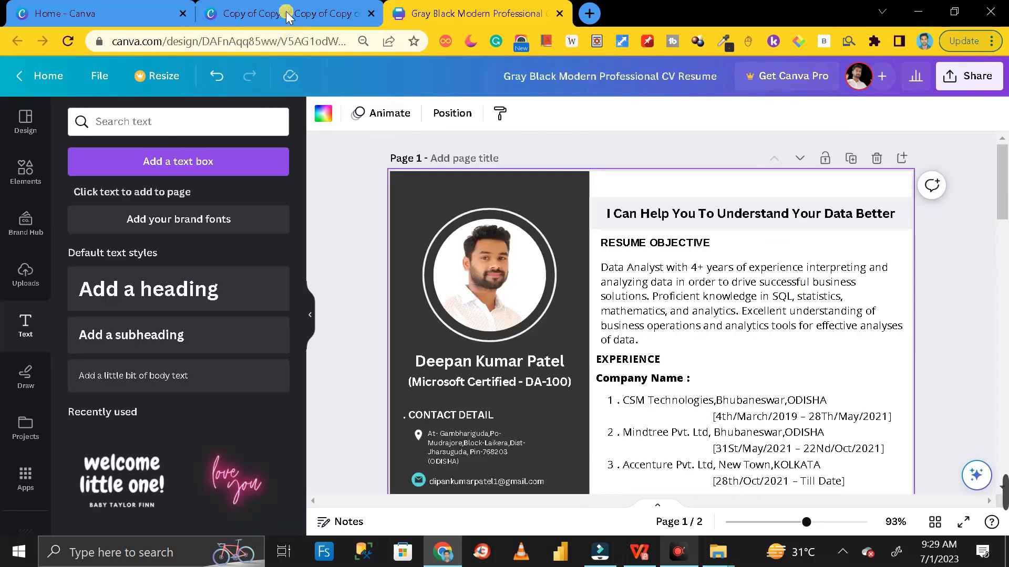
click(288, 16)
click(477, 13)
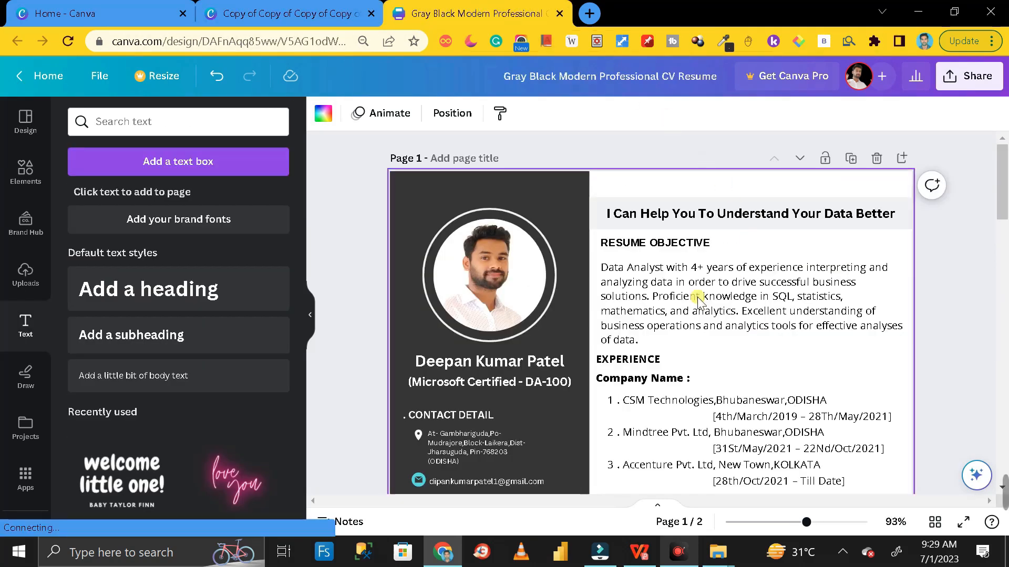
scroll(809, 316, down, 3)
scroll(837, 333, down, 5)
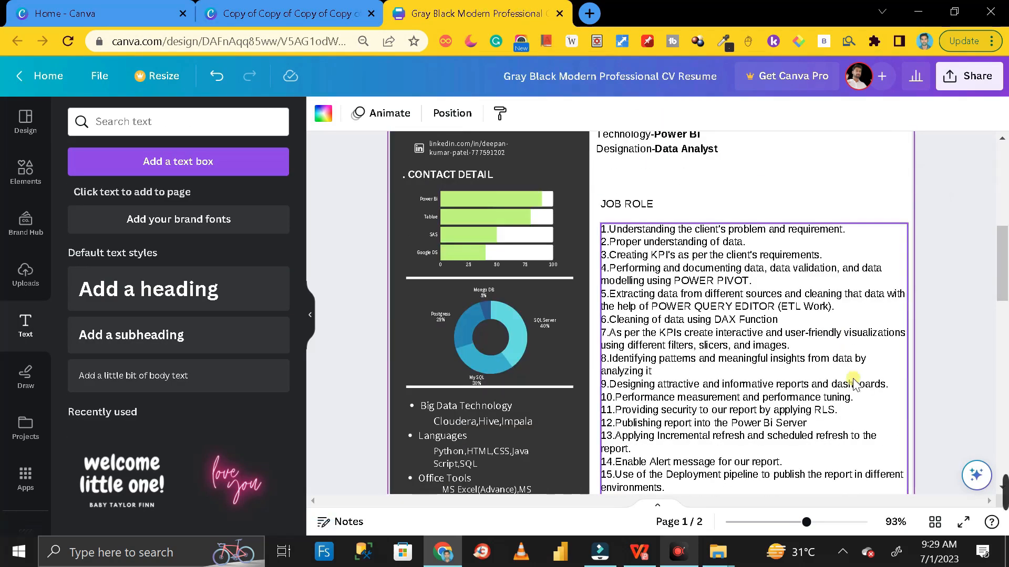
Preview the finished Gray Black CV full screen and return to editing
click(963, 521)
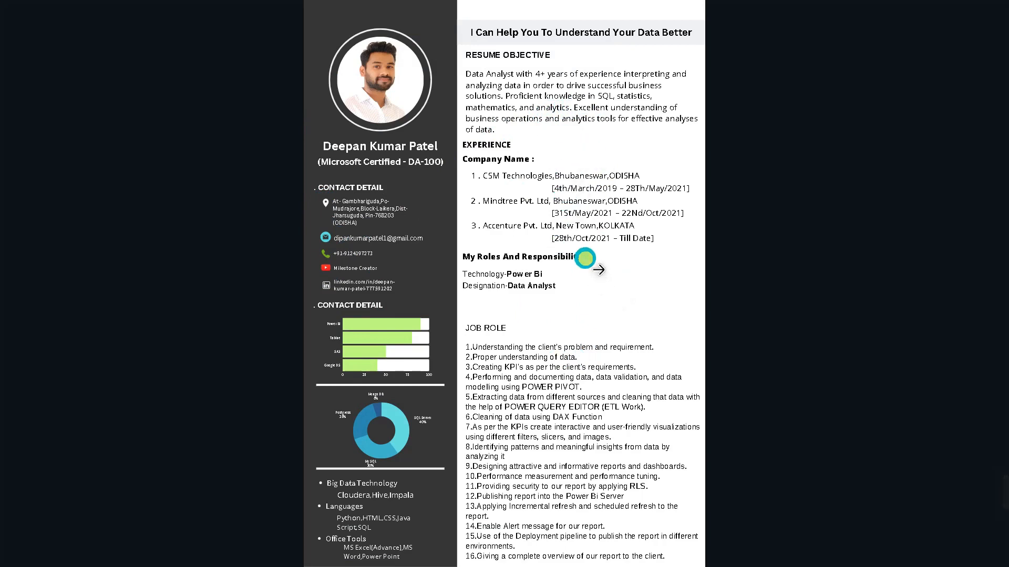
key(Escape)
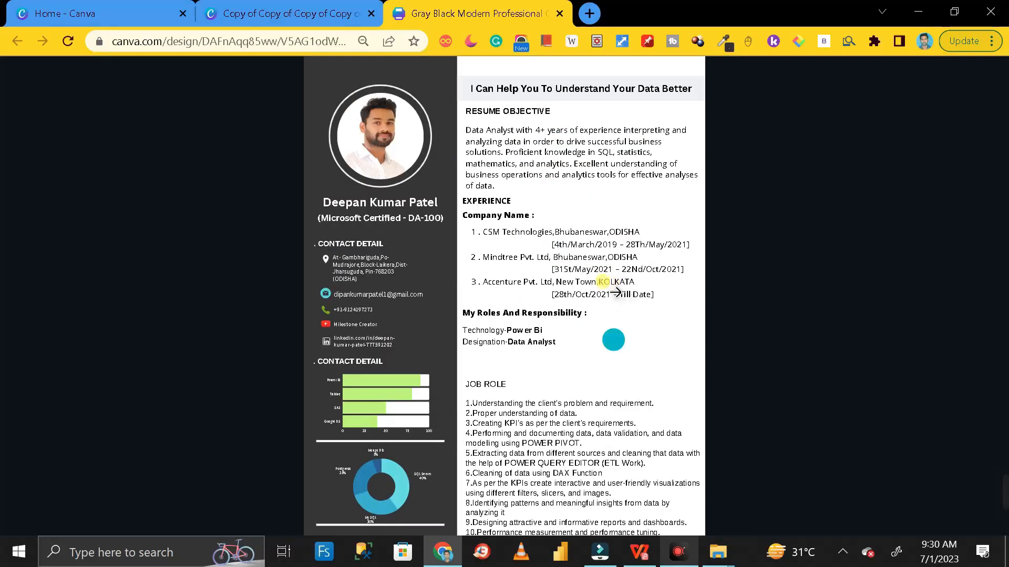
scroll(604, 221, up, 5)
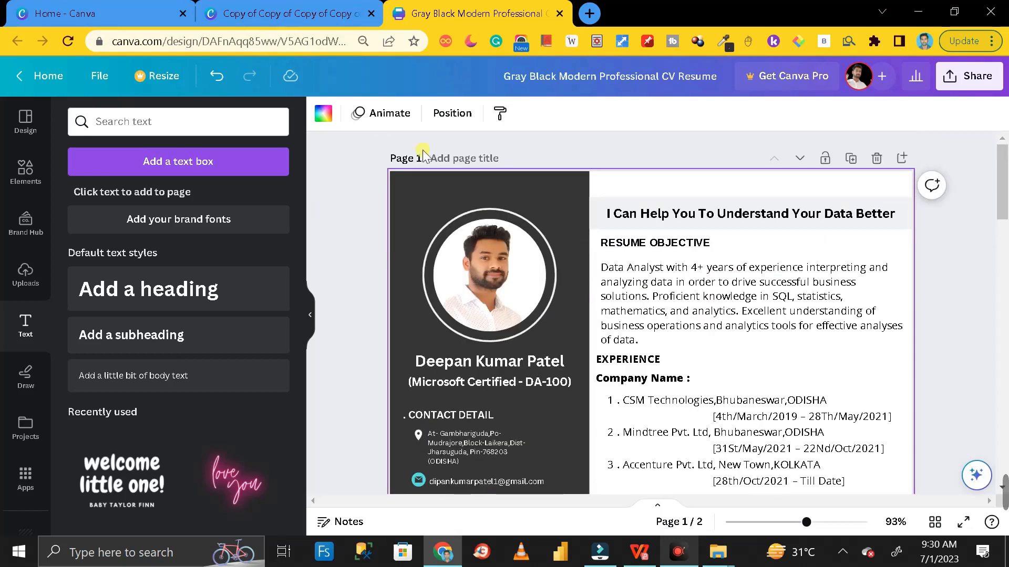
Present the original blue resume's first page full screen for comparison
click(285, 7)
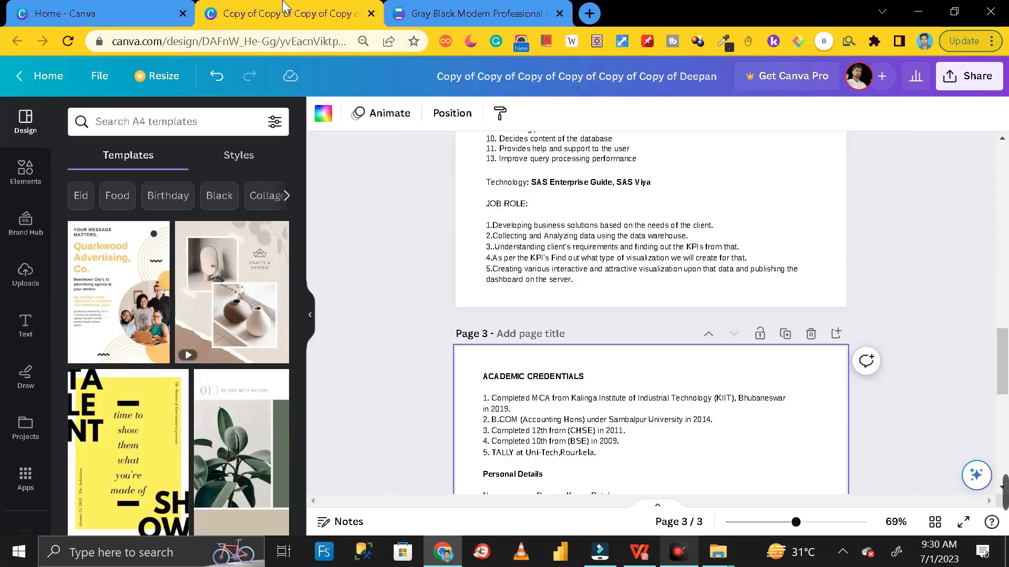
scroll(505, 241, up, 10)
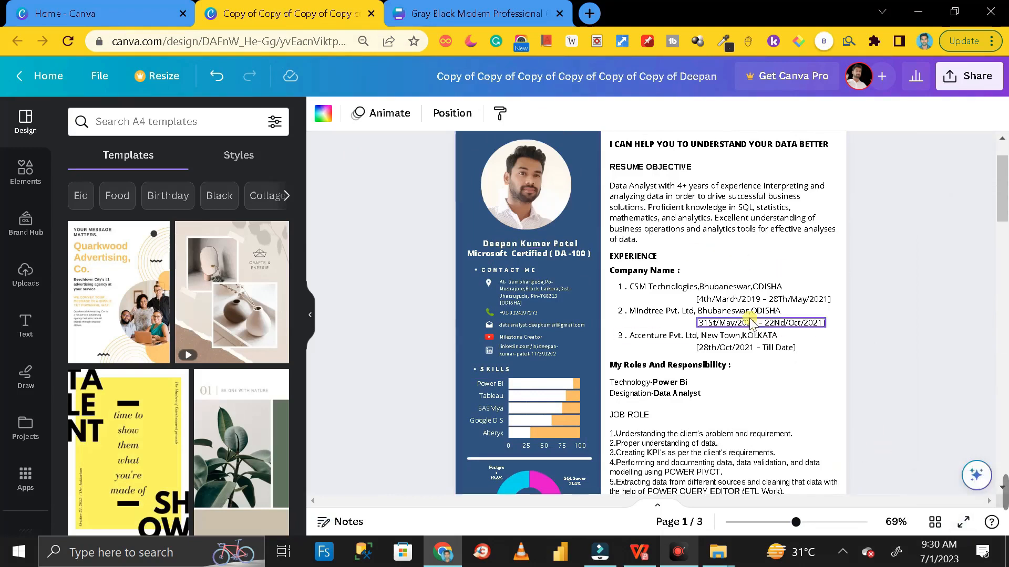
scroll(704, 247, up, 2)
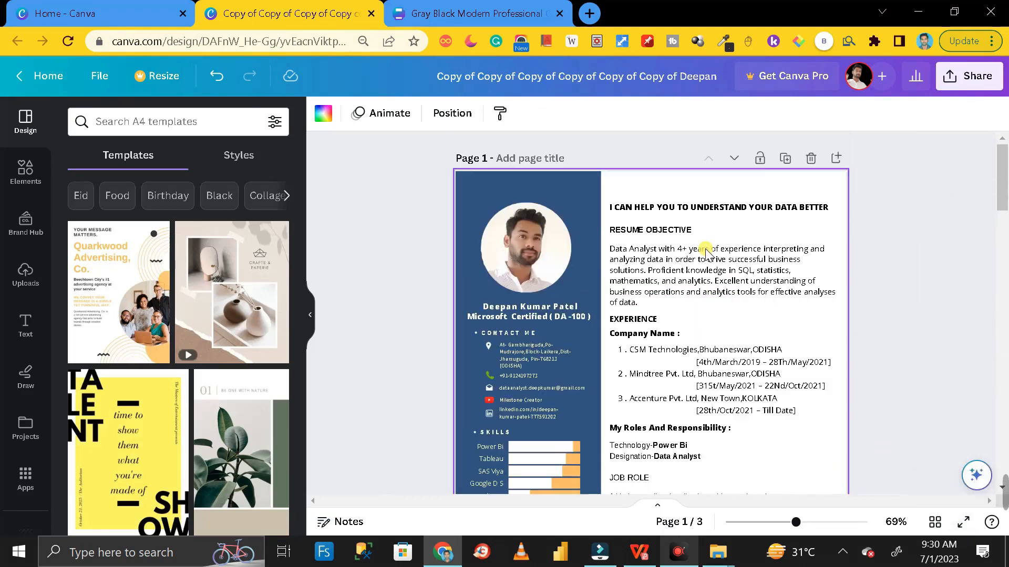
click(964, 523)
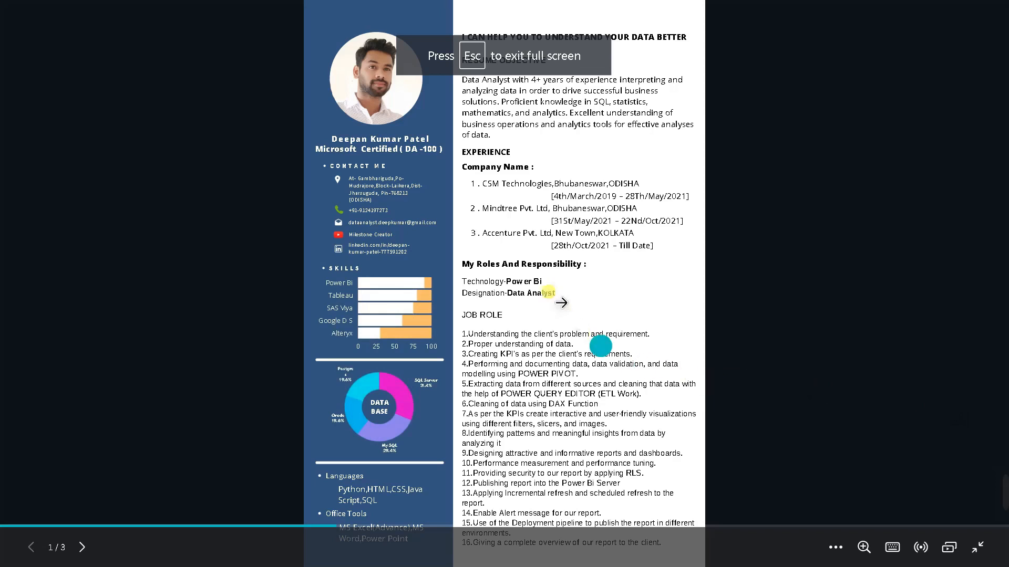